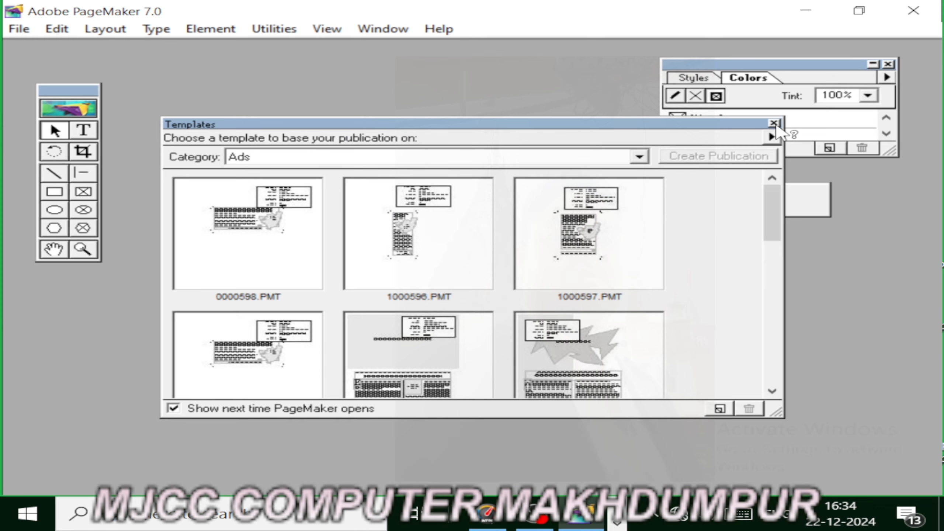
# - Close the Templates palette, move the control palette lower, and enlarge and reposition the Colors palette so all colours show
pyautogui.click(774, 124)
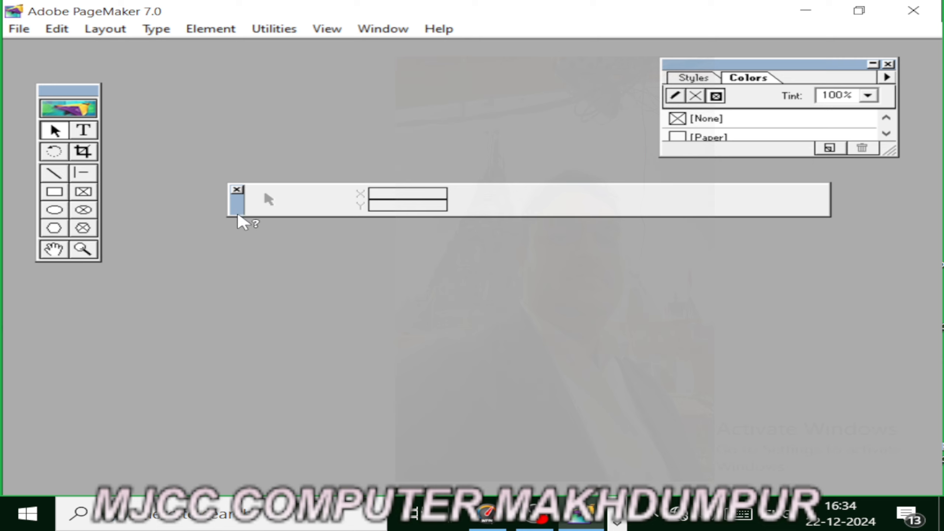
pyautogui.moveTo(238, 208); pyautogui.dragTo(203, 258)
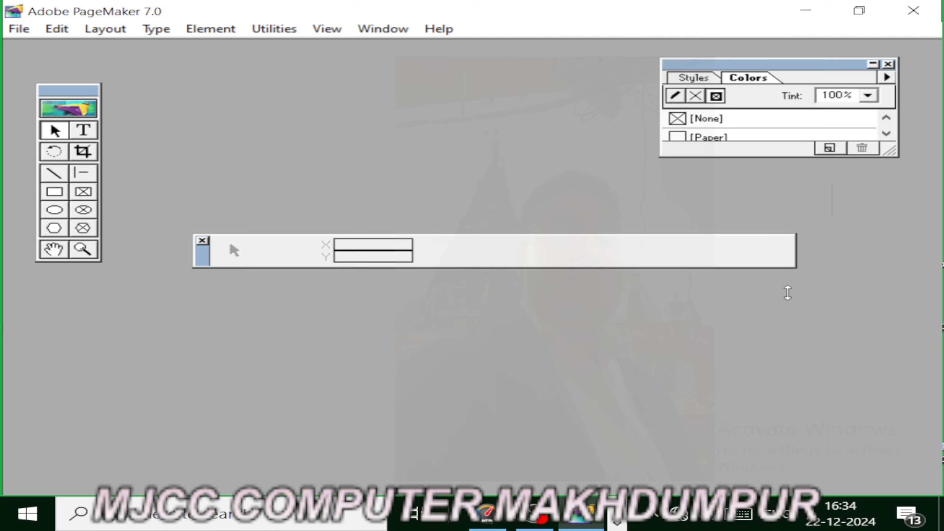
pyautogui.moveTo(804, 346); pyautogui.dragTo(803, 340)
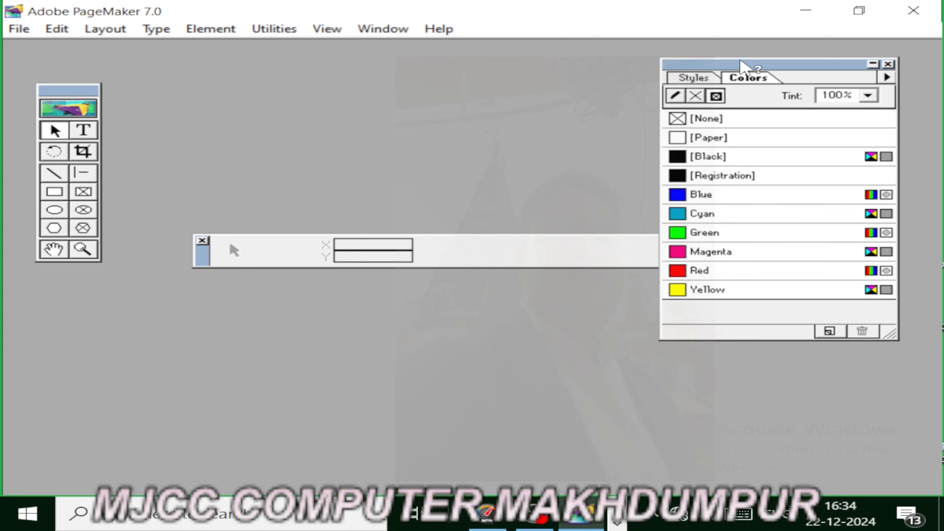
pyautogui.moveTo(740, 67); pyautogui.dragTo(780, 74)
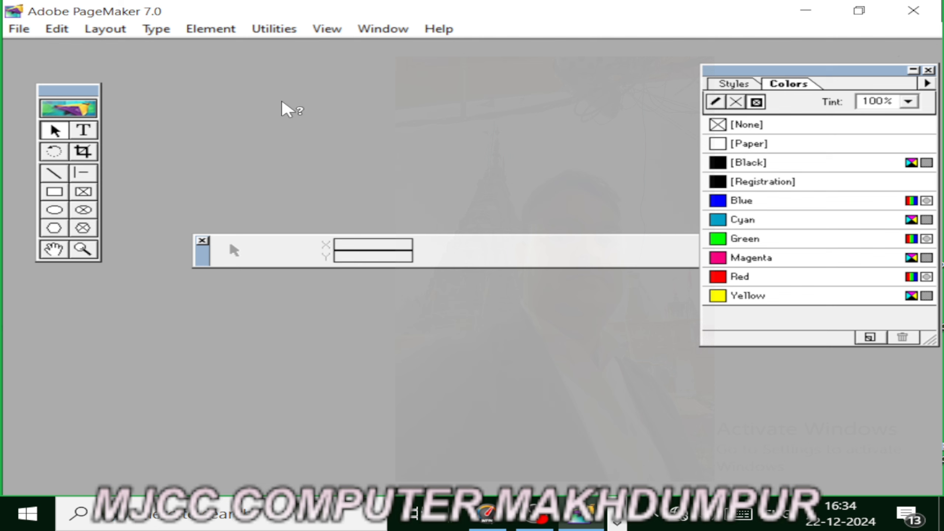
# - Start a new publication and choose A4 as its page size in the document setup
pyautogui.click(19, 30)
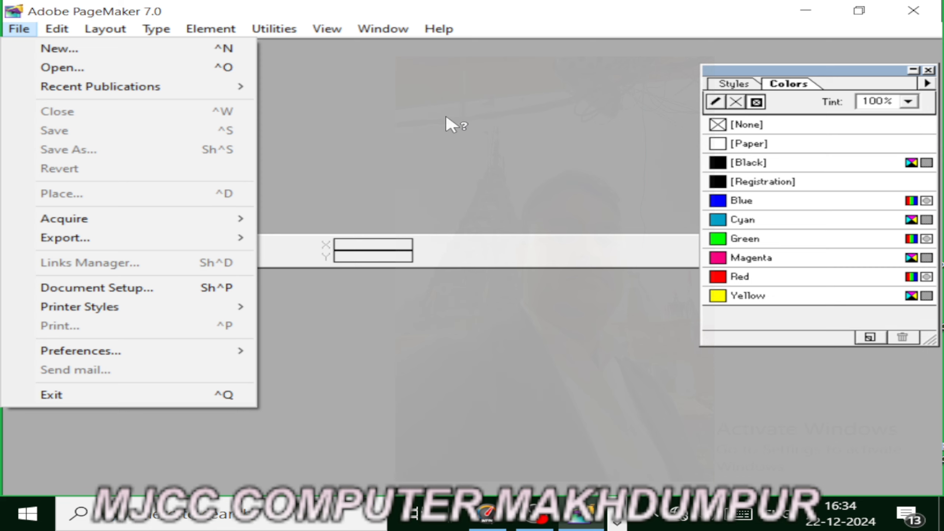
pyautogui.click(496, 128)
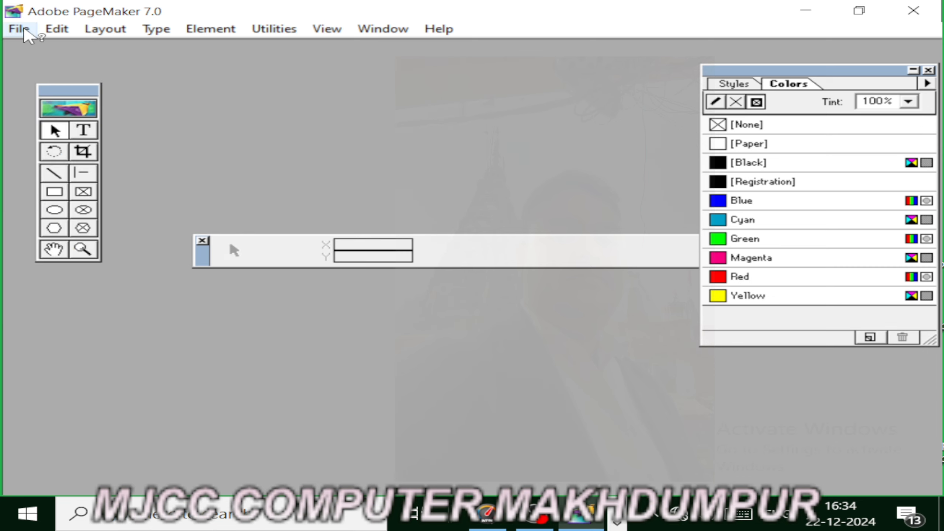
pyautogui.click(22, 30)
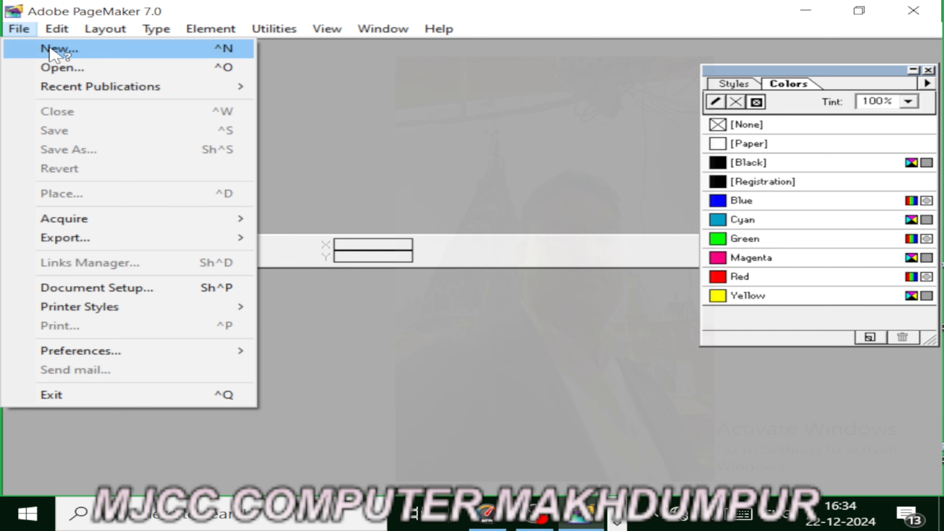
pyautogui.click(56, 49)
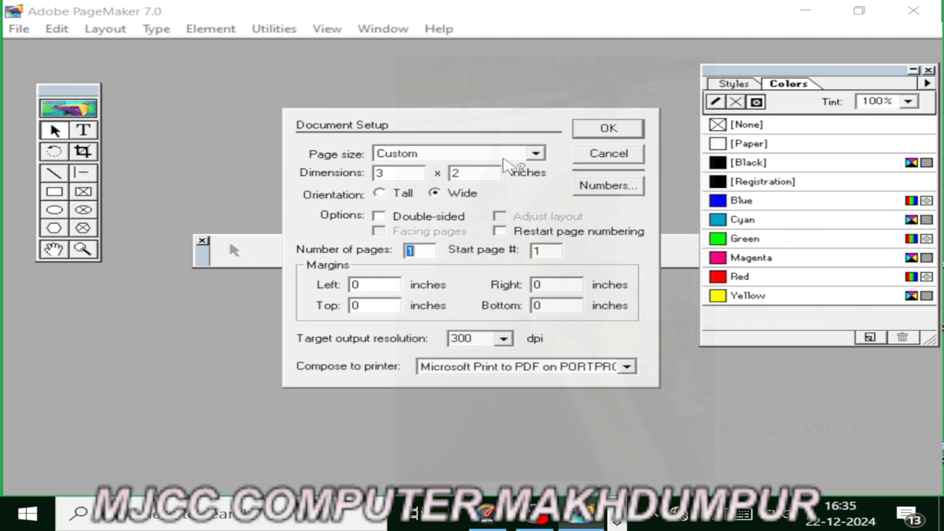
pyautogui.click(535, 153)
pyautogui.scroll(1, 431, 208)
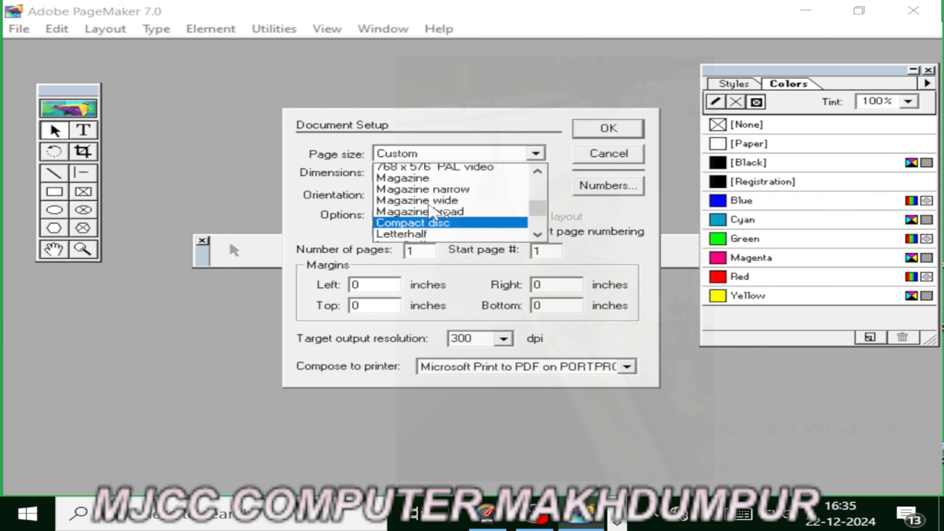
pyautogui.scroll(4, 432, 211)
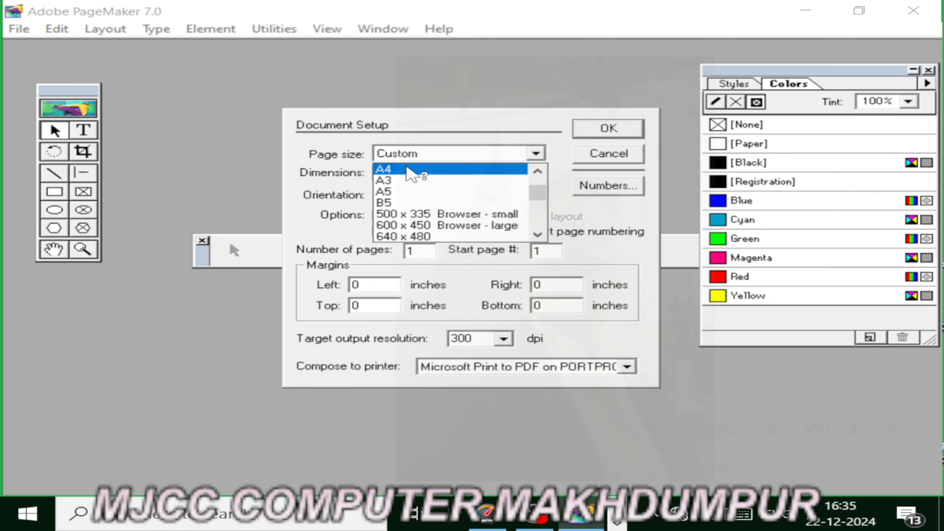
pyautogui.click(412, 170)
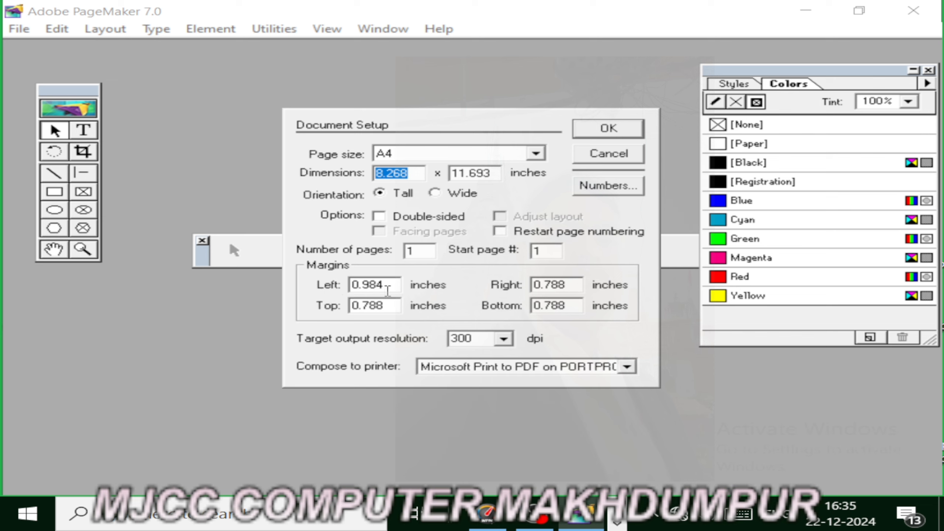
# - Set the margins to 0.5 left, 0.1 right, 0.2 top and 0.2 bottom inches, and create the publication
pyautogui.moveTo(392, 284); pyautogui.dragTo(345, 287)
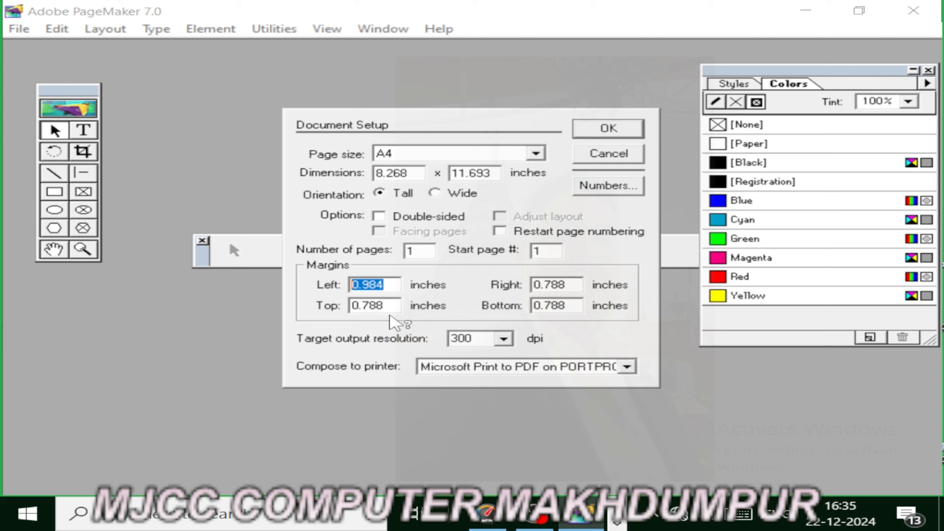
pyautogui.write('0.5')
pyautogui.press('Tab')
pyautogui.write('0.')
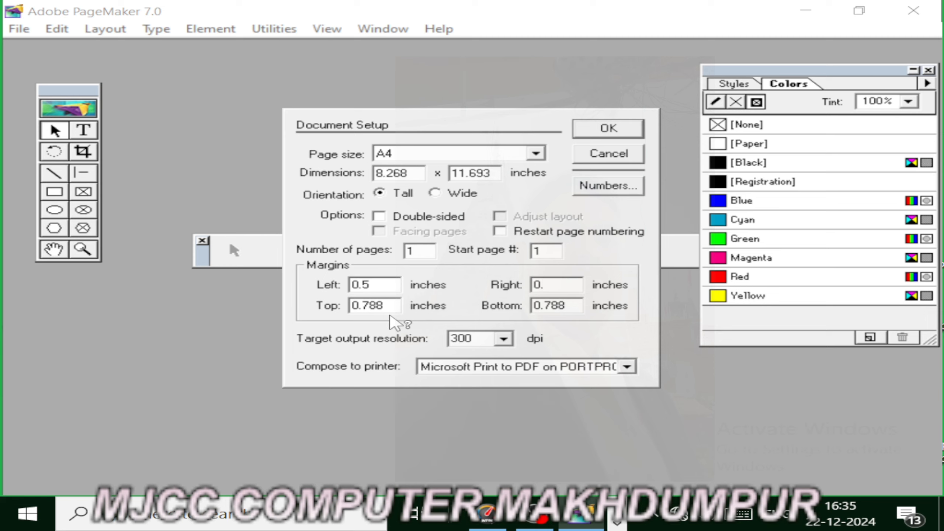
pyautogui.write('1')
pyautogui.press('Tab')
pyautogui.write('0.2')
pyautogui.press('Tab')
pyautogui.write('0')
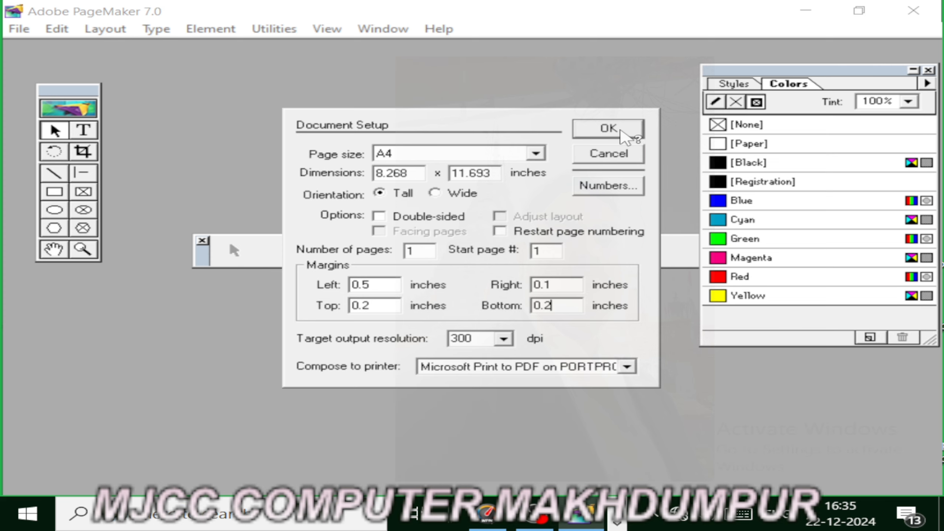
pyautogui.click(622, 132)
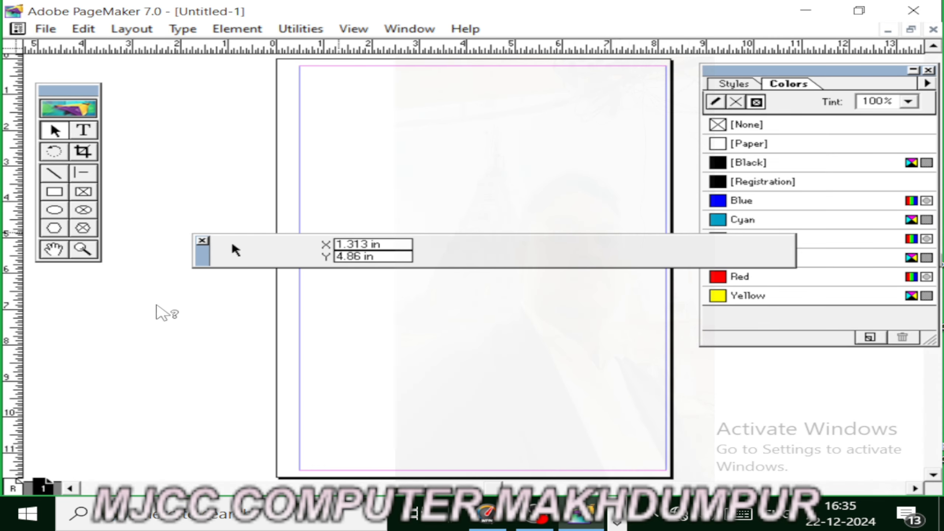
# - Move the control palette down near the page's lower edge and shift the Colors palette slightly lower
pyautogui.moveTo(156, 306); pyautogui.dragTo(163, 436)
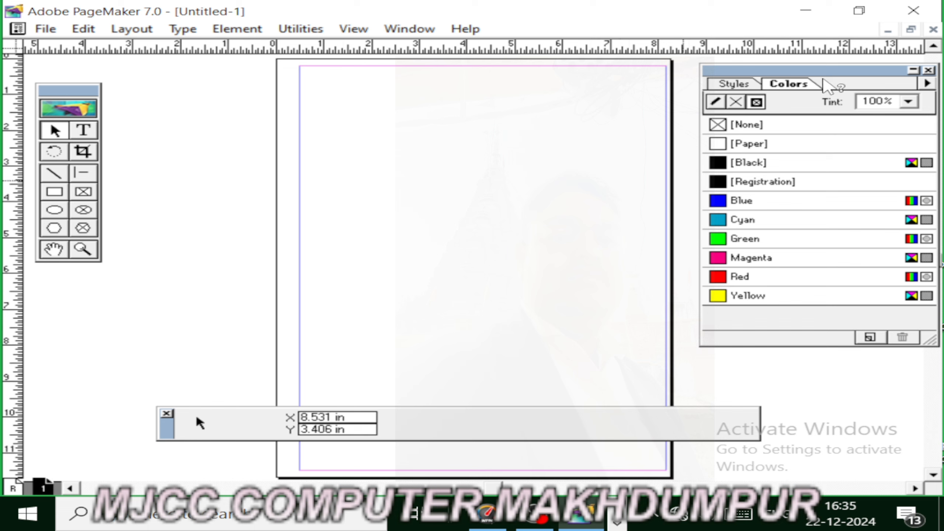
pyautogui.moveTo(822, 80); pyautogui.dragTo(824, 122)
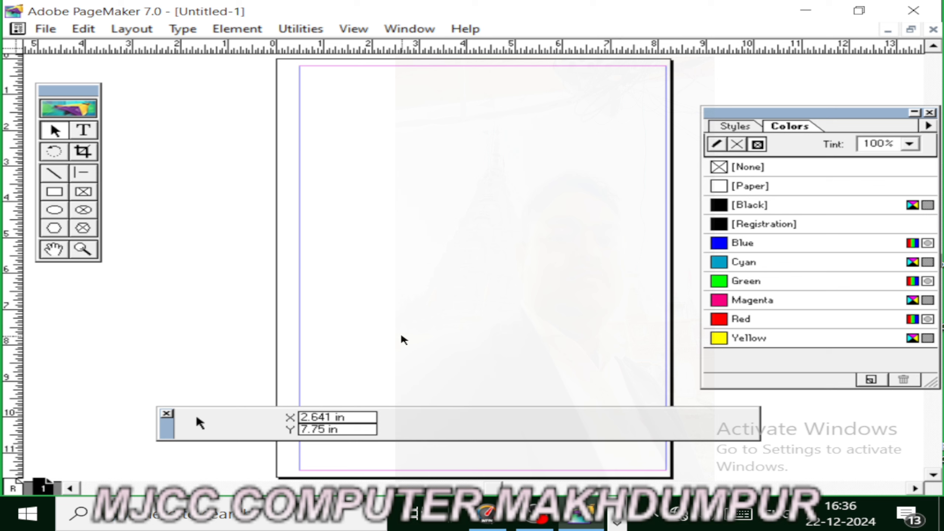
# - Add a line of 30-point Times New Roman text with a person's name at the top of page 1
pyautogui.click(84, 131)
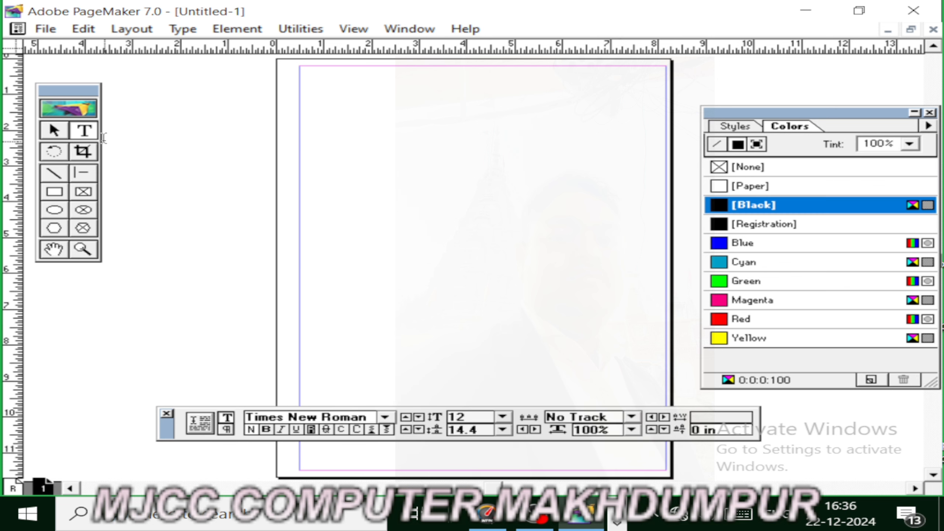
pyautogui.click(329, 81)
pyautogui.click(503, 417)
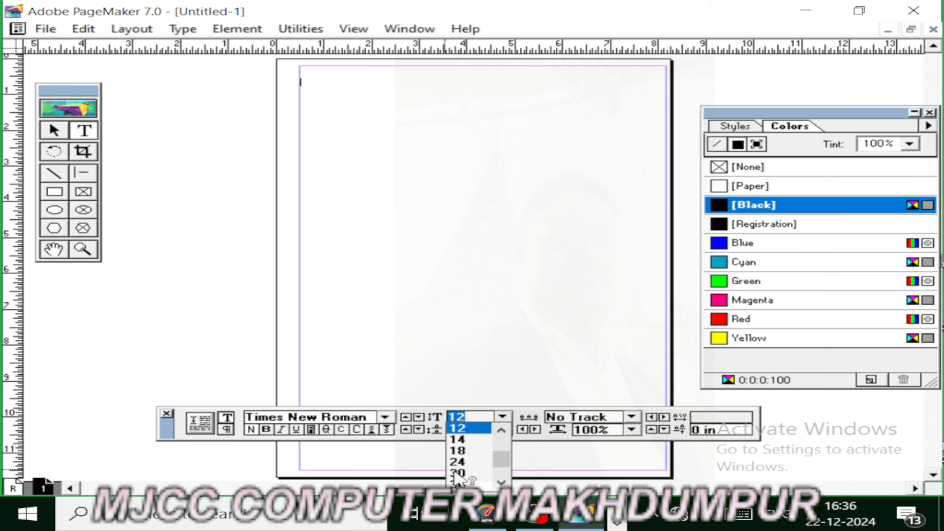
pyautogui.click(456, 475)
pyautogui.write('m')
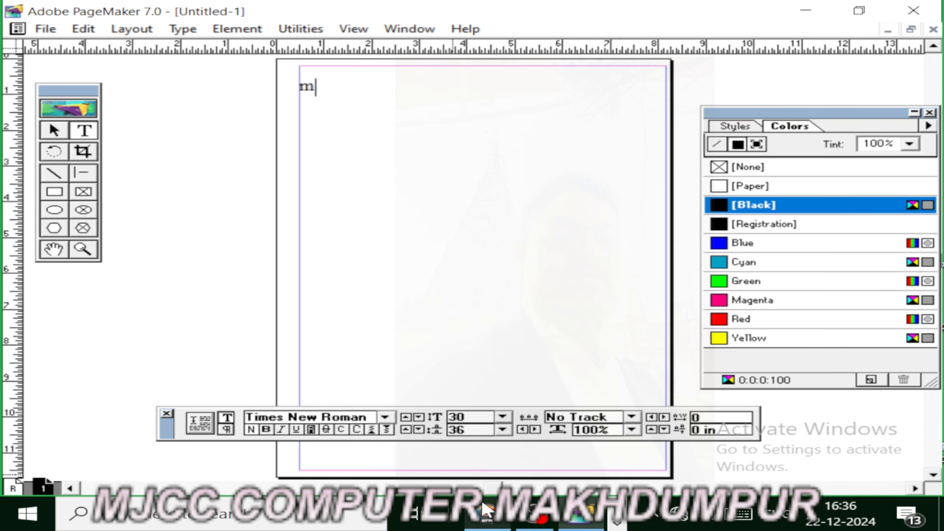
pyautogui.write('ishra ji')
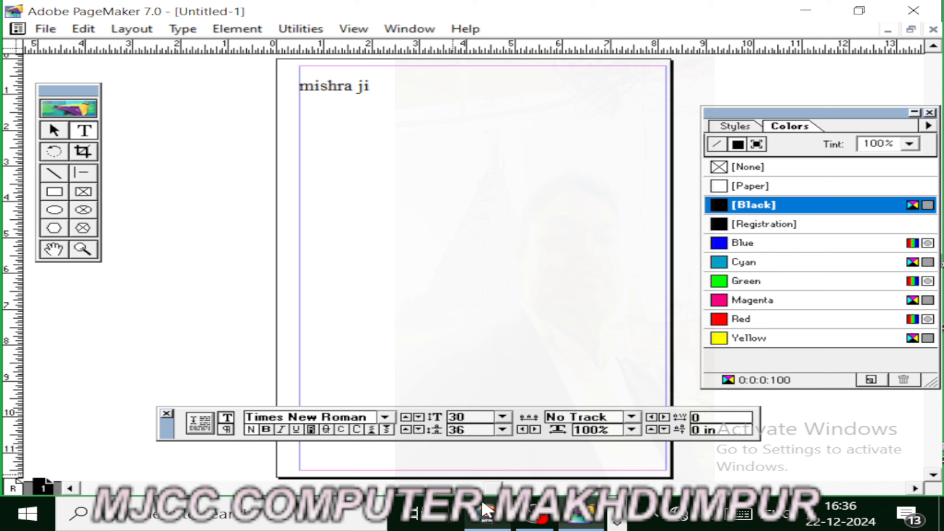
pyautogui.click(487, 512)
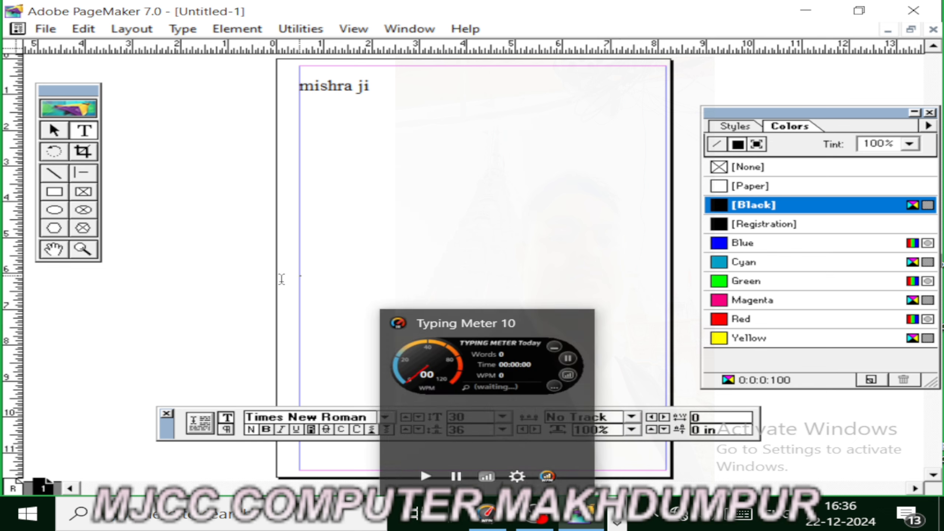
pyautogui.click(282, 278)
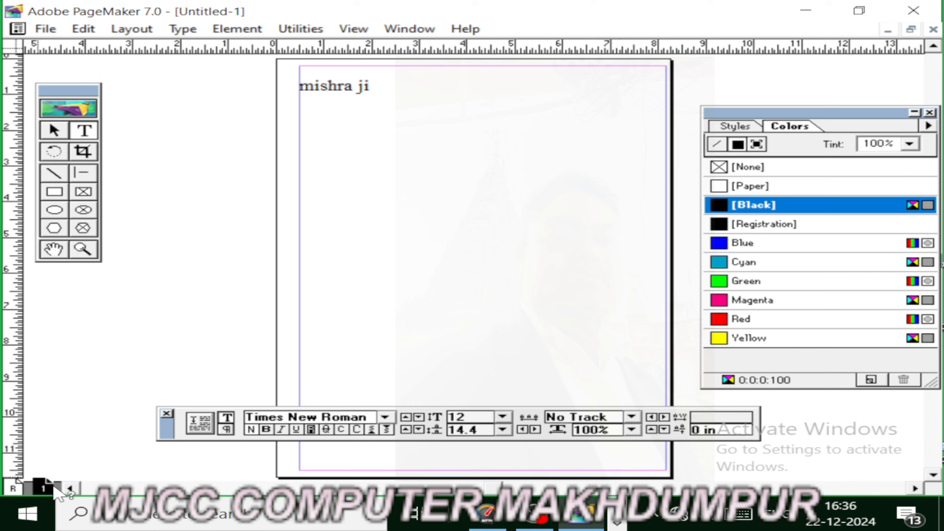
# - On the master page, add the text "mjcc computer" in 30-point Magenta about midway down the page
pyautogui.click(12, 489)
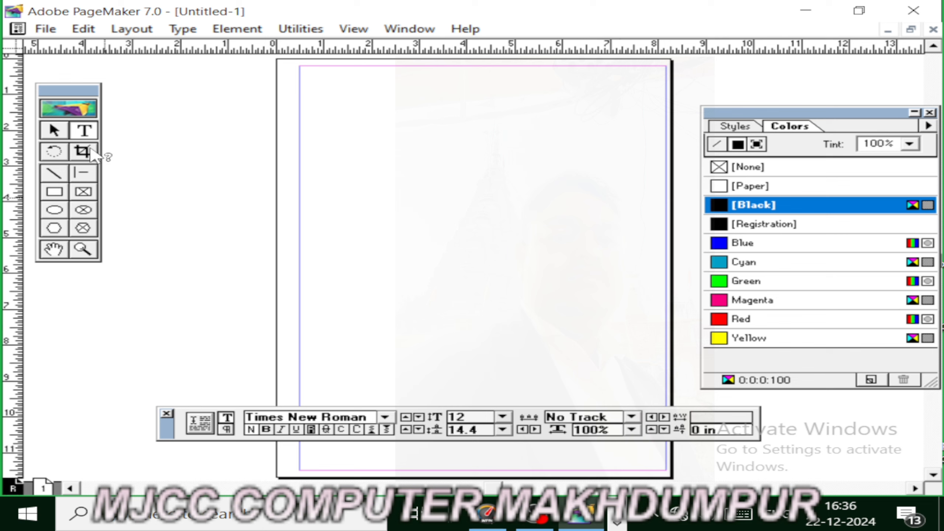
pyautogui.click(90, 132)
pyautogui.click(368, 233)
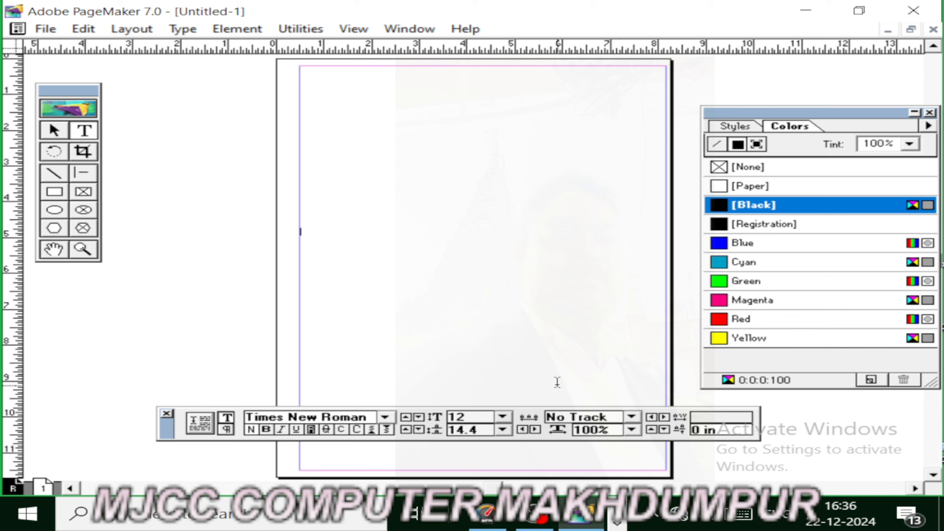
pyautogui.click(502, 417)
pyautogui.click(459, 473)
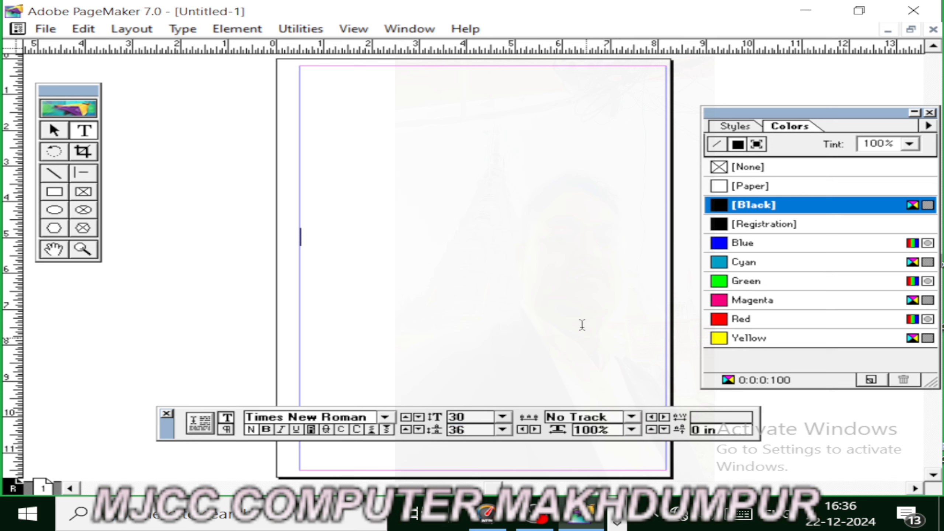
pyautogui.click(718, 302)
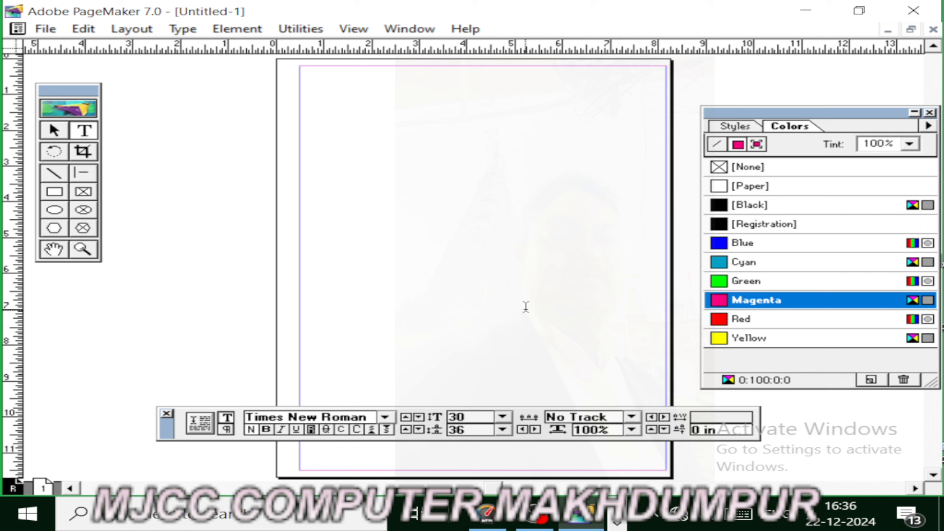
pyautogui.write('mjcc')
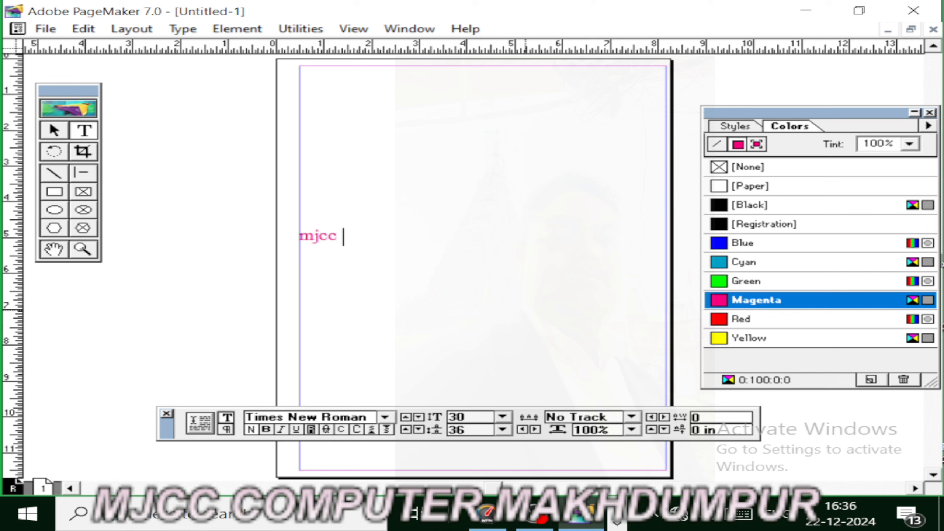
pyautogui.write(' computer')
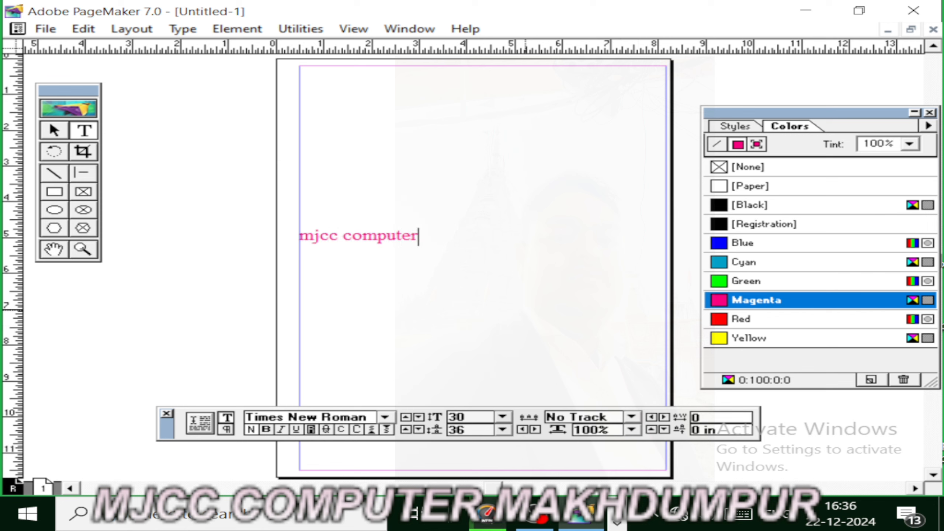
# - Rotate the "mjcc computer" text block about 48° counterclockwise on the master page
pyautogui.click(55, 159)
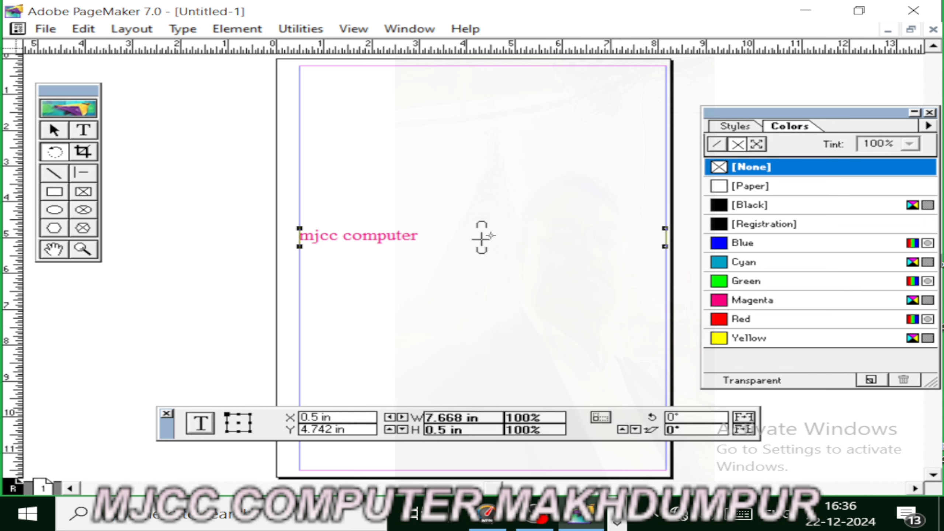
pyautogui.moveTo(482, 236); pyautogui.dragTo(454, 274)
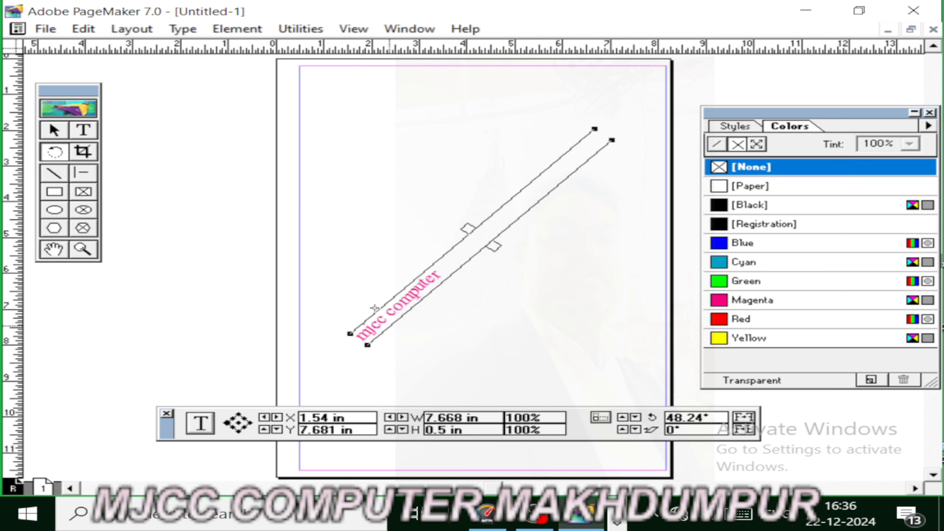
pyautogui.click(53, 130)
pyautogui.click(362, 250)
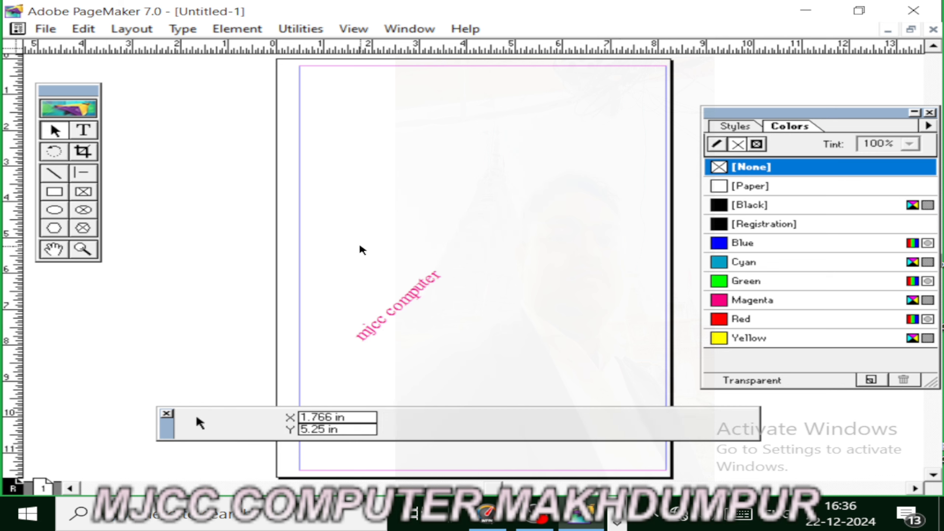
# - Move the rotated "mjcc computer" text toward the centre of the master page and deselect it
pyautogui.click(406, 299)
pyautogui.moveTo(406, 299); pyautogui.dragTo(482, 270)
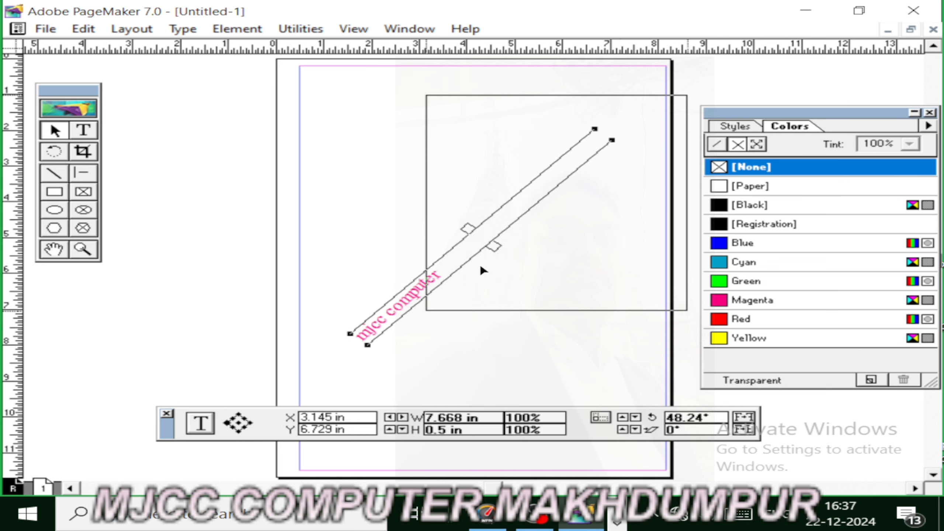
pyautogui.click(79, 450)
# - Insert 5 pages after page 1, based on the Document Master
pyautogui.click(42, 489)
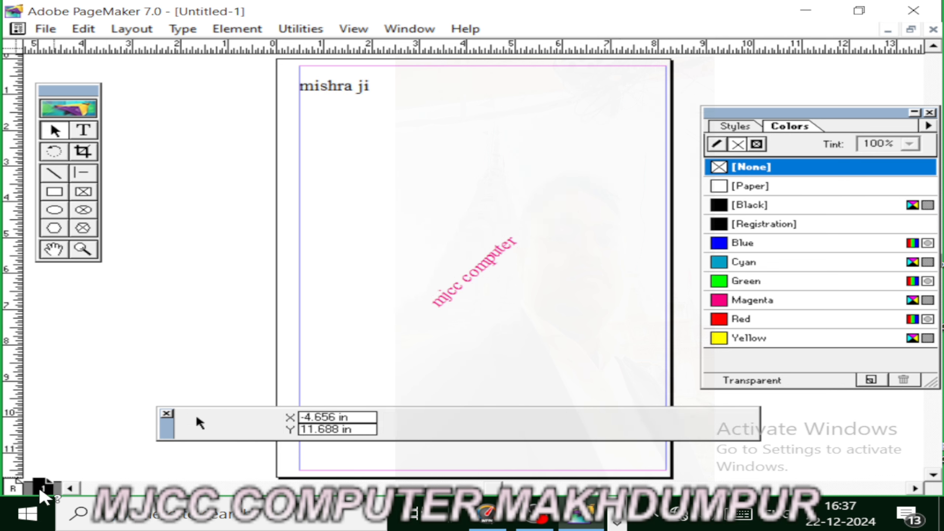
pyautogui.rightClick(41, 488)
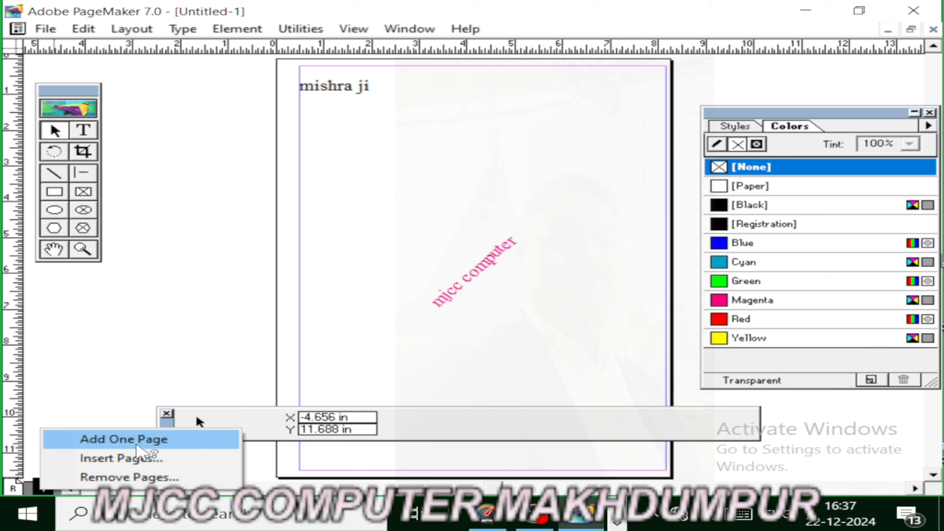
pyautogui.click(134, 459)
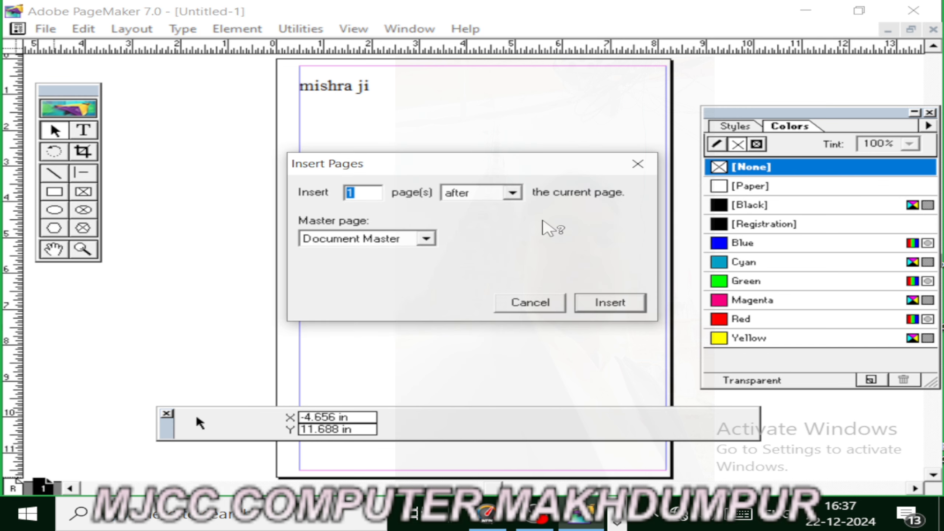
pyautogui.write('5')
pyautogui.click(619, 304)
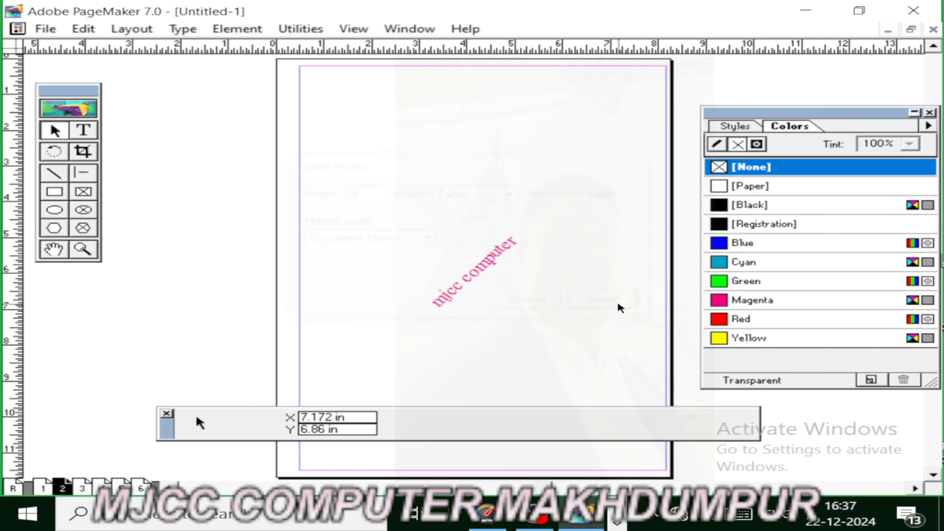
# - Look through pages 1 to 6 for the master-page text and try to select it on page 6
pyautogui.click(83, 488)
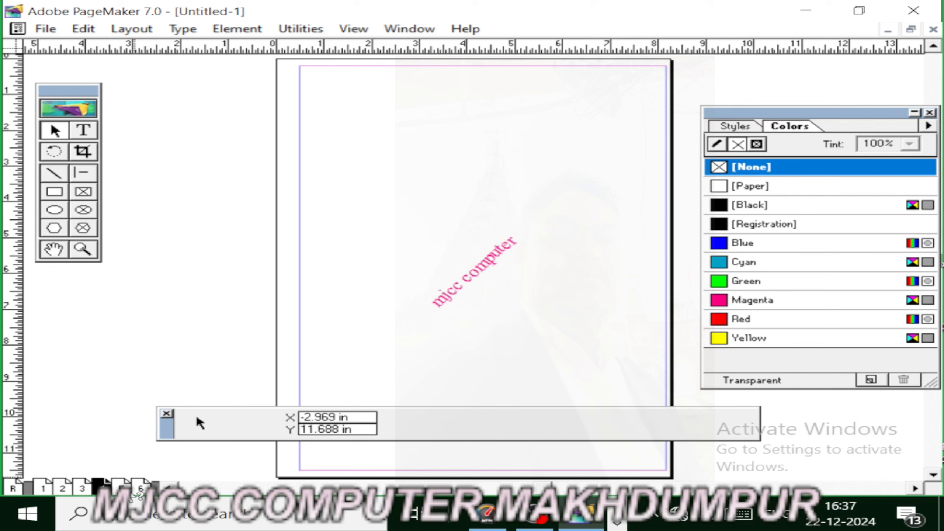
pyautogui.click(118, 486)
pyautogui.click(140, 488)
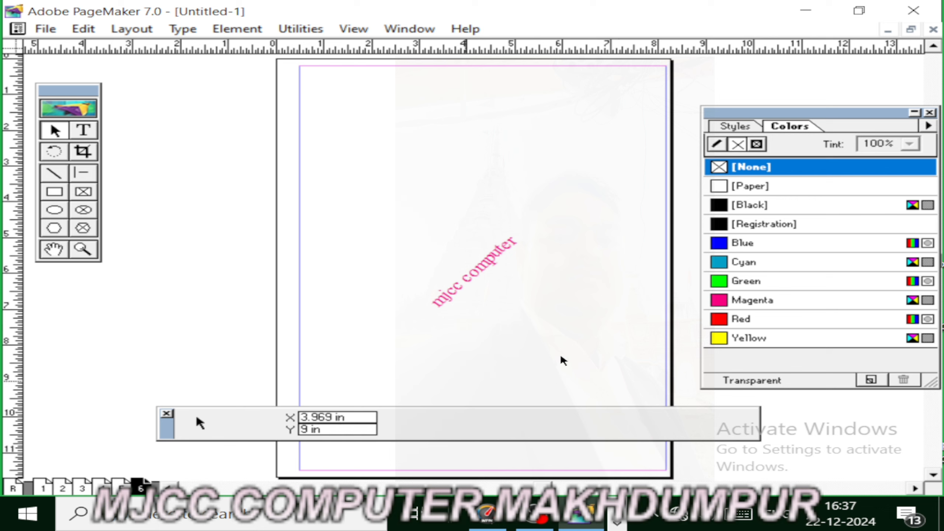
pyautogui.click(63, 487)
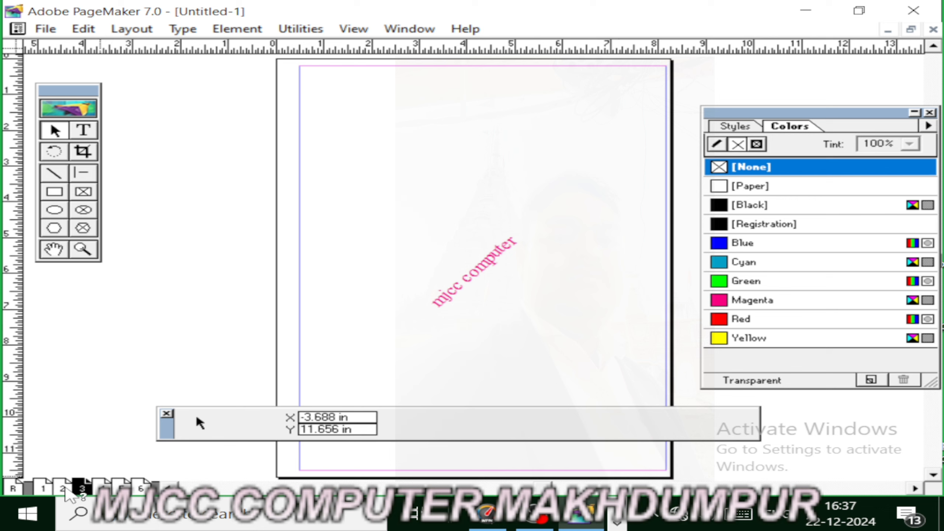
pyautogui.click(42, 488)
pyautogui.click(100, 488)
pyautogui.click(119, 487)
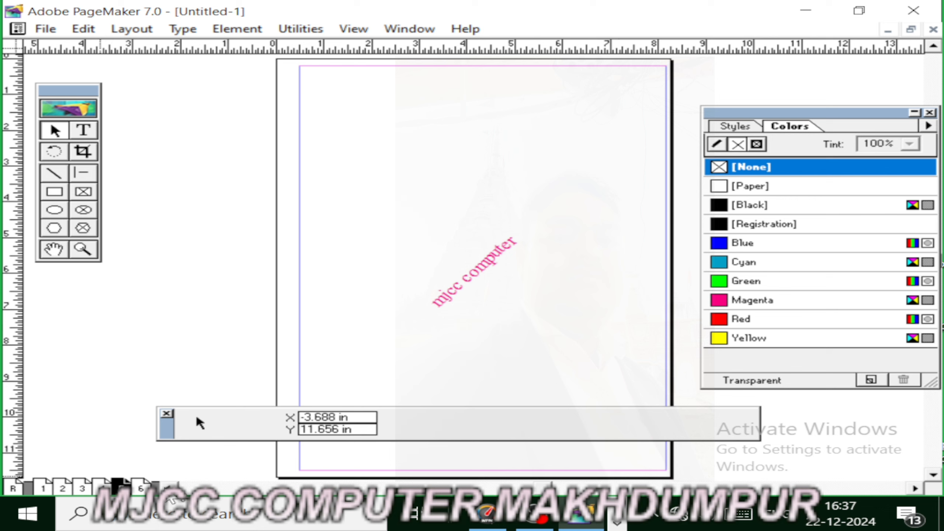
pyautogui.click(141, 488)
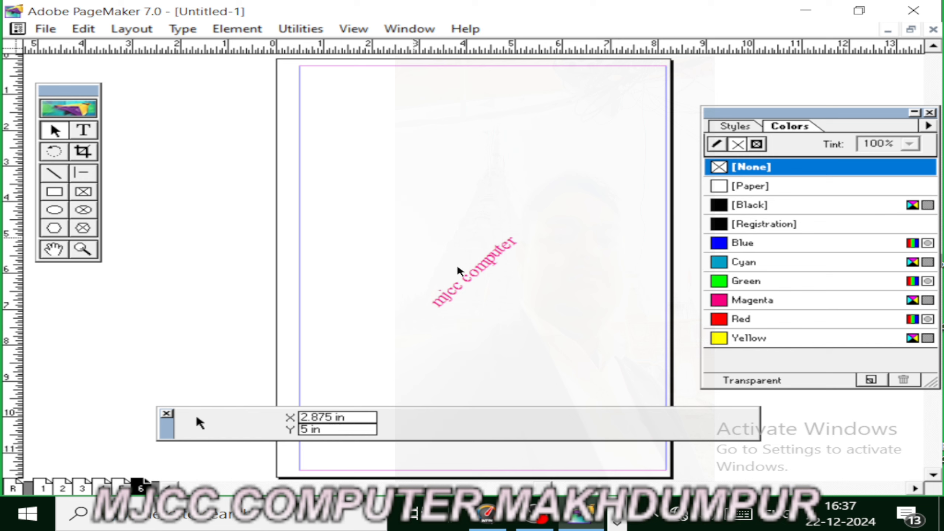
pyautogui.moveTo(376, 221); pyautogui.dragTo(616, 355)
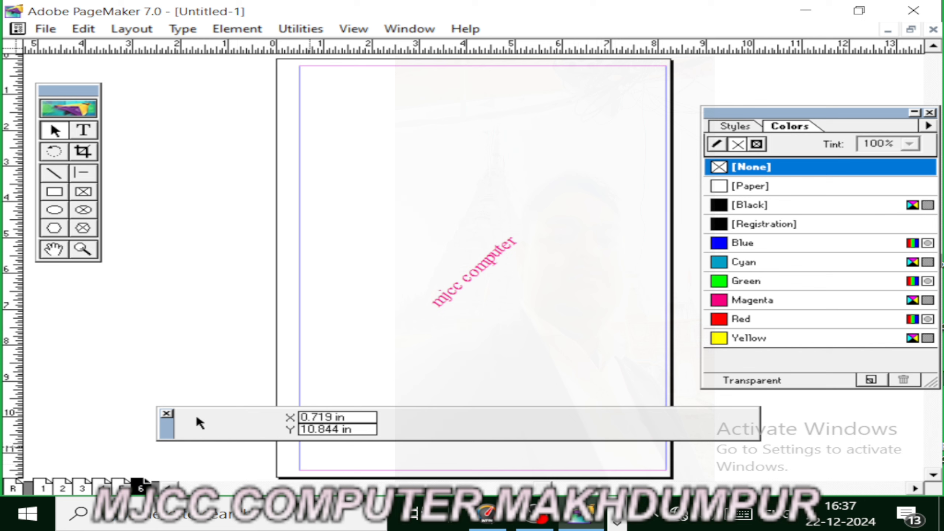
# - Delete the rotated "mjcc computer" text from the master page and check pages 1, 4 and 6
pyautogui.click(13, 488)
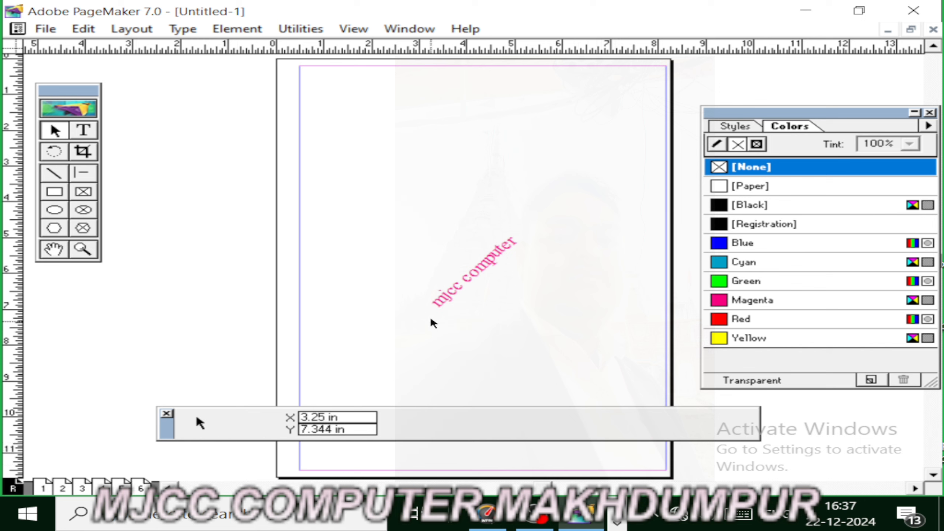
pyautogui.click(453, 295)
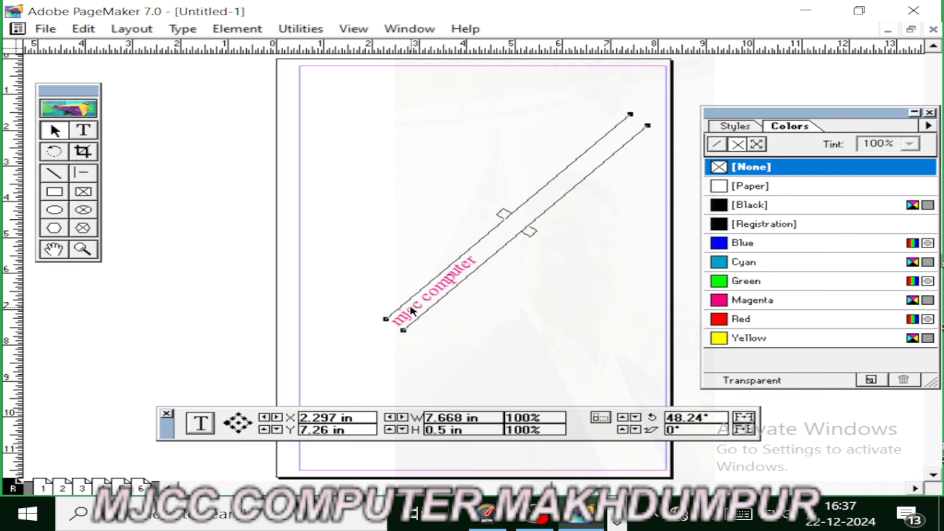
pyautogui.press('Delete')
pyautogui.click(44, 487)
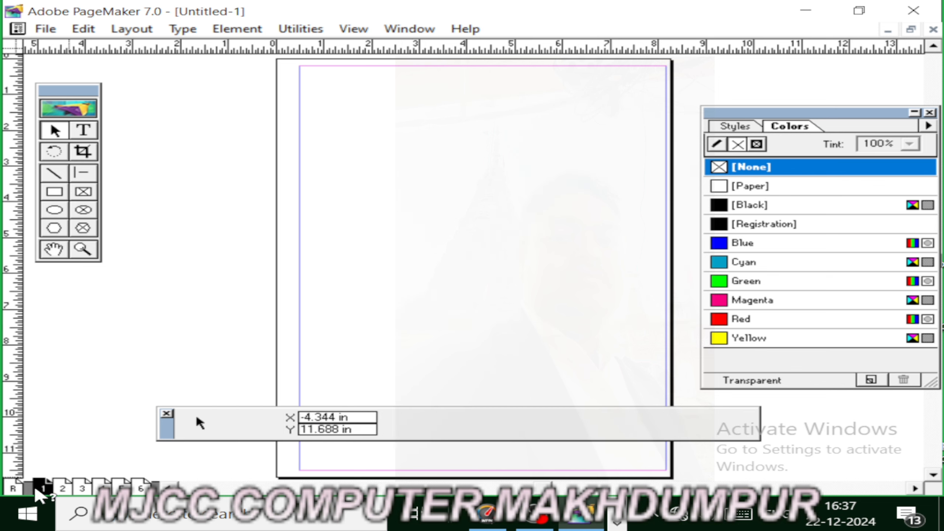
pyautogui.click(99, 486)
pyautogui.click(140, 489)
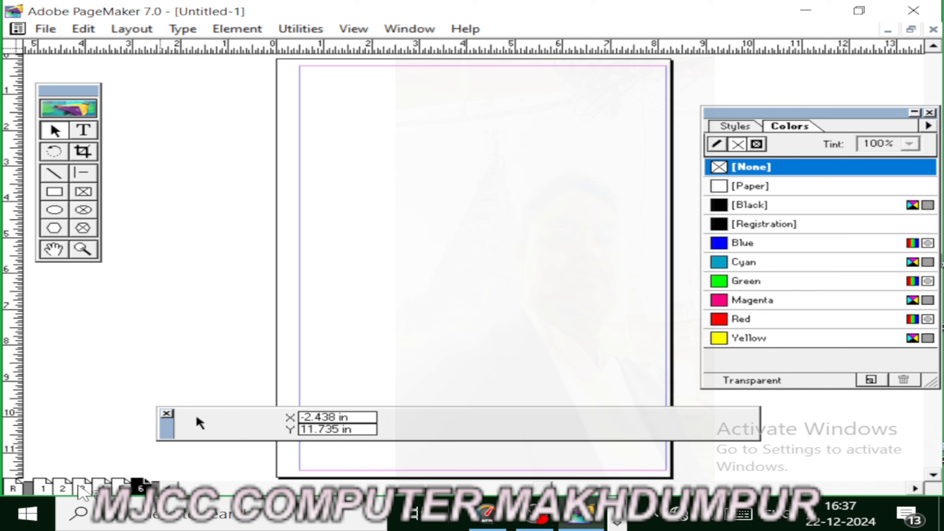
# - Remove pages 2 through 6 from the publication
pyautogui.rightClick(61, 490)
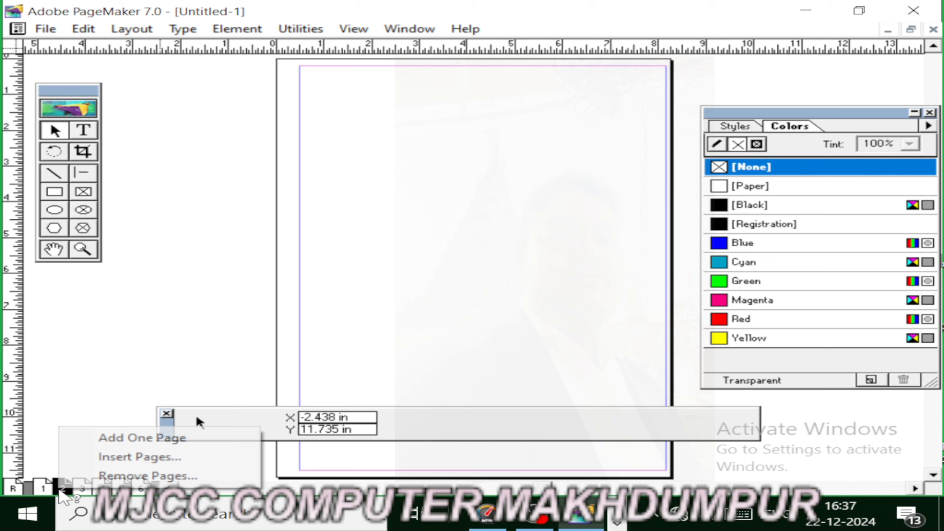
pyautogui.click(156, 476)
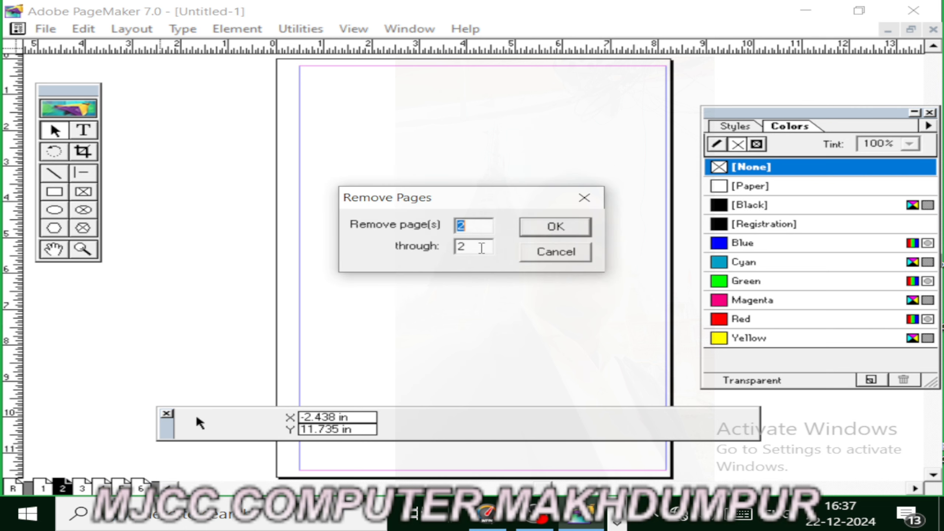
pyautogui.press('Tab')
pyautogui.write('6')
pyautogui.click(556, 227)
pyautogui.click(490, 315)
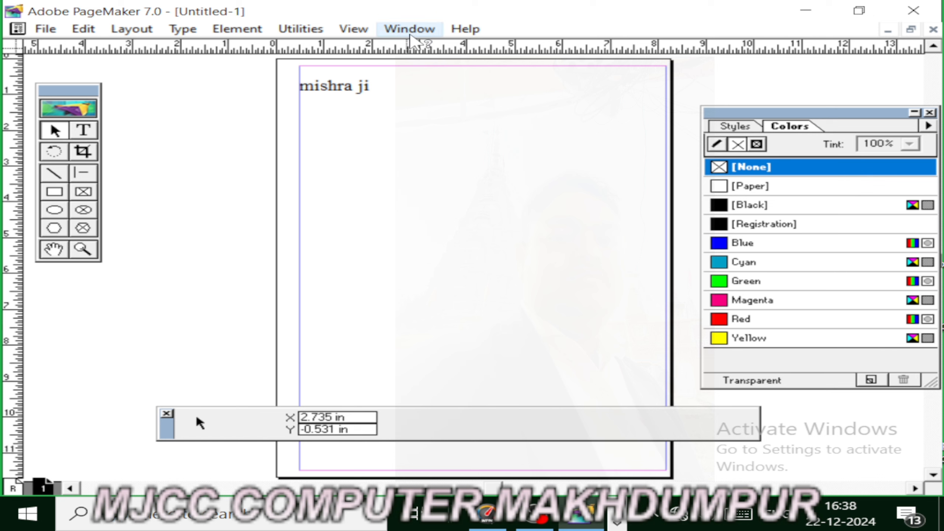
# - Show the Master Pages palette, place it beside the page and make it taller
pyautogui.click(410, 33)
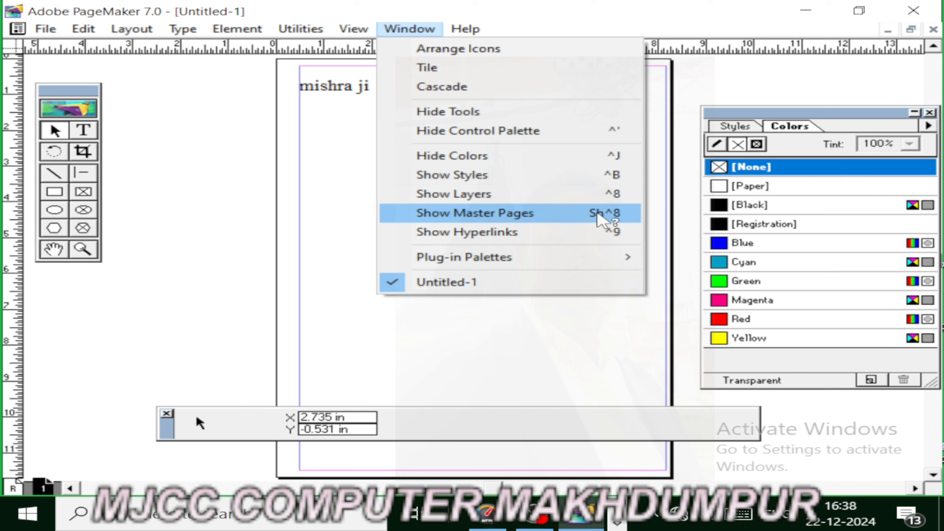
pyautogui.click(600, 219)
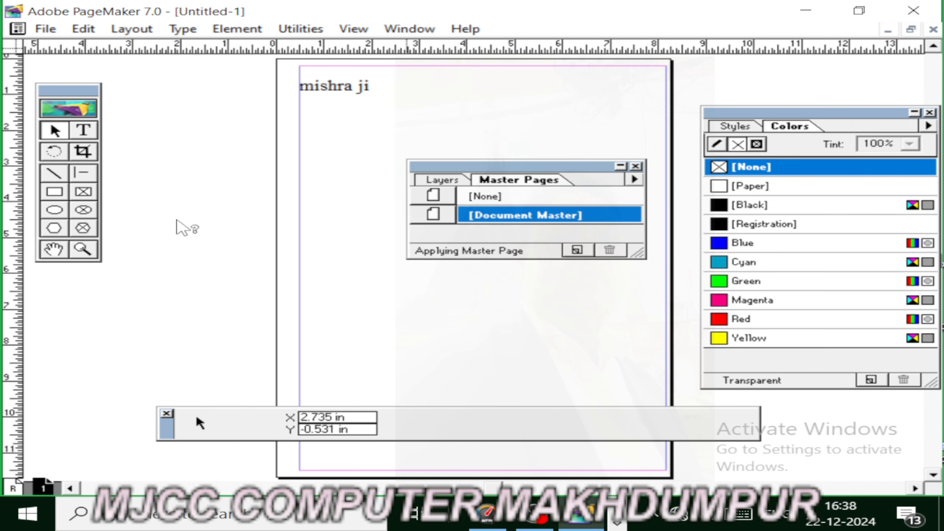
pyautogui.moveTo(556, 166); pyautogui.dragTo(176, 220)
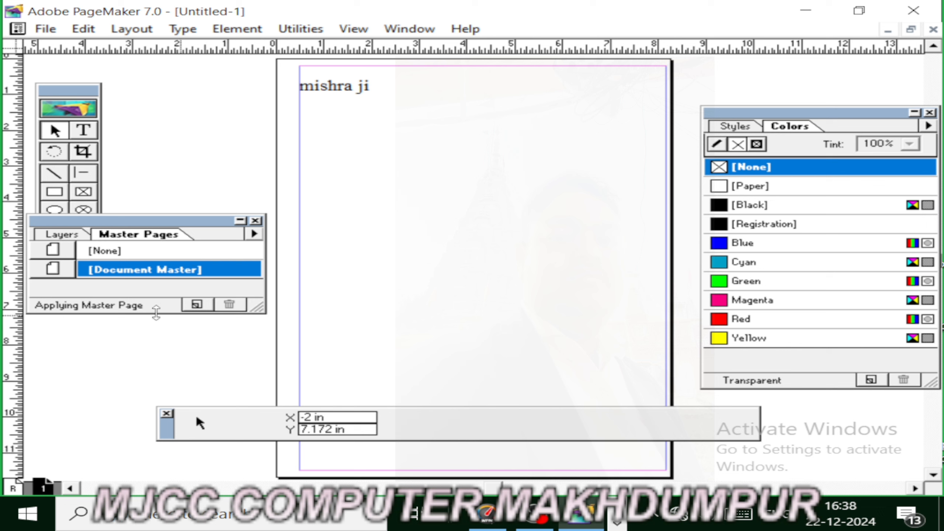
pyautogui.moveTo(156, 312); pyautogui.dragTo(156, 358)
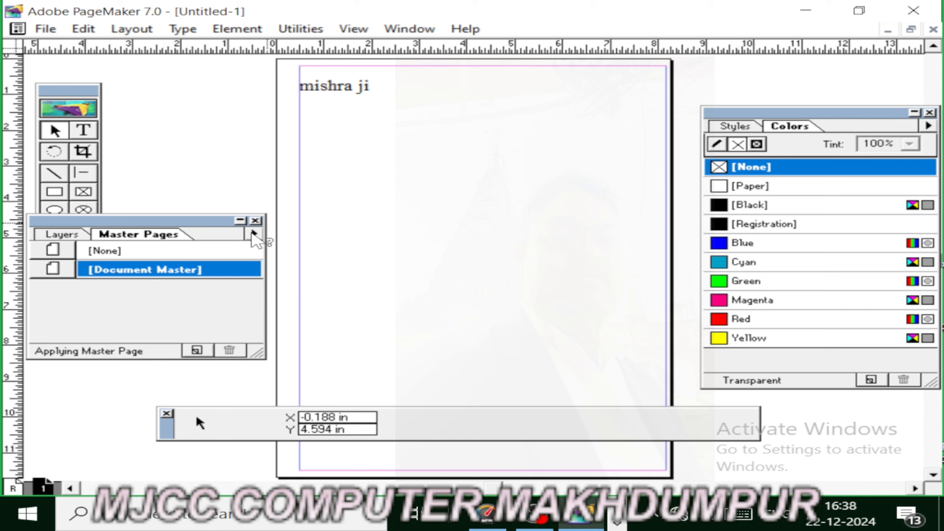
# - Create a new master page named "A" with the default margins and move the Master Pages palette clear of the toolbox
pyautogui.click(254, 234)
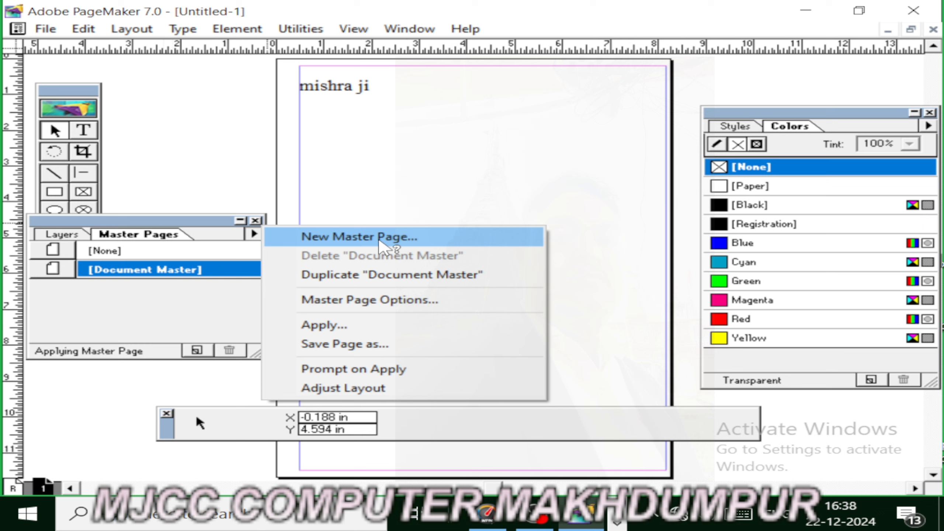
pyautogui.click(380, 241)
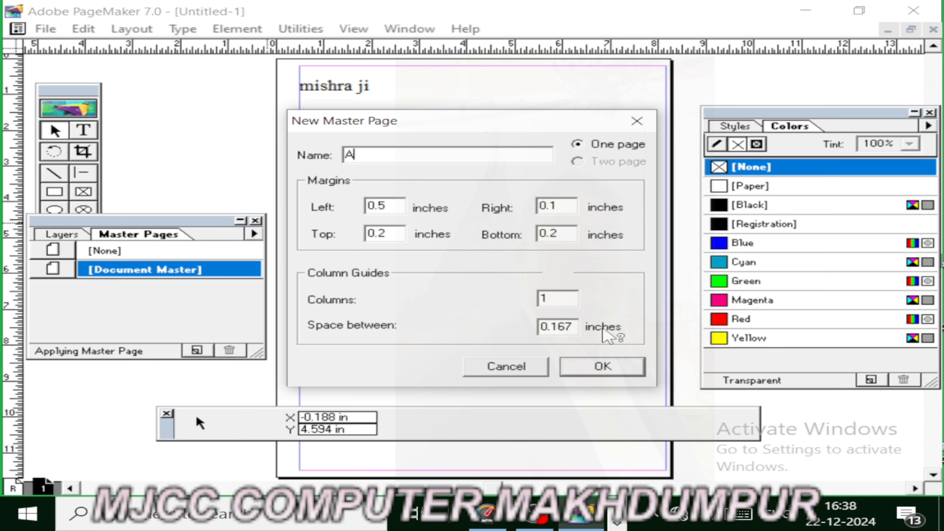
pyautogui.click(597, 370)
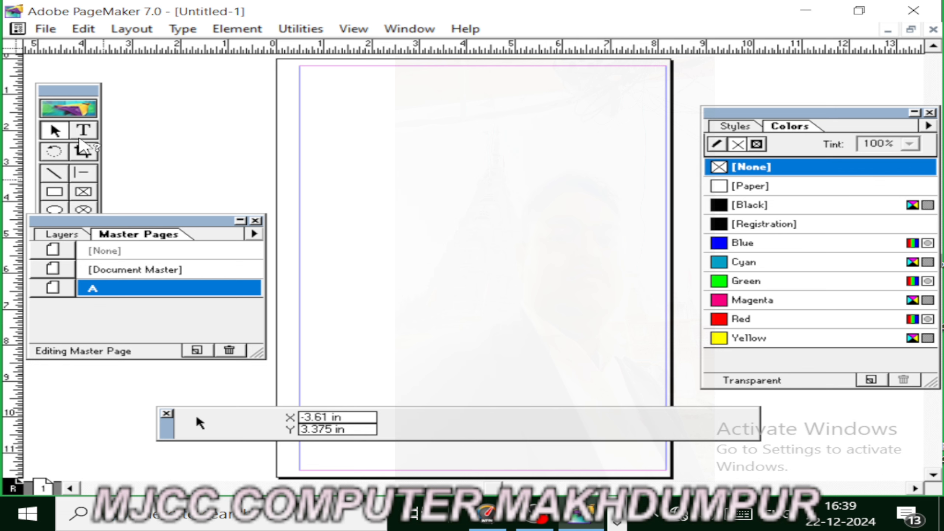
pyautogui.moveTo(102, 222); pyautogui.dragTo(102, 358)
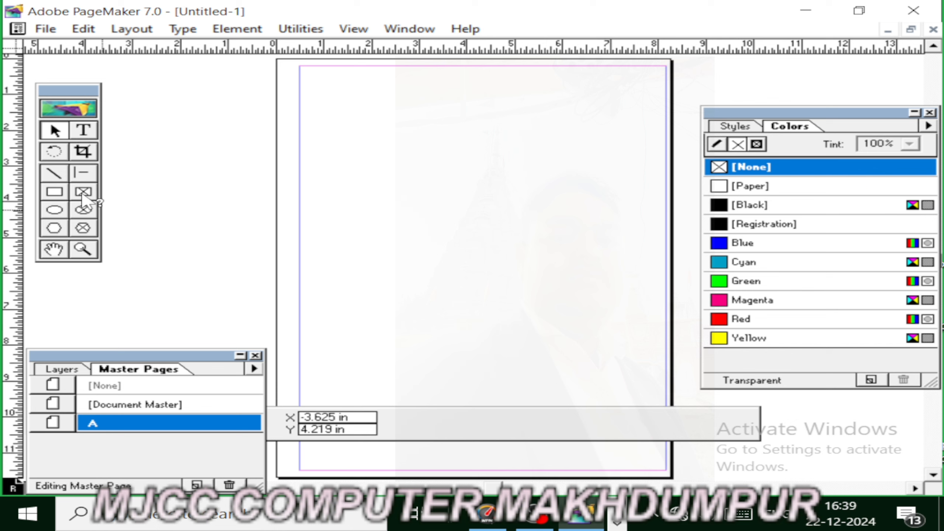
# - Start a 30-point Times New Roman list in the left margin of master page A, with "1." to "6." on separate lines
pyautogui.click(88, 134)
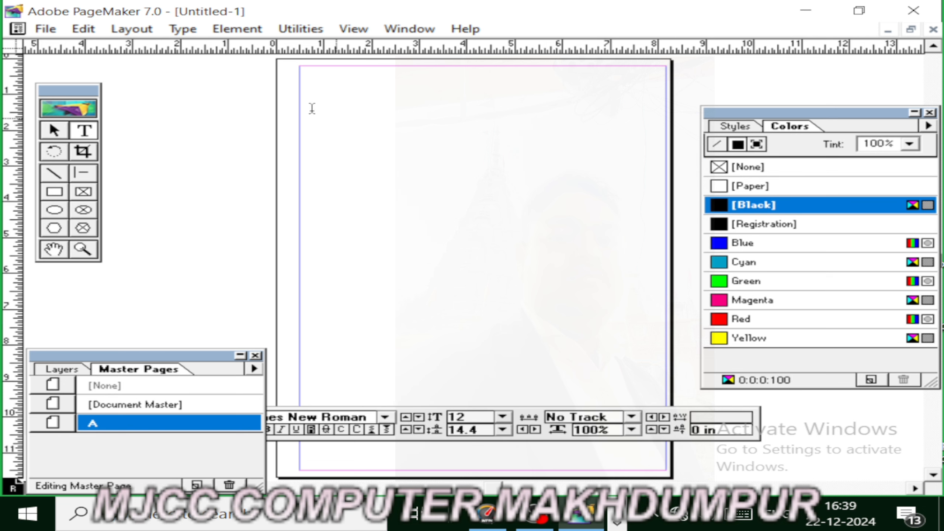
pyautogui.click(282, 104)
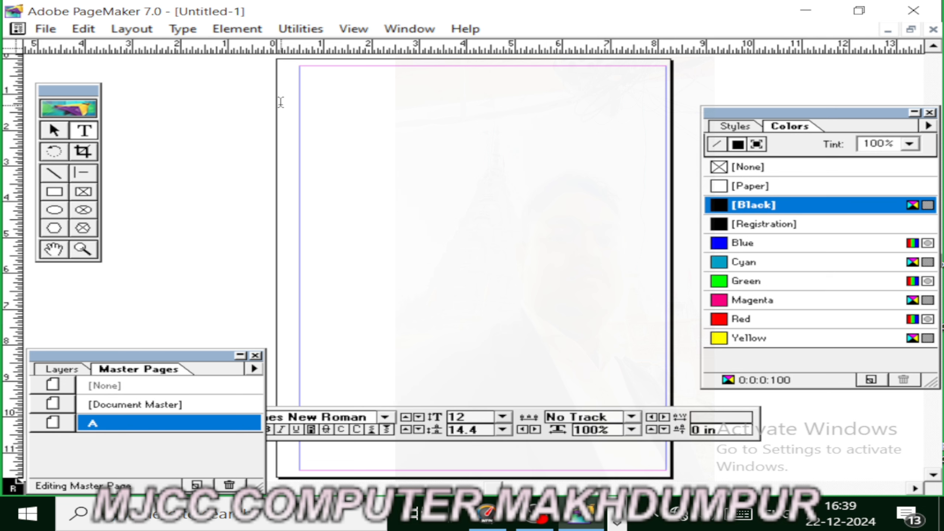
pyautogui.click(503, 416)
pyautogui.scroll(-1, 461, 469)
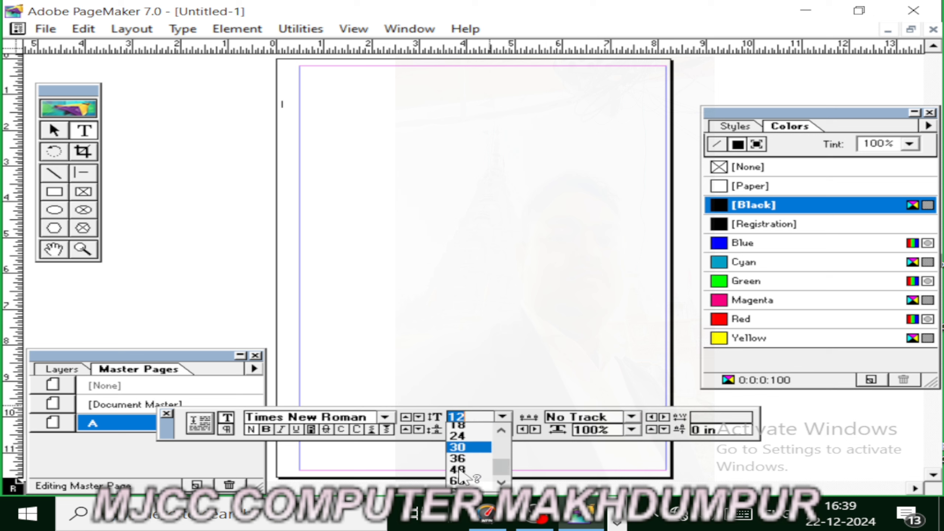
pyautogui.click(457, 447)
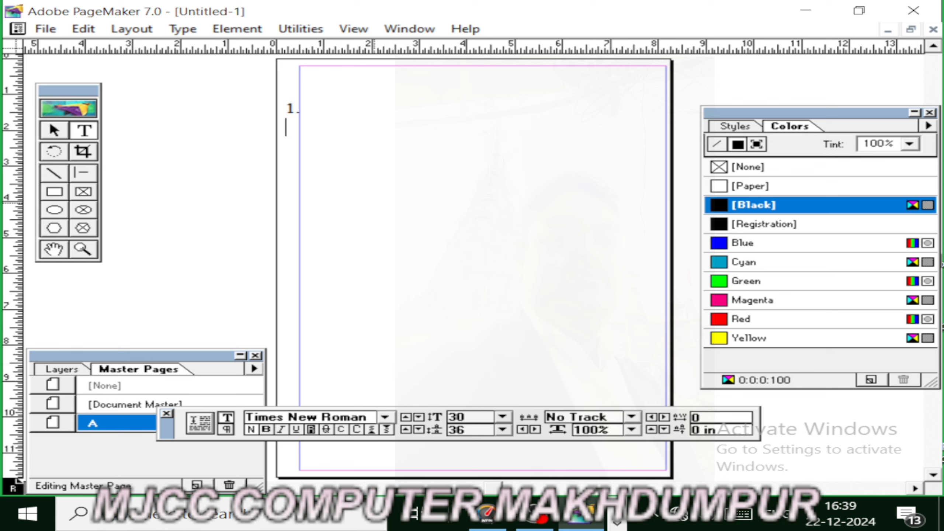
pyautogui.write('2.')
pyautogui.press('Return')
pyautogui.write('35.')
pyautogui.press('Return')
pyautogui.write('6')
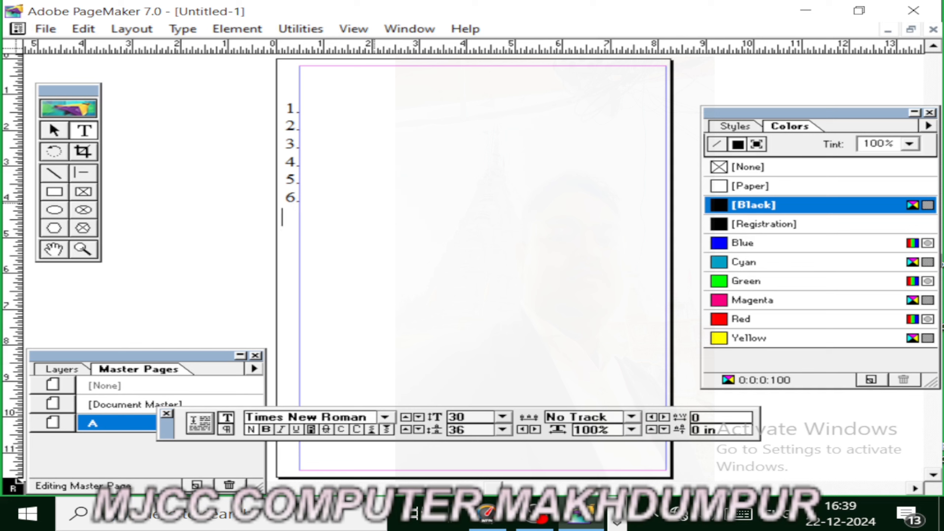
pyautogui.write('.')
pyautogui.press('Return')
# - Continue the numbered list on master page A with "7." to "20." on separate lines
pyautogui.write('7. 8. 9. ')
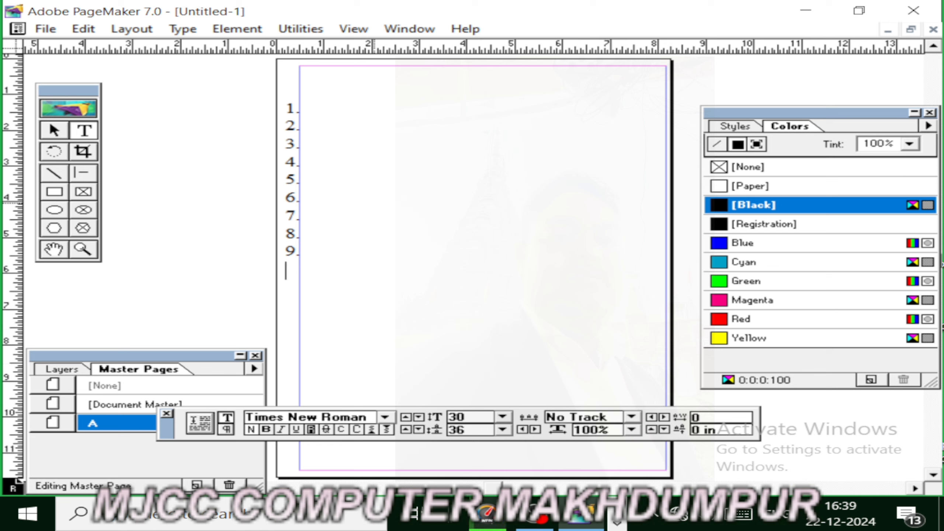
pyautogui.write('10.')
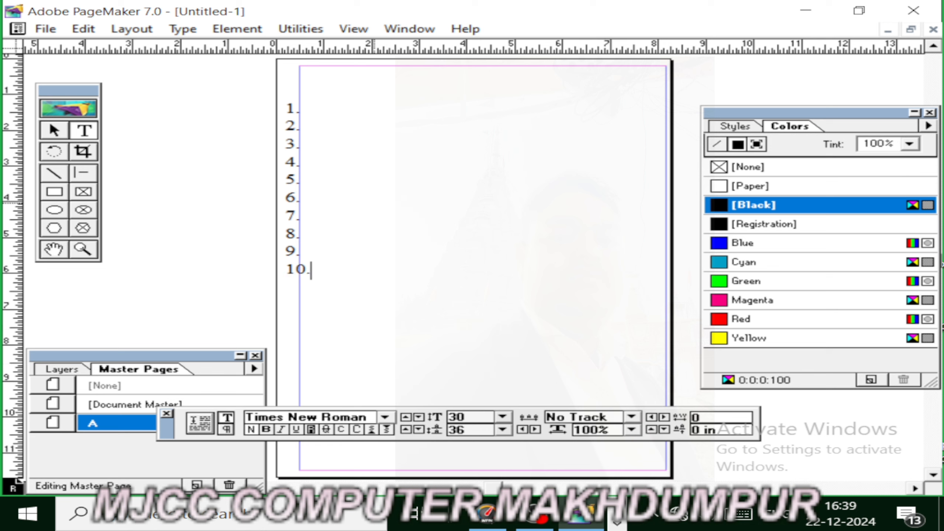
pyautogui.press('BackSpace')
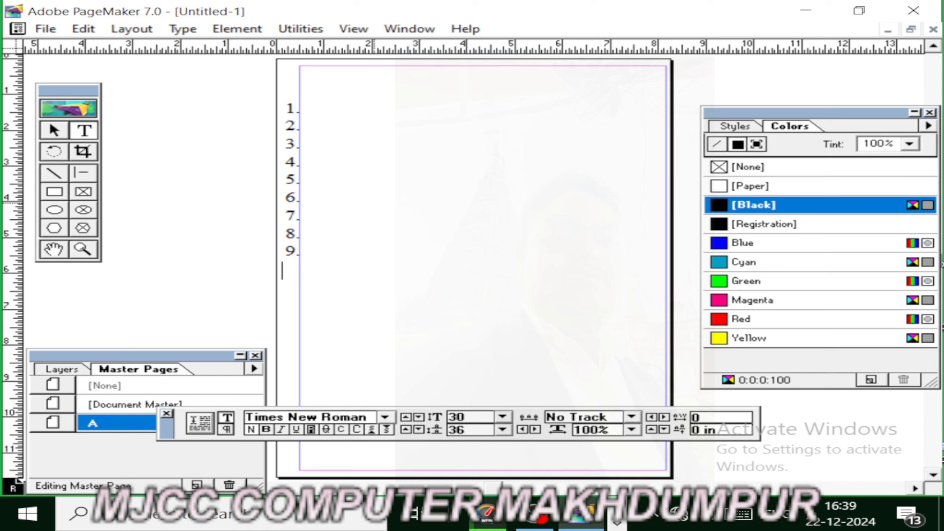
pyautogui.write('10.')
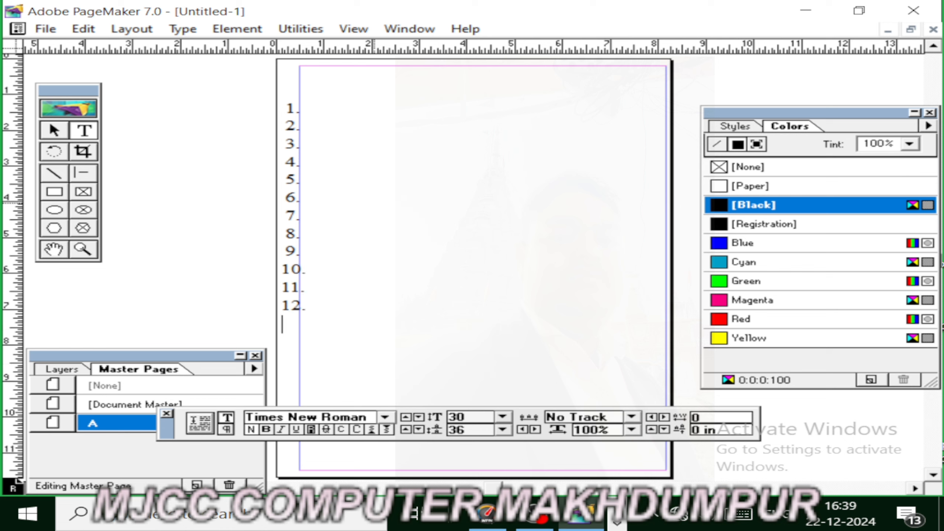
pyautogui.write('3.')
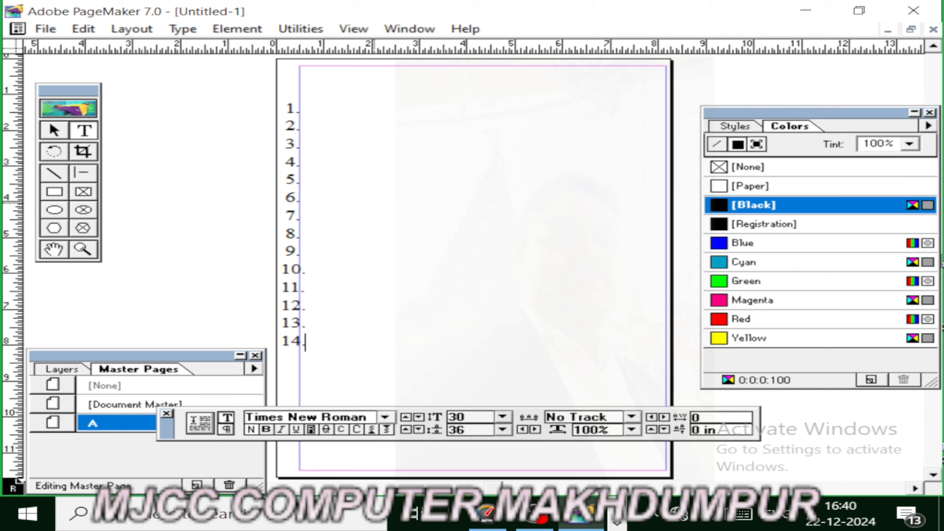
pyautogui.press('Return')
pyautogui.write('15. 1')
pyautogui.write('6.')
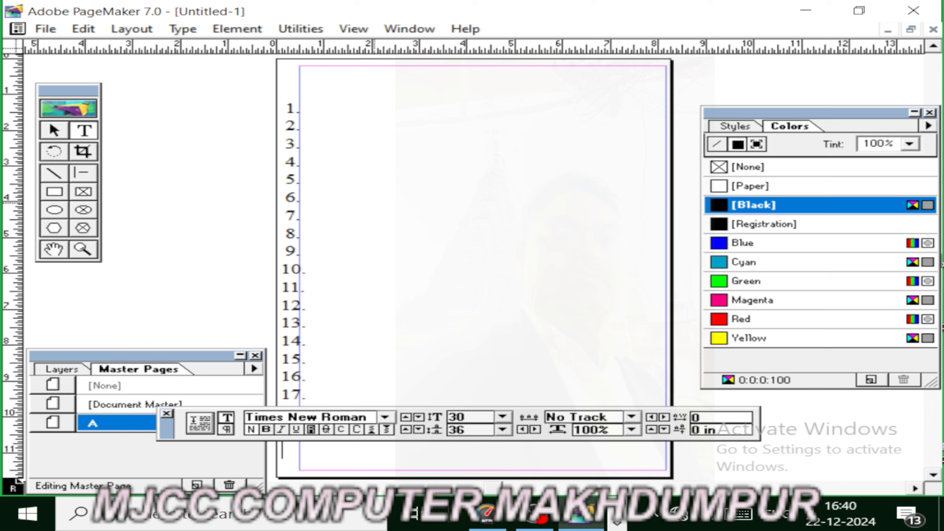
pyautogui.write('20.')
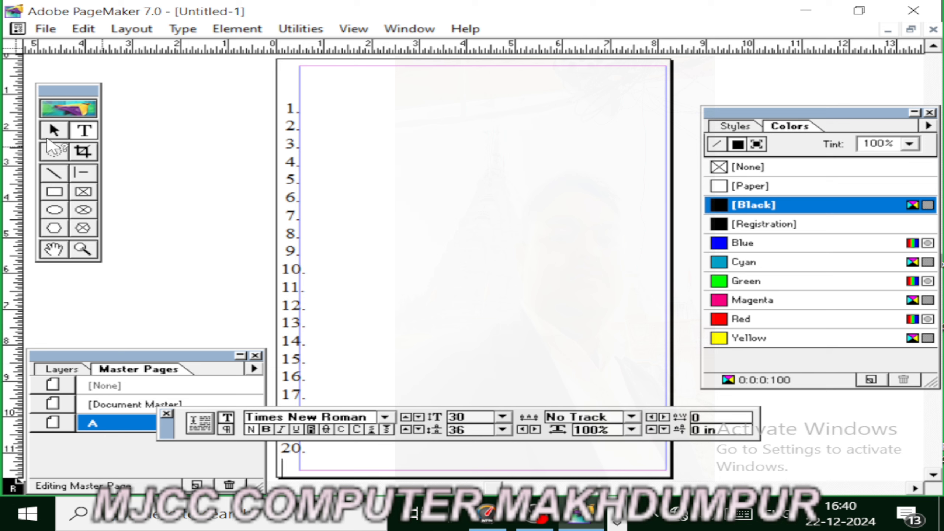
# - Narrow the number list's text block to about 0.625 in and move it up the left margin to about Y 0.2 in
pyautogui.click(49, 137)
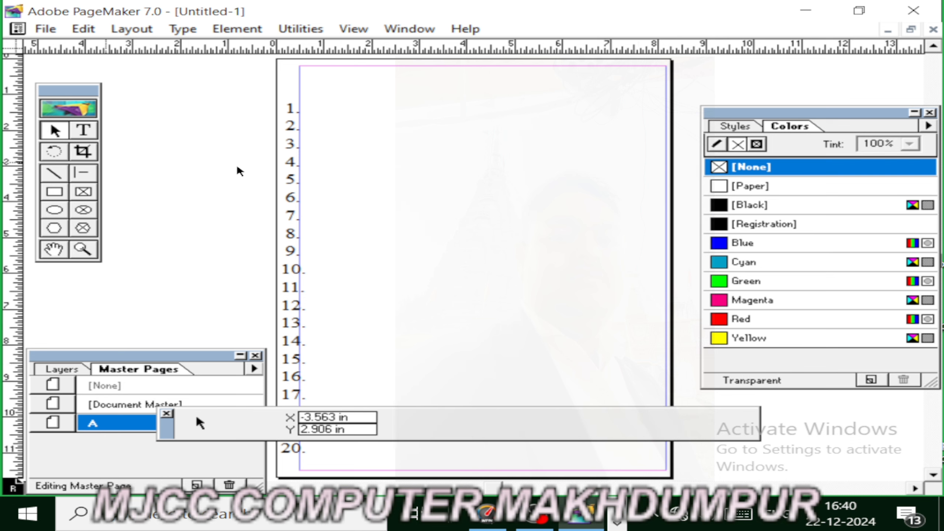
pyautogui.click(306, 233)
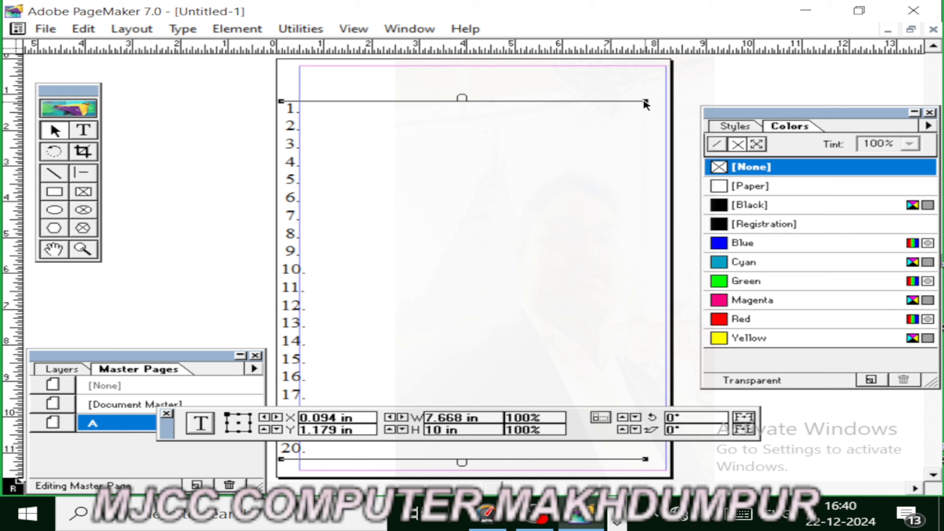
pyautogui.moveTo(646, 104); pyautogui.dragTo(310, 100)
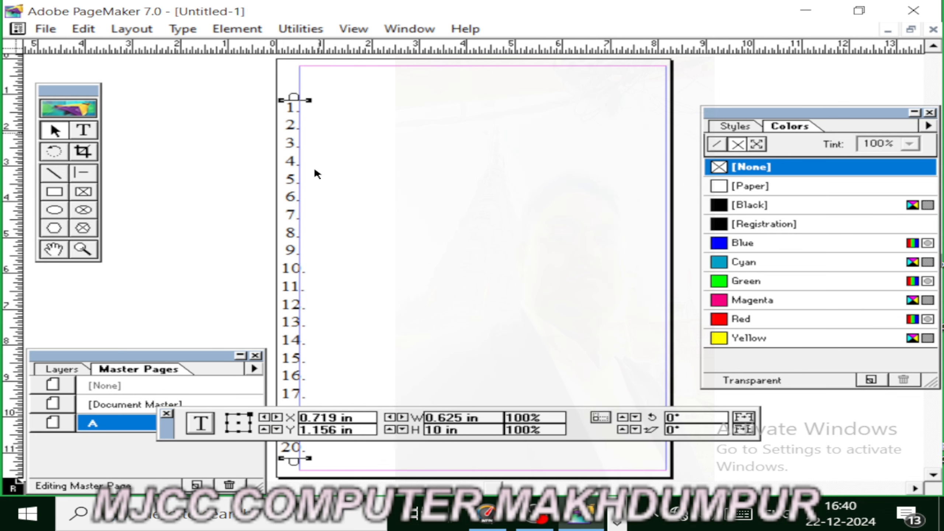
pyautogui.moveTo(286, 290); pyautogui.dragTo(286, 256)
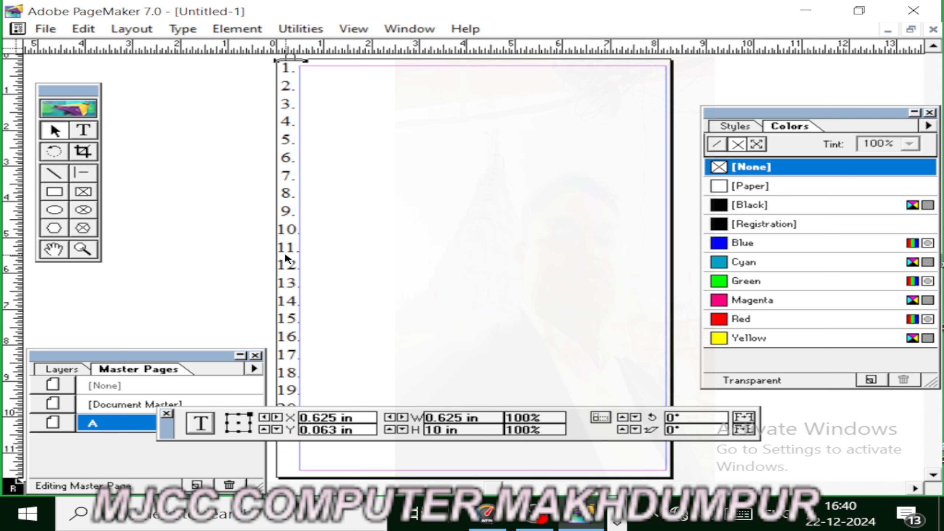
pyautogui.moveTo(285, 217); pyautogui.dragTo(288, 223)
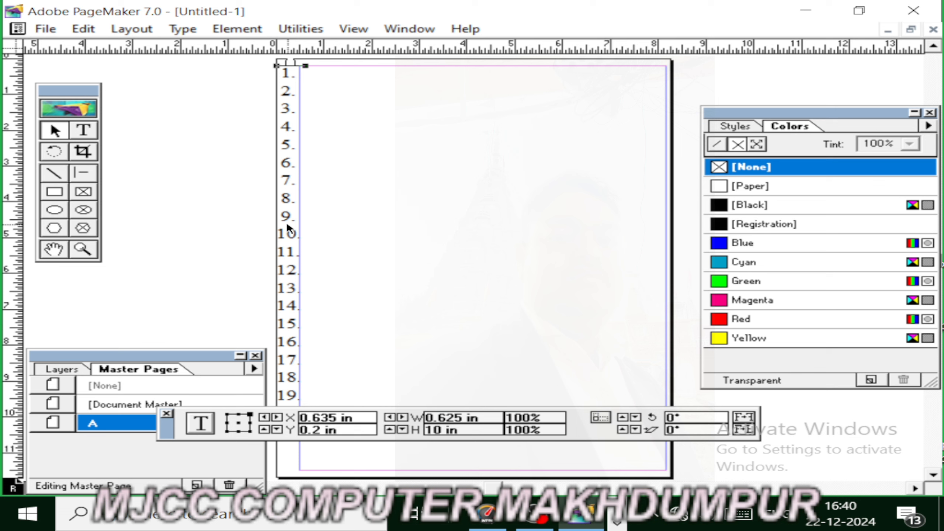
pyautogui.press('Right')
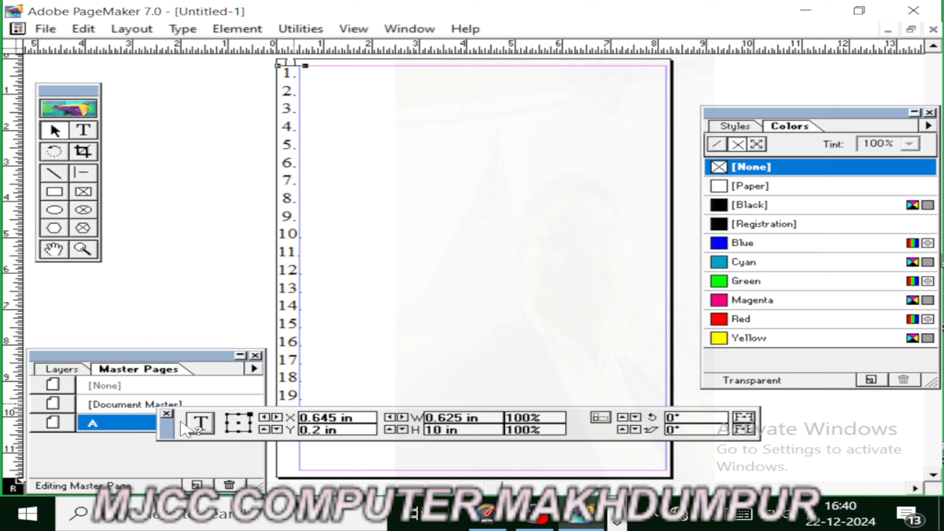
# - Move the Control palette clear of the list's last numbers and the Master Pages palette clear of the page icons, with the list deselected
pyautogui.moveTo(168, 428); pyautogui.dragTo(219, 465)
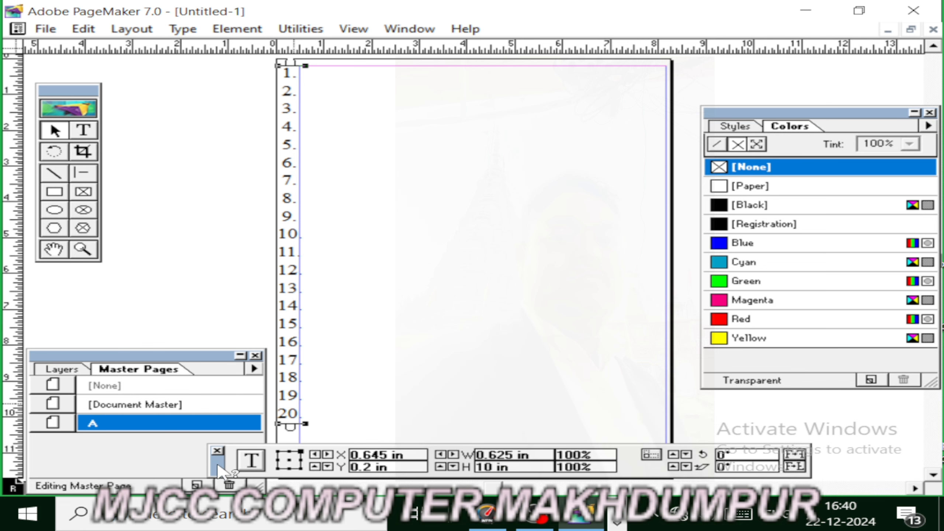
pyautogui.click(308, 221)
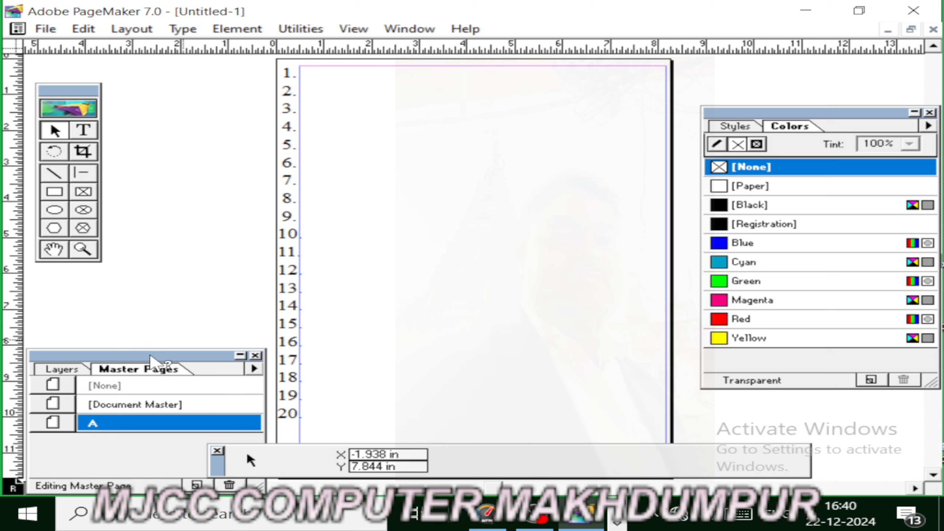
pyautogui.moveTo(160, 357); pyautogui.dragTo(162, 287)
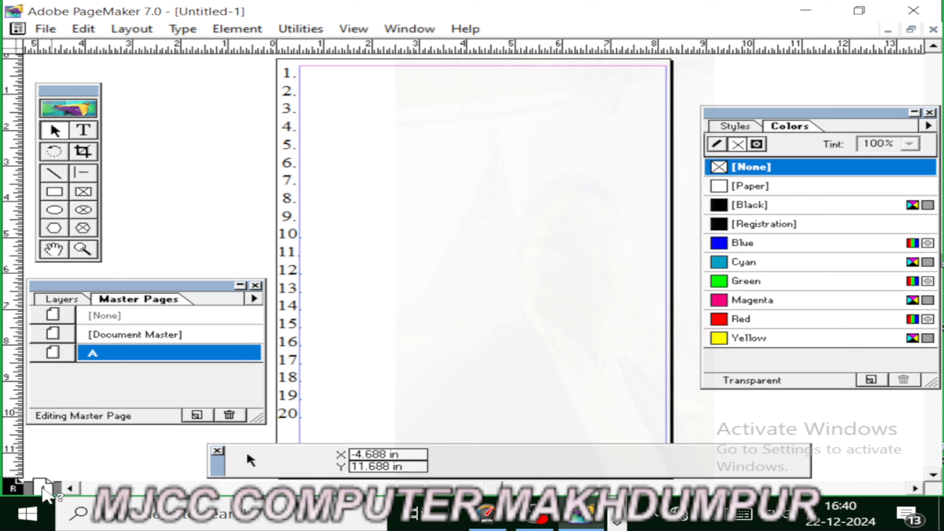
pyautogui.click(292, 304)
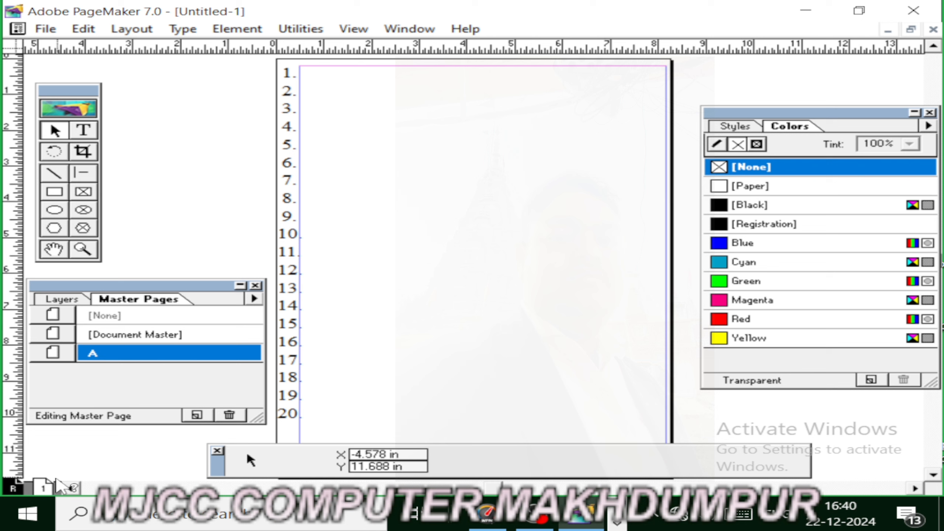
# - Go to page 1 and apply master page A to it
pyautogui.click(43, 488)
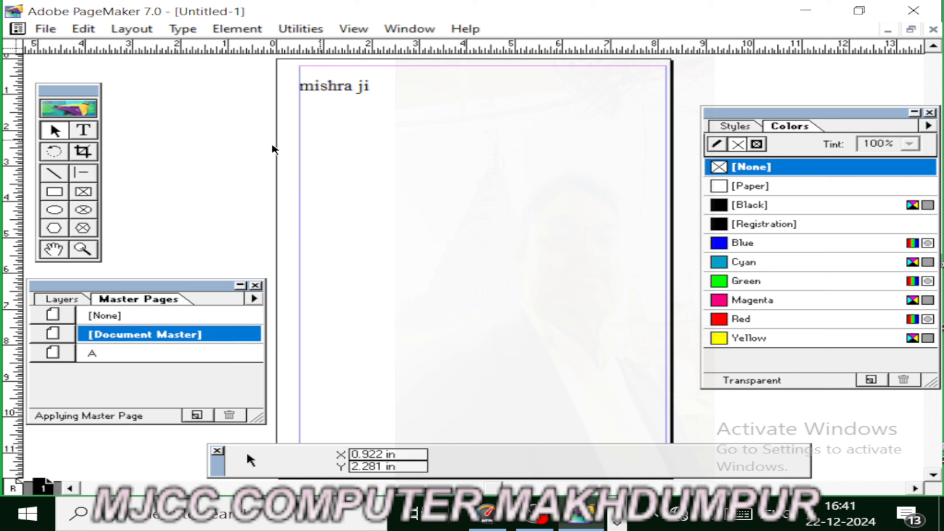
pyautogui.moveTo(232, 353); pyautogui.dragTo(123, 367)
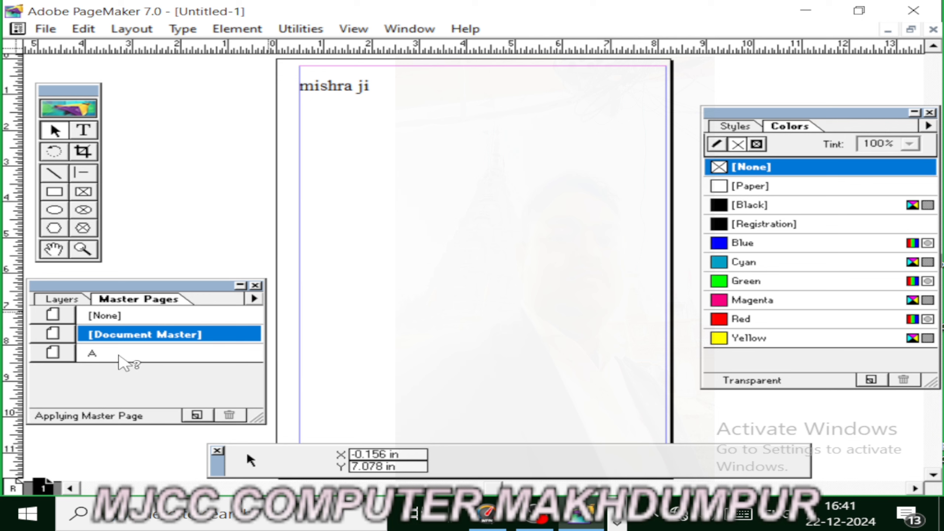
pyautogui.click(120, 354)
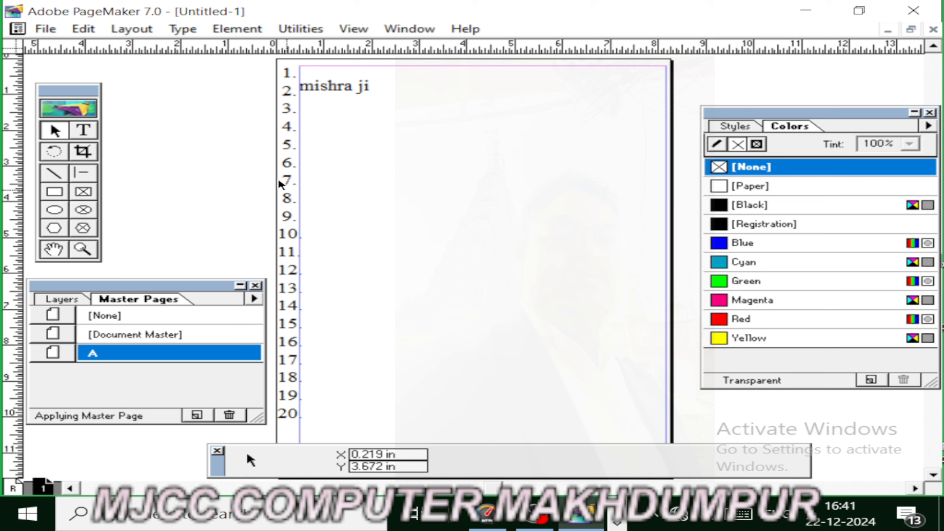
pyautogui.moveTo(238, 124); pyautogui.dragTo(228, 180)
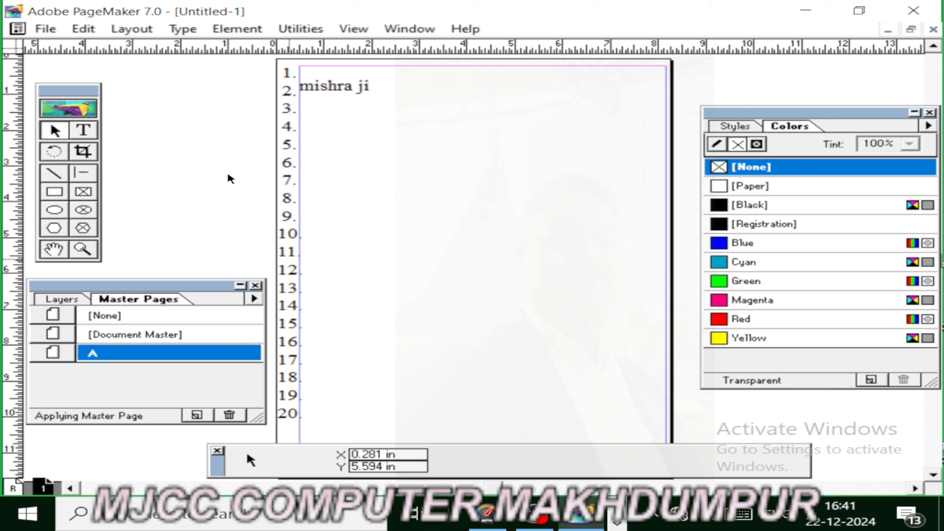
pyautogui.moveTo(236, 143); pyautogui.dragTo(370, 256)
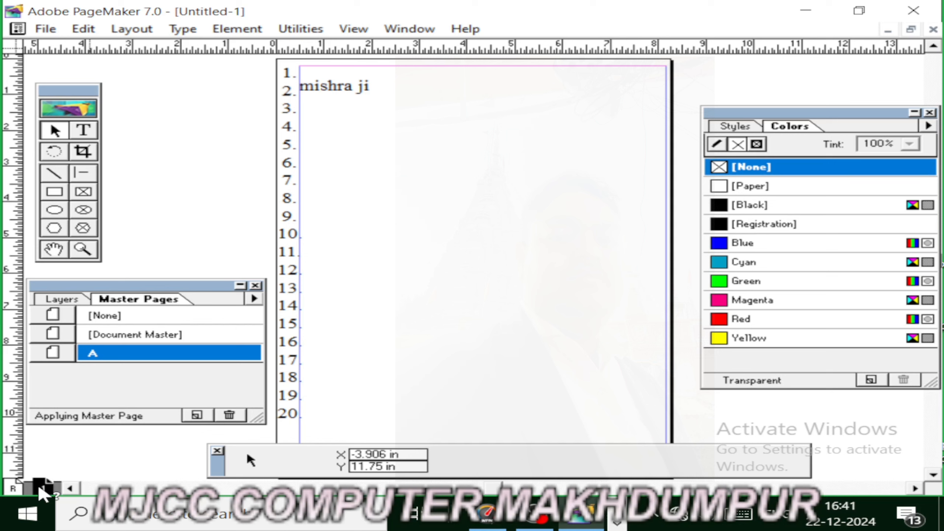
# - Insert 1 page after page 1 using master page A, and compare pages 1 and 2
pyautogui.rightClick(60, 482)
pyautogui.click(148, 455)
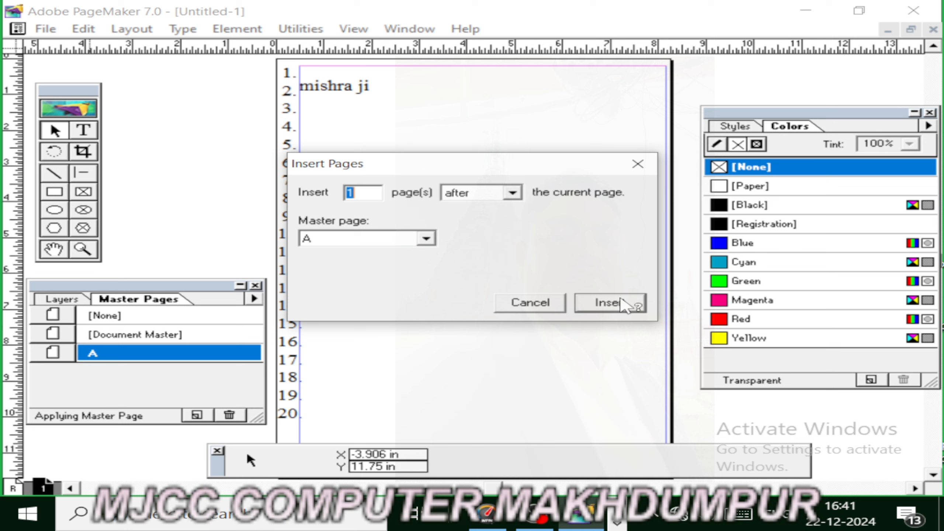
pyautogui.click(604, 303)
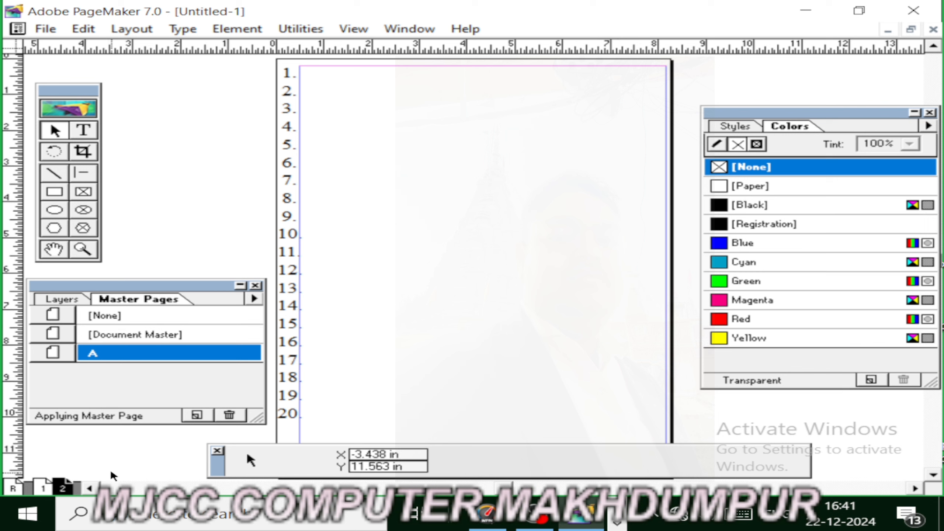
pyautogui.click(43, 487)
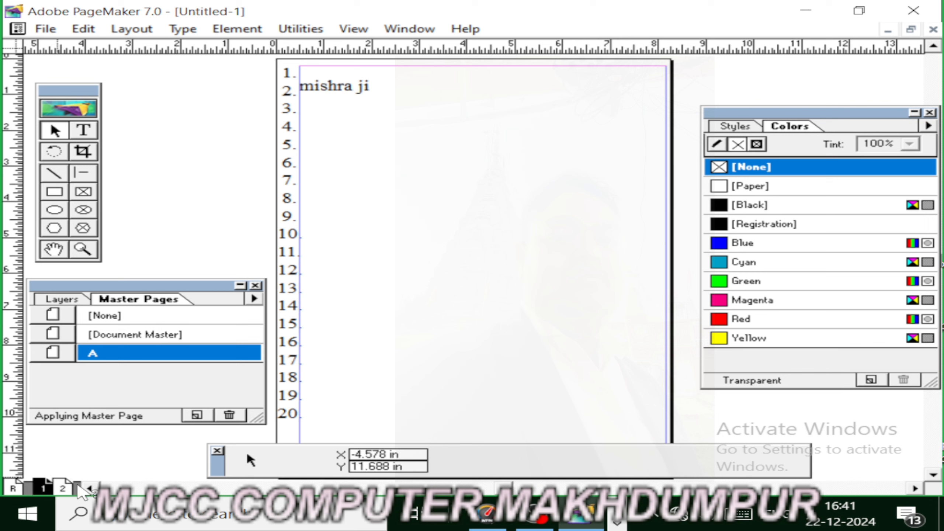
pyautogui.click(62, 488)
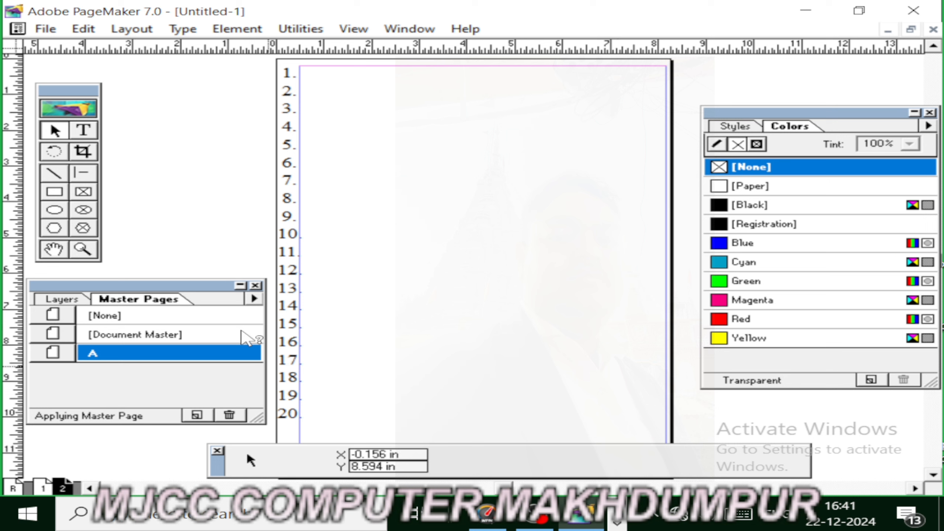
# - Create a one-page master page named "B" with the default margins and a single column
pyautogui.click(254, 299)
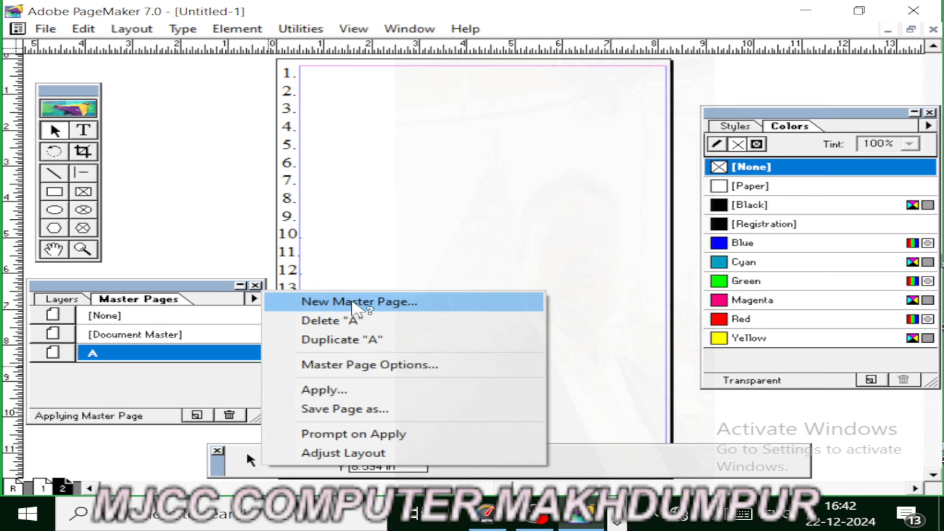
pyautogui.click(353, 303)
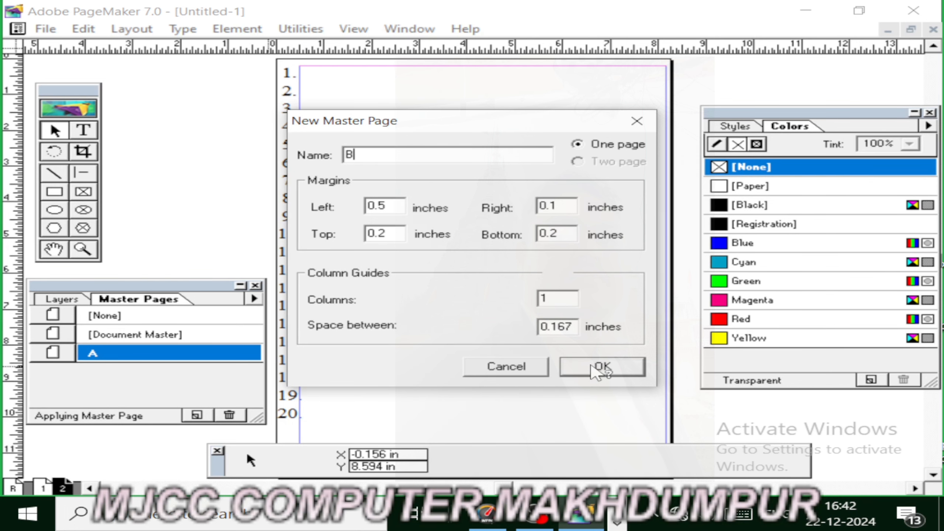
pyautogui.click(595, 368)
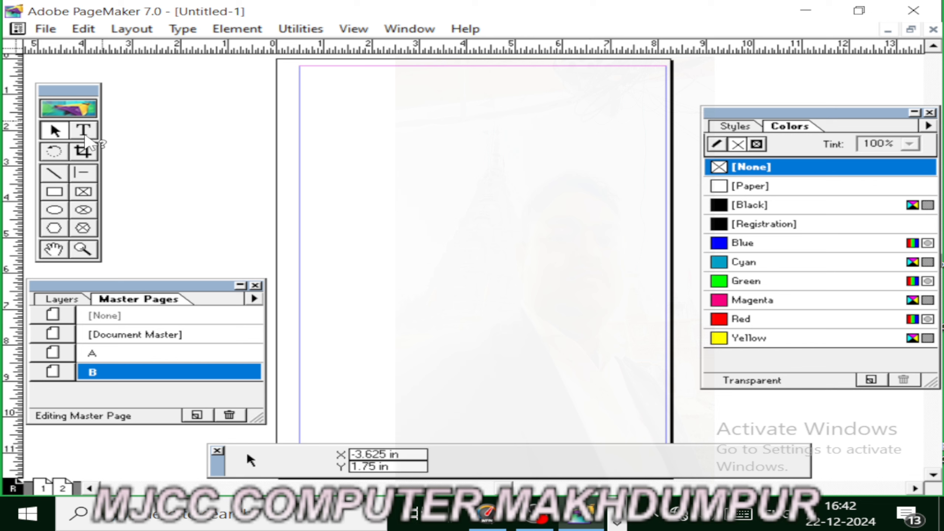
# - Write the numbers 21 to 40 on separate lines in the left margin of master page B in 30-point Times New Roman
pyautogui.click(84, 130)
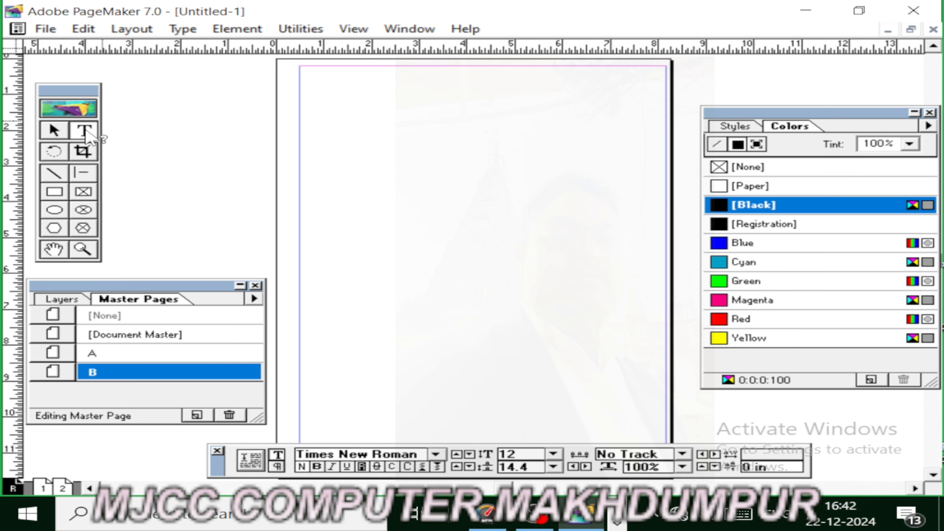
pyautogui.click(277, 84)
pyautogui.click(553, 453)
pyautogui.click(509, 434)
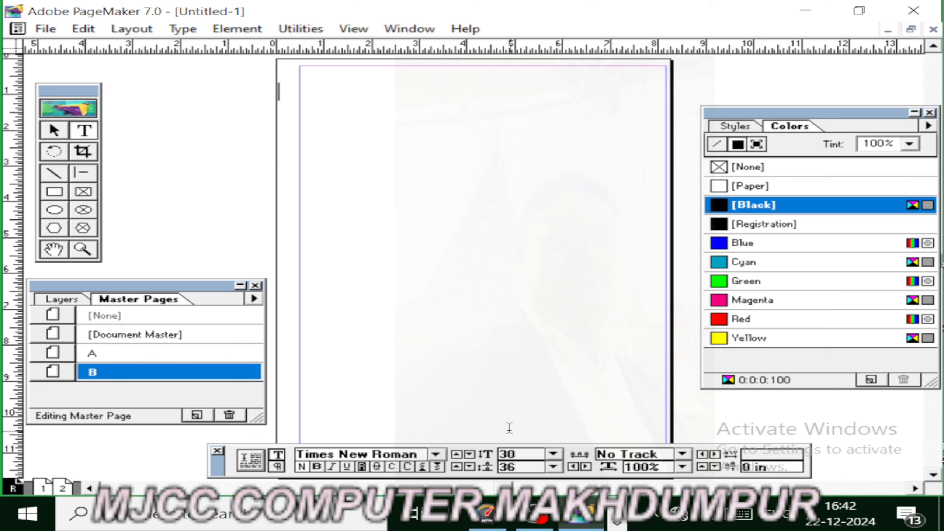
pyautogui.write('29')
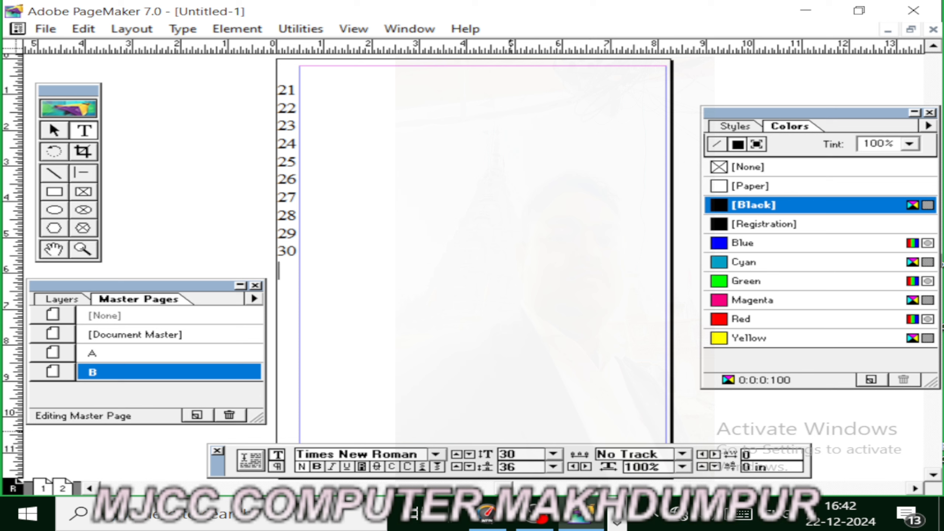
pyautogui.press('Return')
pyautogui.write('23')
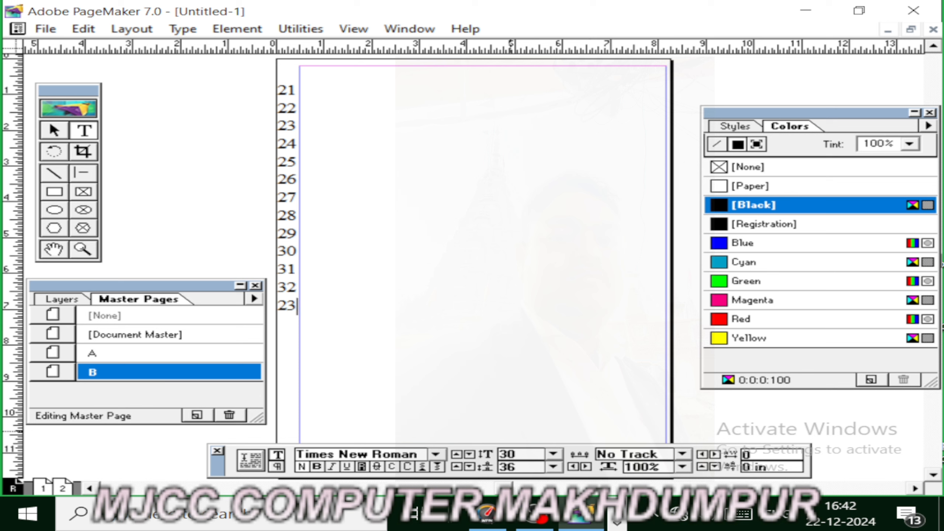
pyautogui.press('BackSpace')
pyautogui.press('BackSpace')
pyautogui.press('BackSpace')
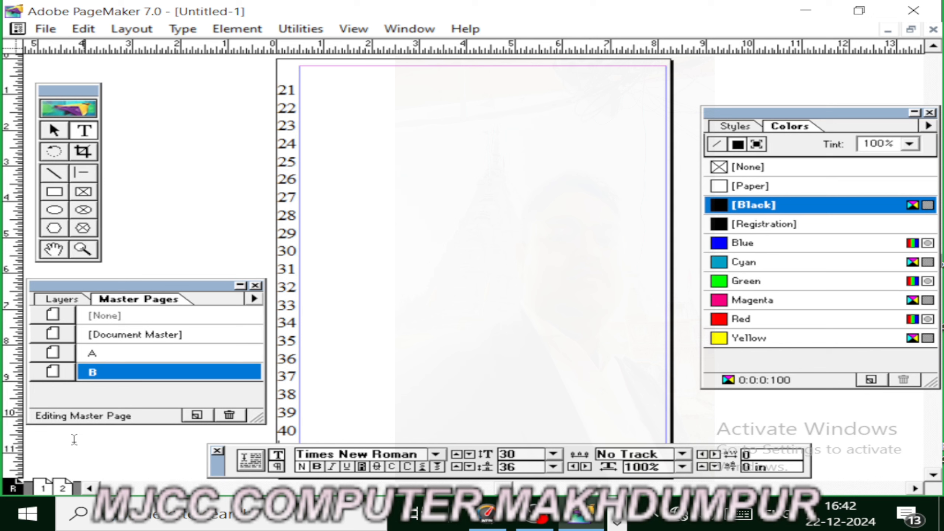
# - Compare master pages A and B, and go back to page 1 of the publication
pyautogui.click(124, 353)
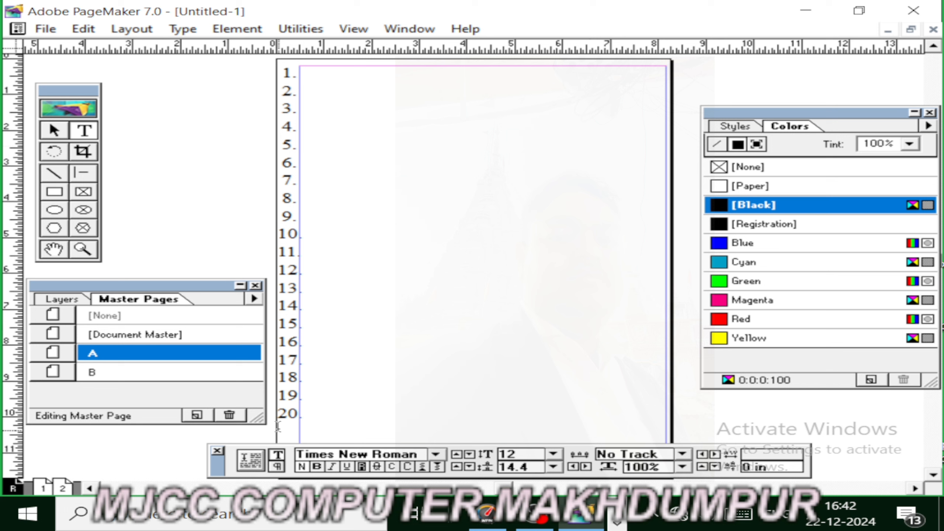
pyautogui.click(121, 373)
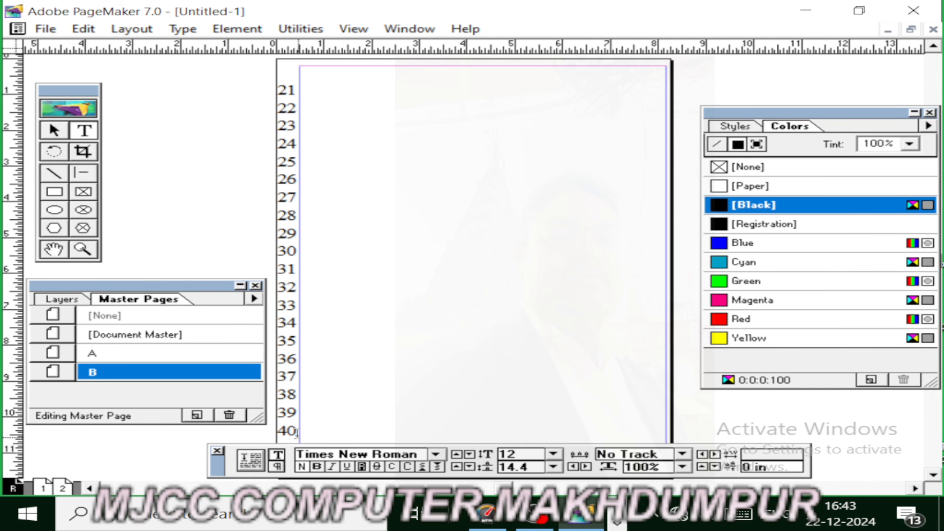
pyautogui.click(62, 490)
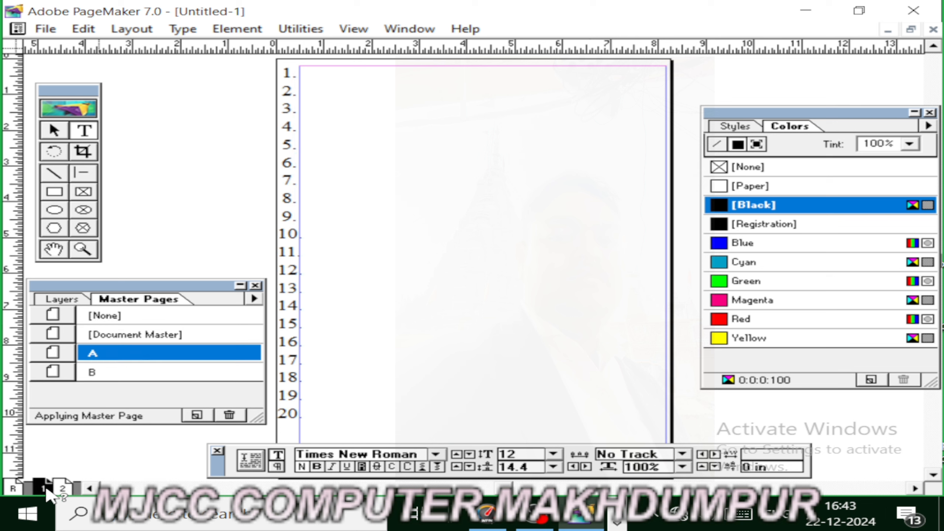
pyautogui.click(43, 488)
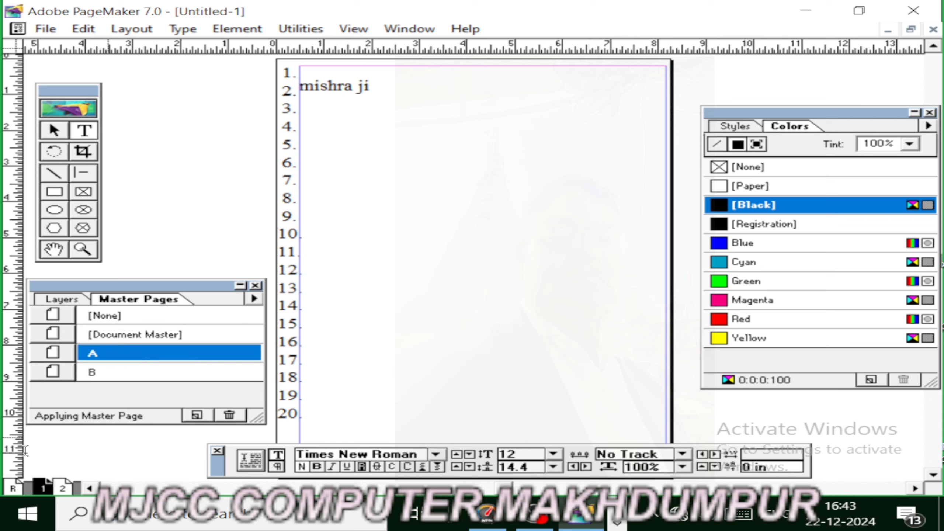
# - Apply master page B to page 1 and to page 2
pyautogui.click(114, 377)
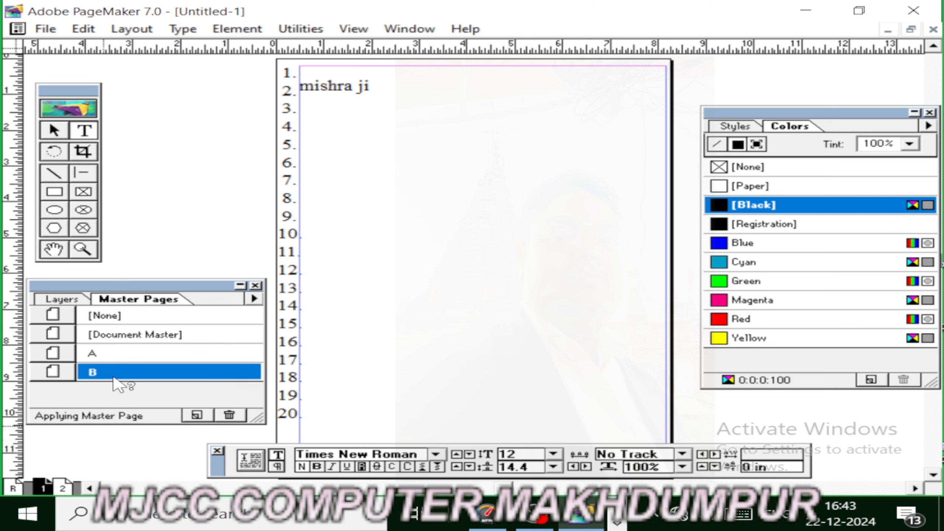
pyautogui.click(64, 489)
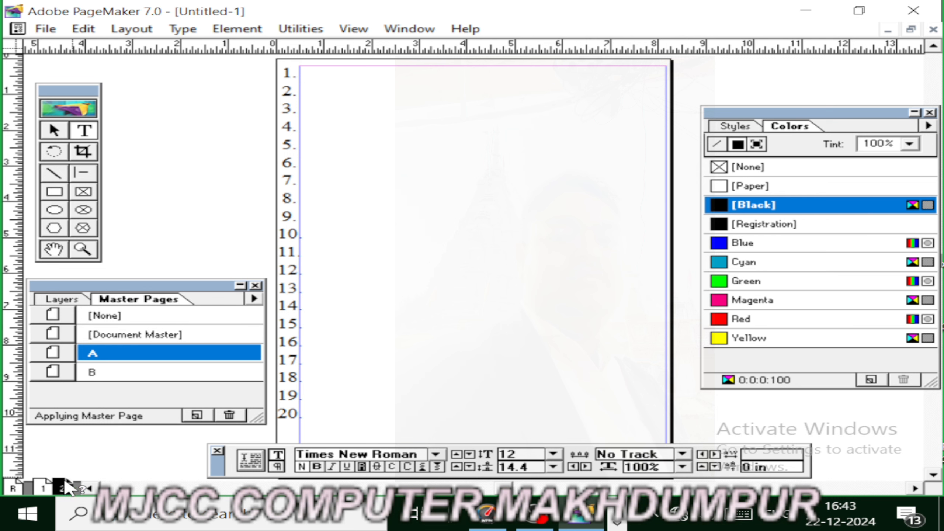
pyautogui.click(123, 375)
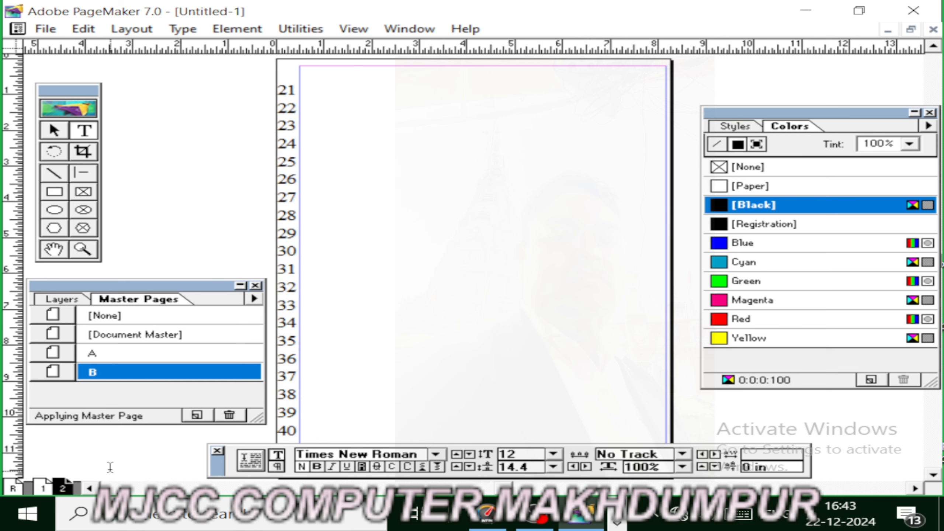
# - Insert 1 page after page 2 using master page B
pyautogui.rightClick(62, 490)
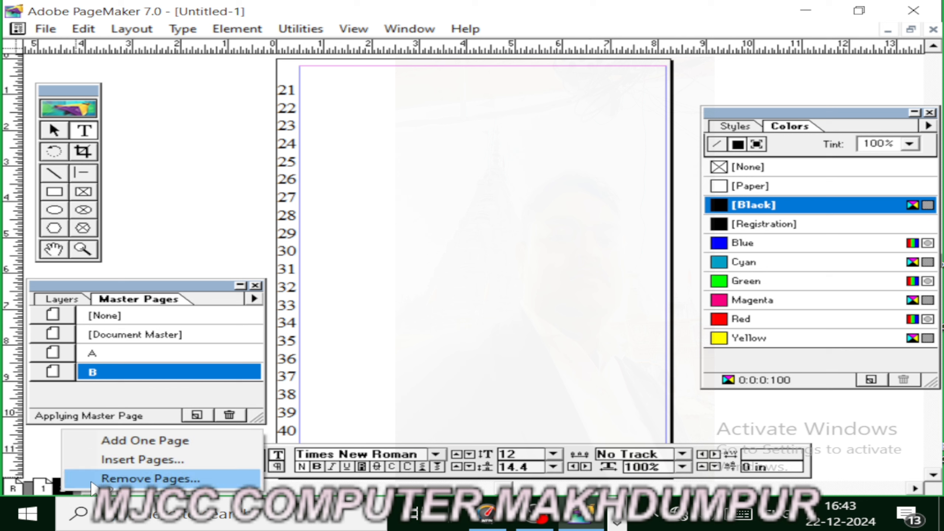
pyautogui.click(143, 460)
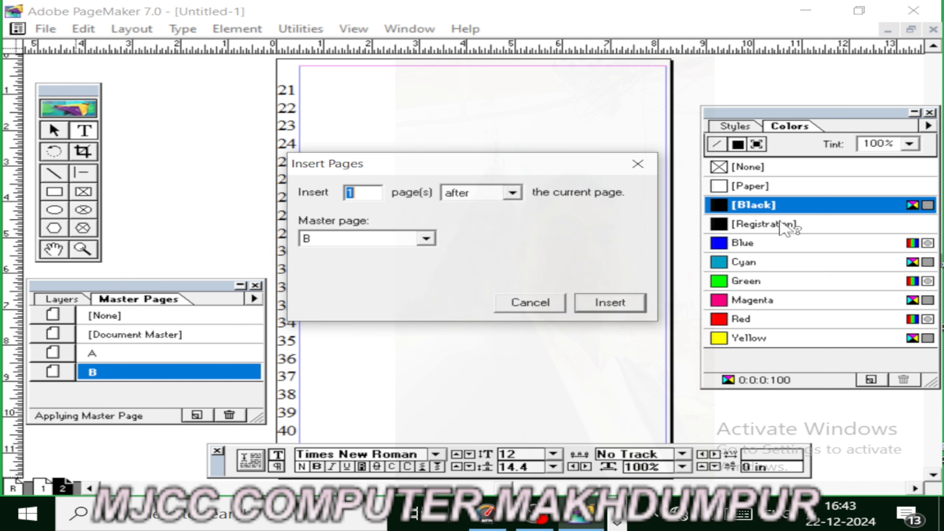
pyautogui.click(609, 302)
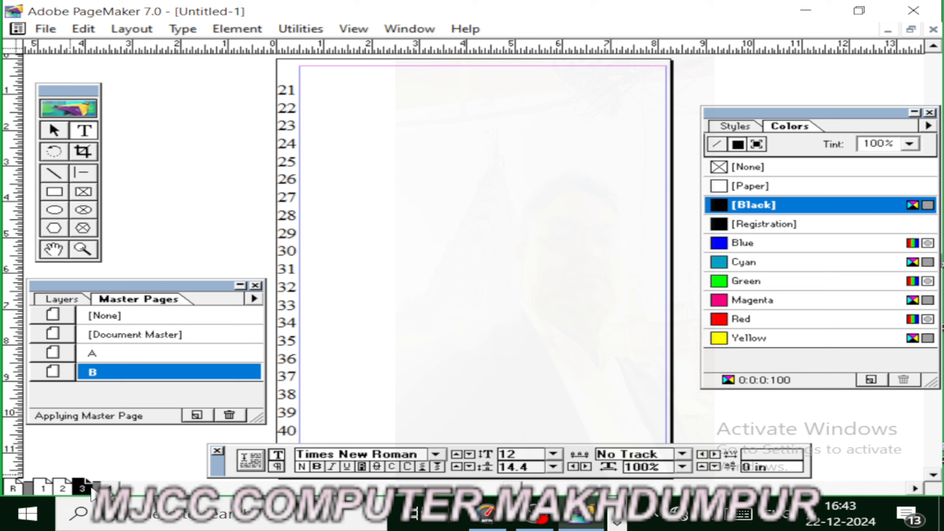
# - Create a one-page master page named "C" with the default margins and a single column
pyautogui.click(254, 299)
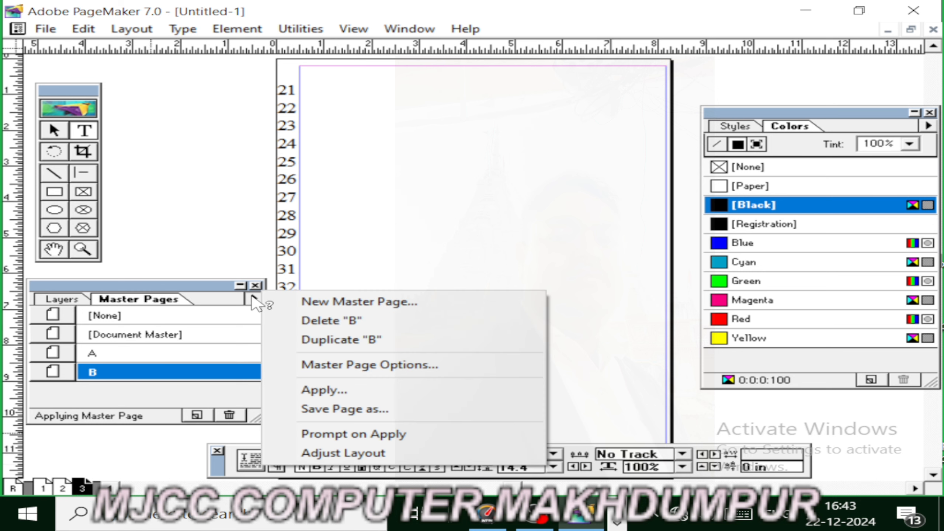
pyautogui.click(400, 308)
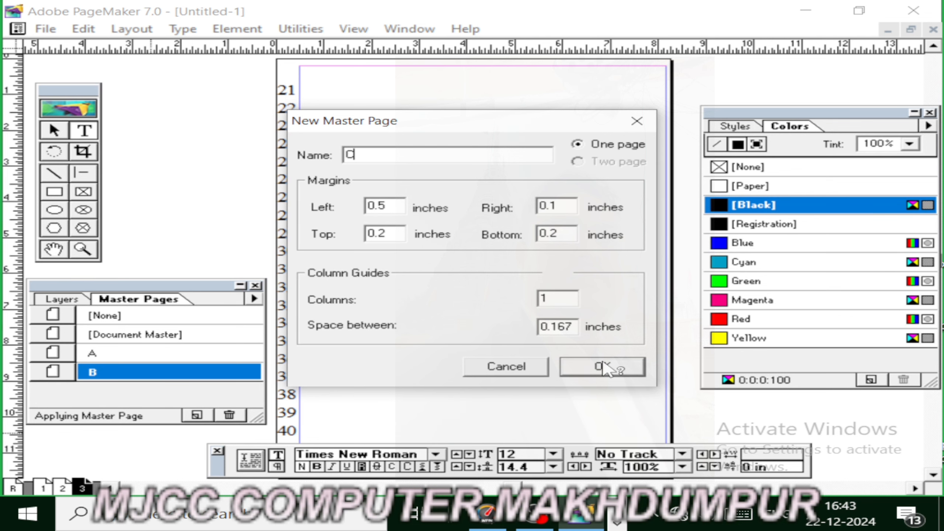
pyautogui.click(606, 366)
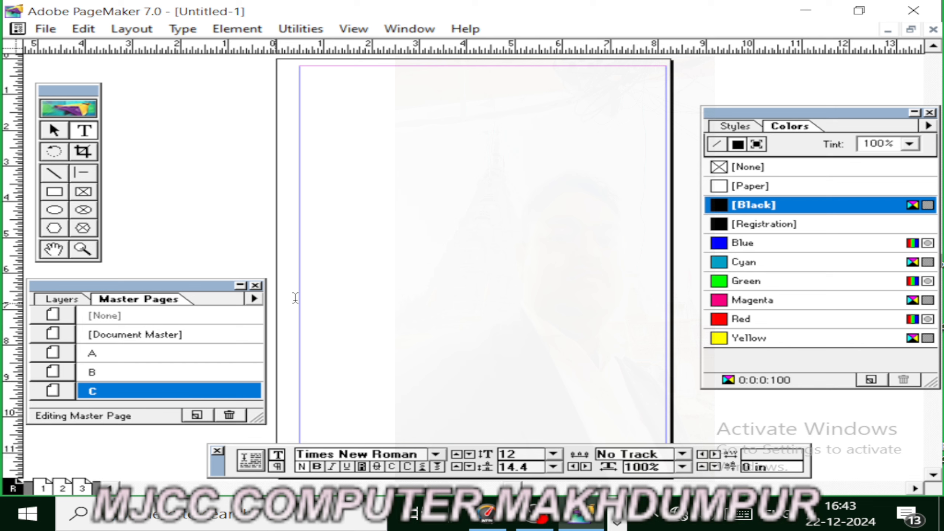
# - Write the numbers 41 to 60 on separate lines in the left margin of master page C in 30-point Times New Roman
pyautogui.click(75, 131)
pyautogui.click(554, 454)
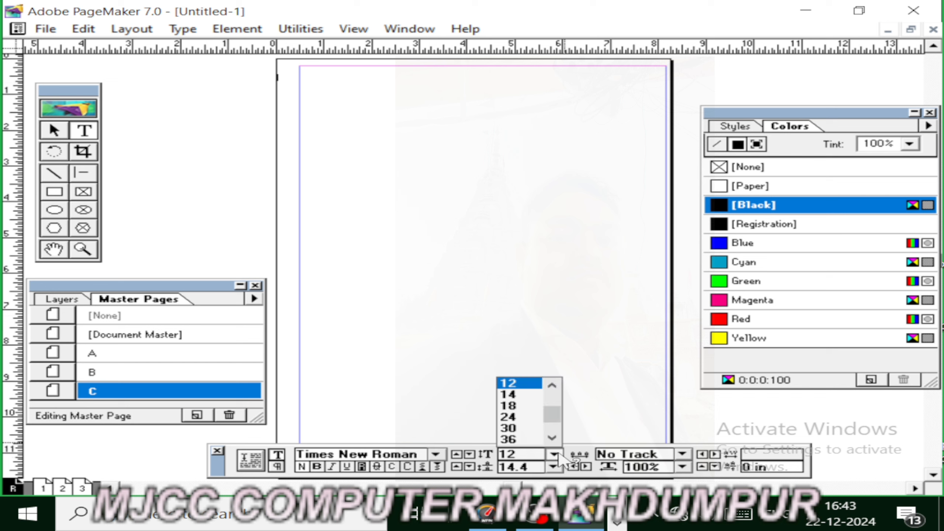
pyautogui.click(516, 428)
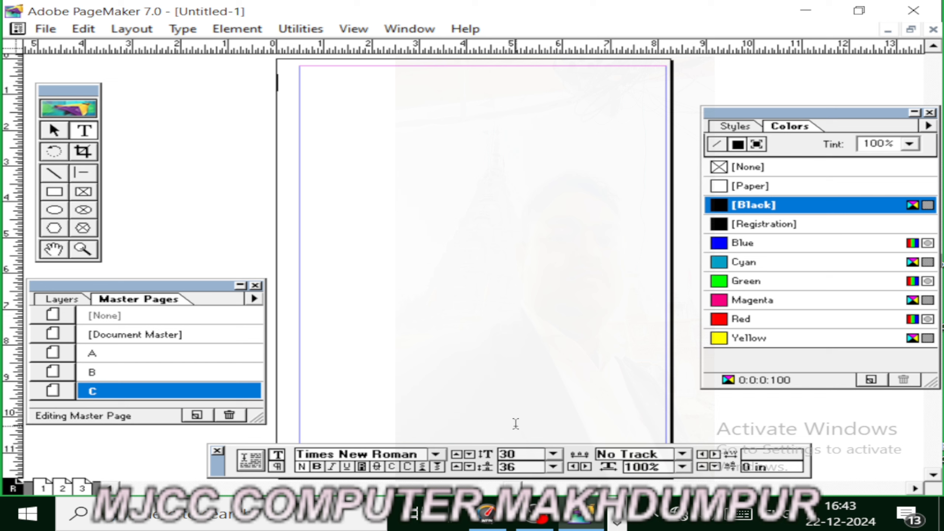
pyautogui.click(277, 81)
pyautogui.write('41')
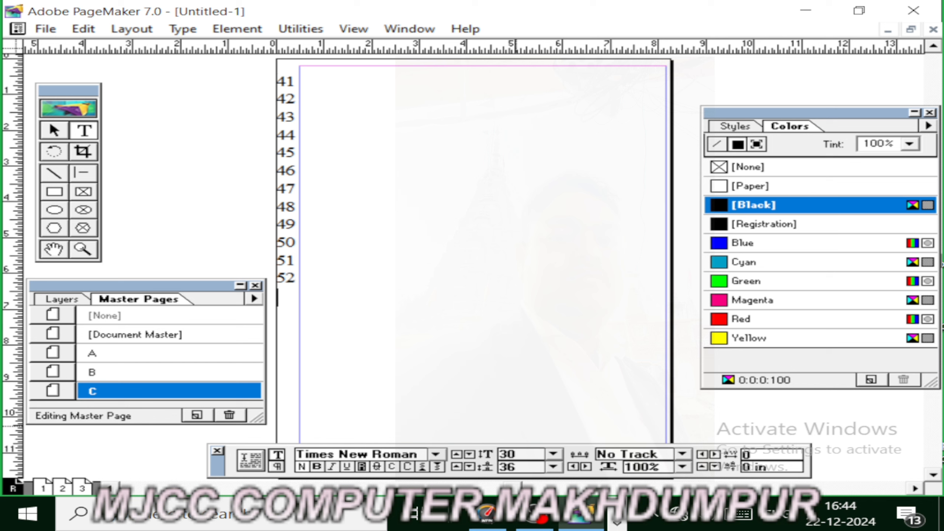
pyautogui.write('53')
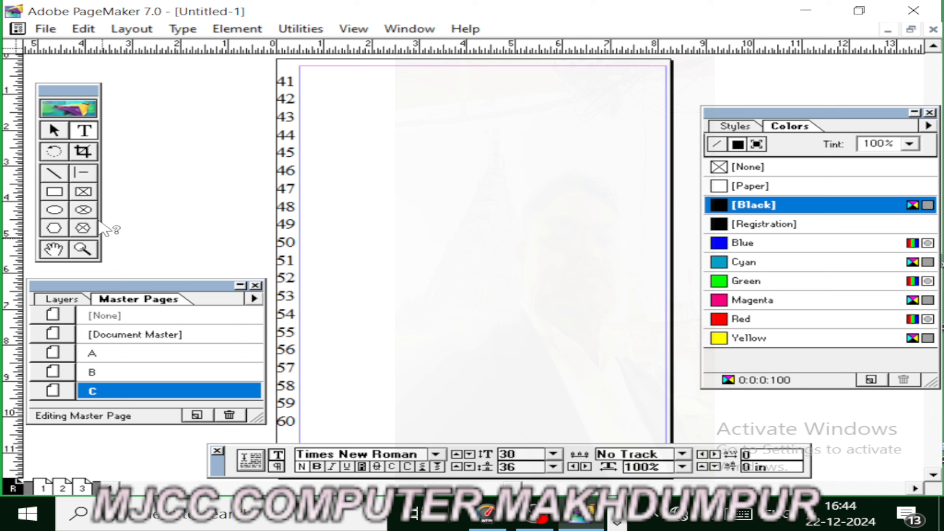
# - Nudge the 41–60 number block on master page C slightly to the right within the left margin
pyautogui.click(54, 130)
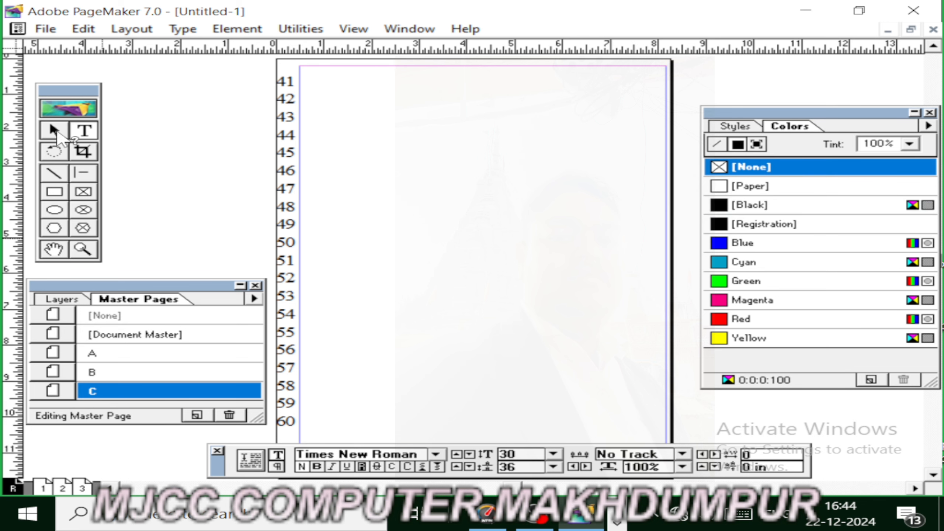
pyautogui.click(291, 180)
pyautogui.press('Right')
pyautogui.press('Right')
pyautogui.press('Right')
pyautogui.press('Right')
pyautogui.press('Right')
pyautogui.press('Right')
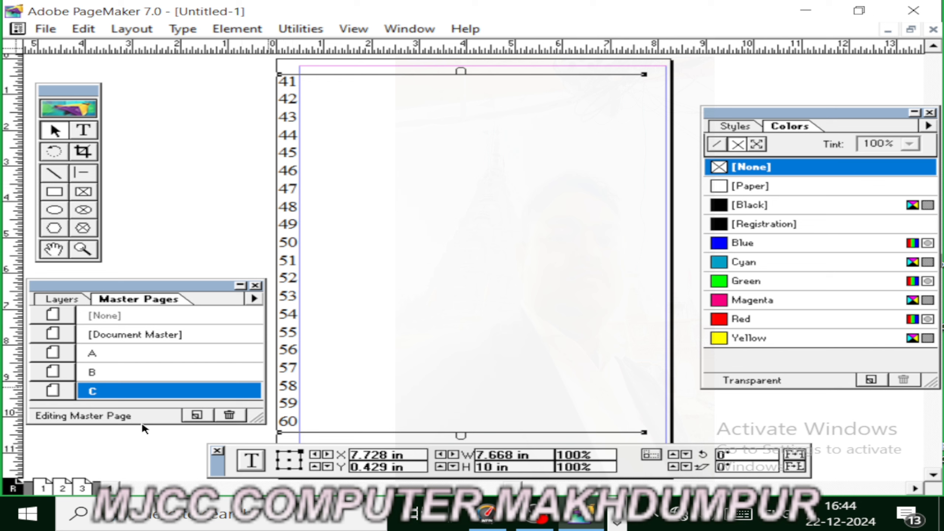
# - Compare master pages B and C, and apply master page C to page 3
pyautogui.click(125, 375)
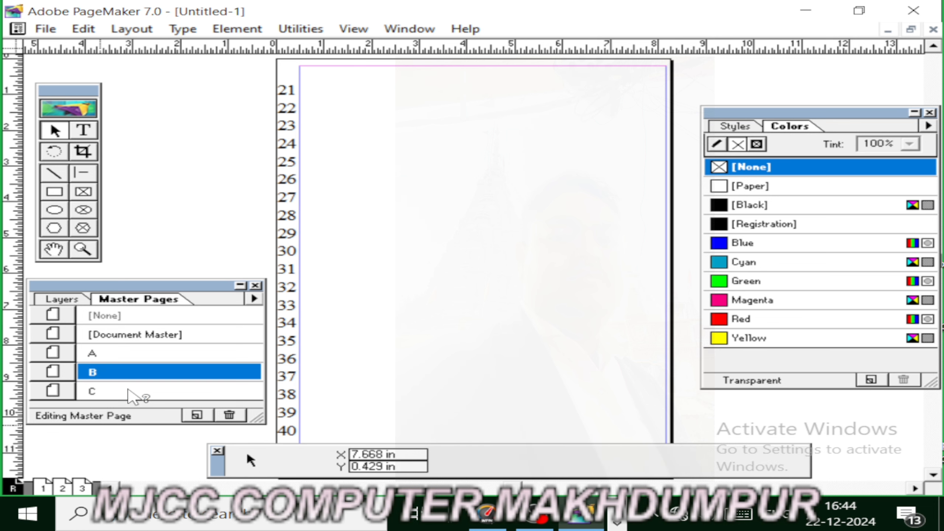
pyautogui.click(127, 391)
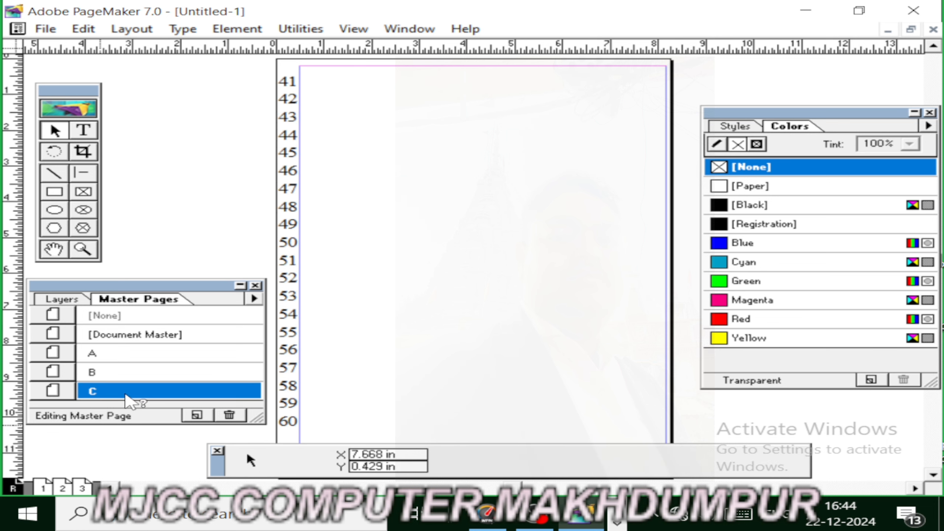
pyautogui.click(83, 487)
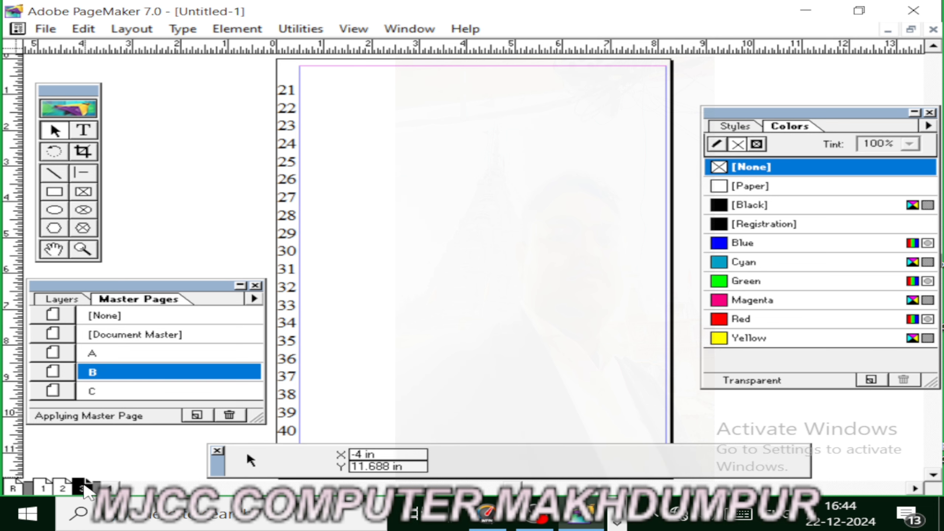
pyautogui.click(128, 392)
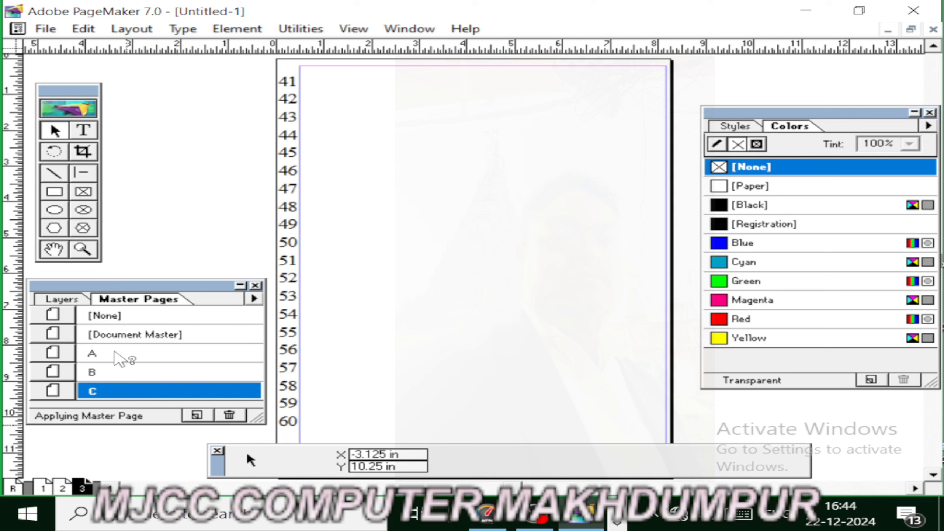
# - Try master pages A, B, C and again A on page 3 to show how its margin numbering switches
pyautogui.click(114, 354)
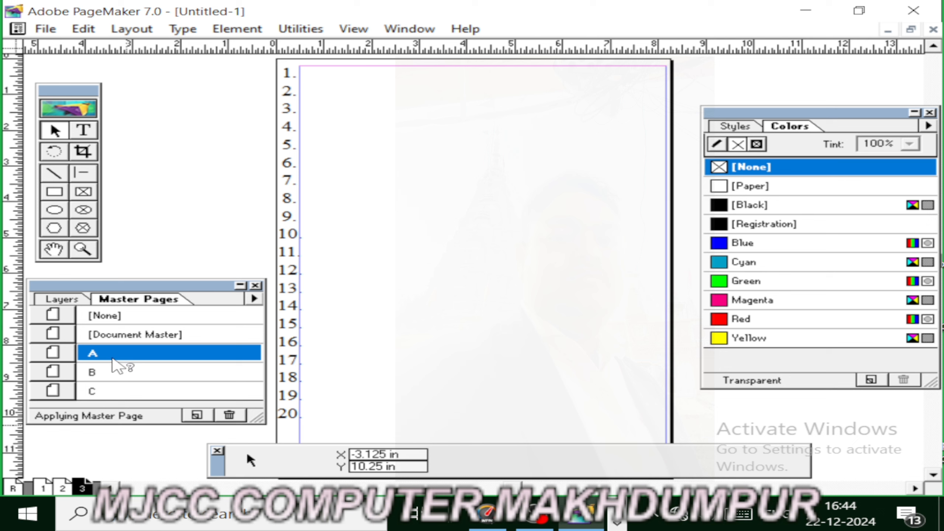
pyautogui.click(107, 376)
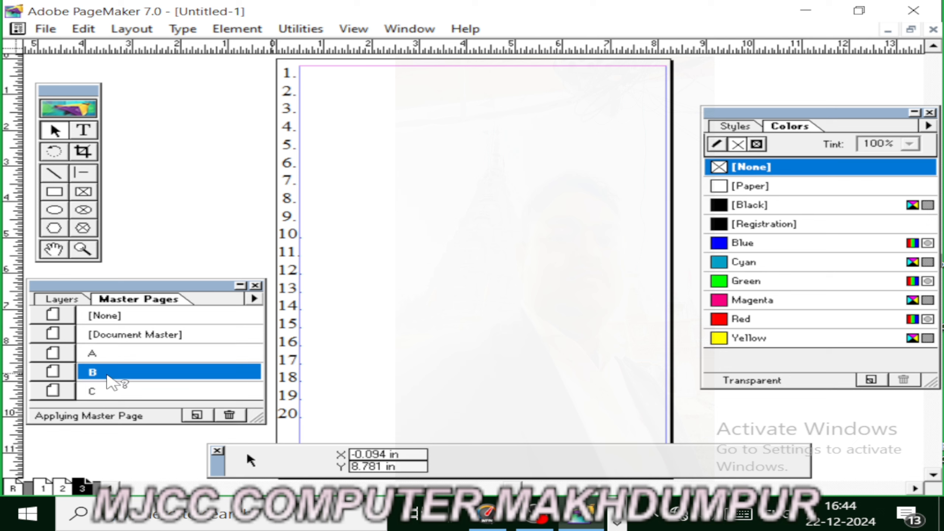
pyautogui.click(146, 394)
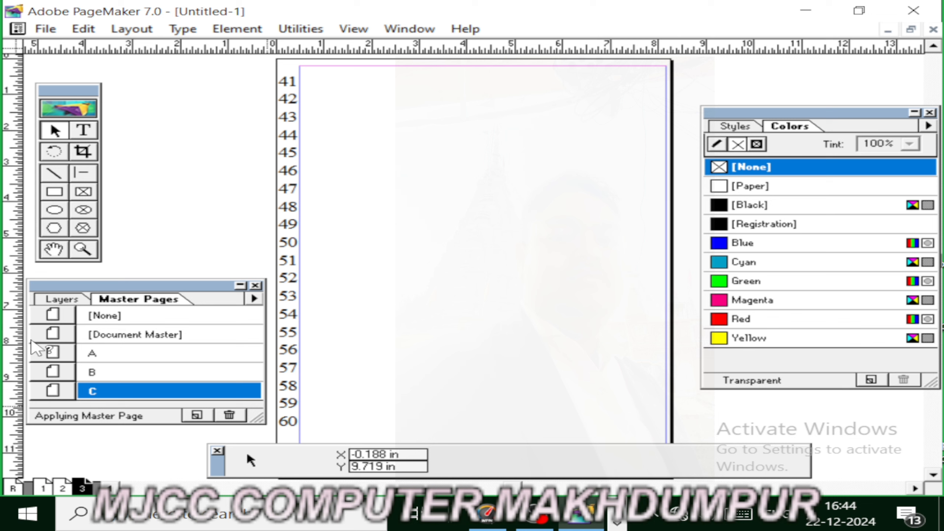
pyautogui.click(113, 357)
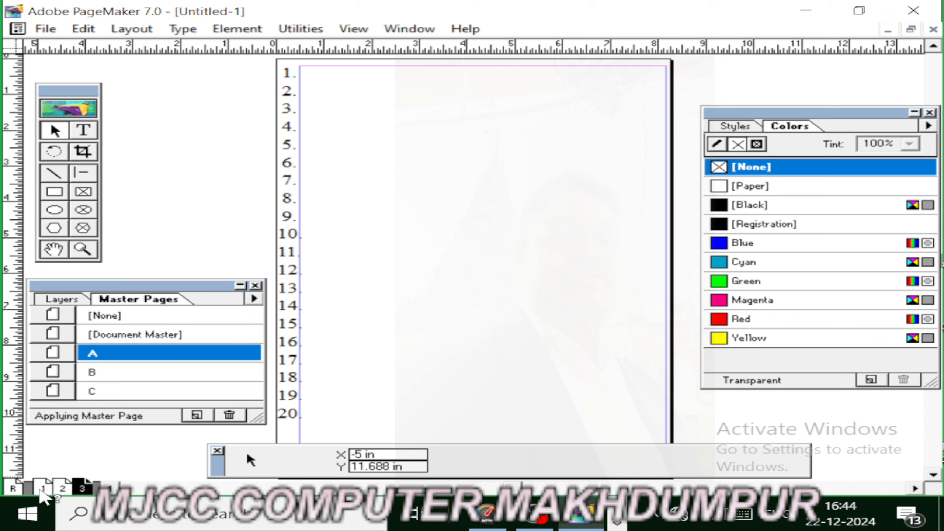
# - Check page 1, keep master page B on page 2, and apply master page C to page 3
pyautogui.click(42, 489)
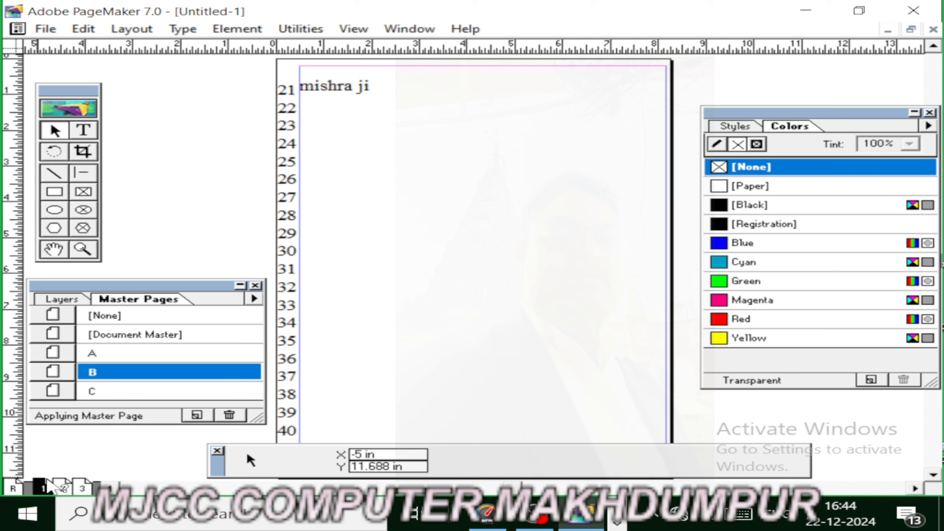
pyautogui.click(62, 488)
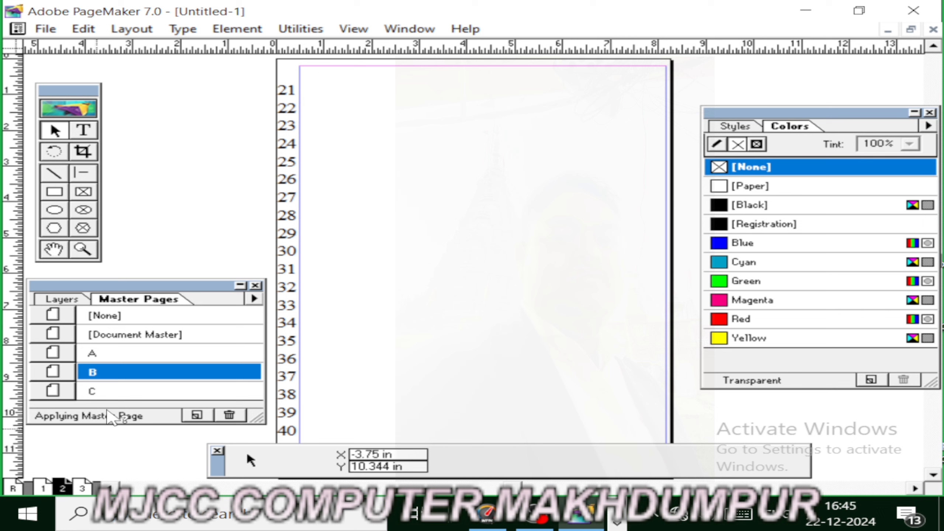
pyautogui.click(124, 379)
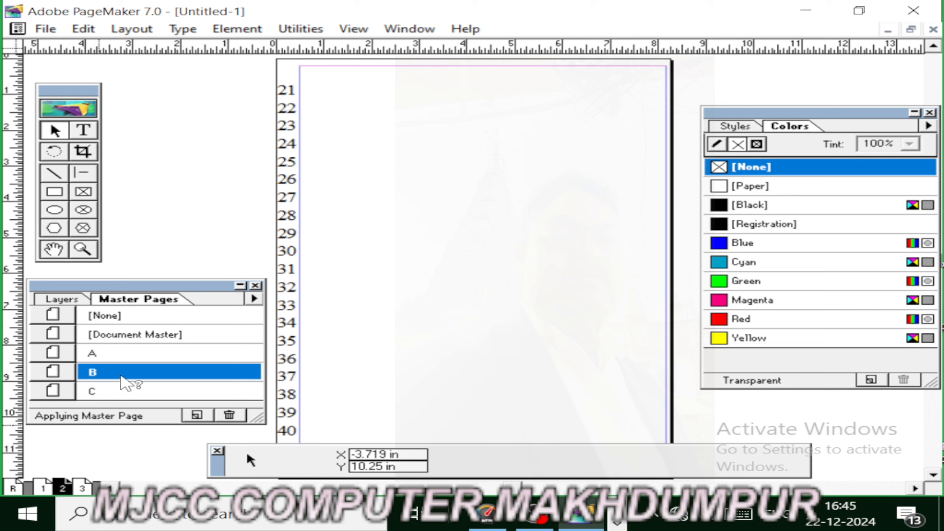
pyautogui.click(82, 489)
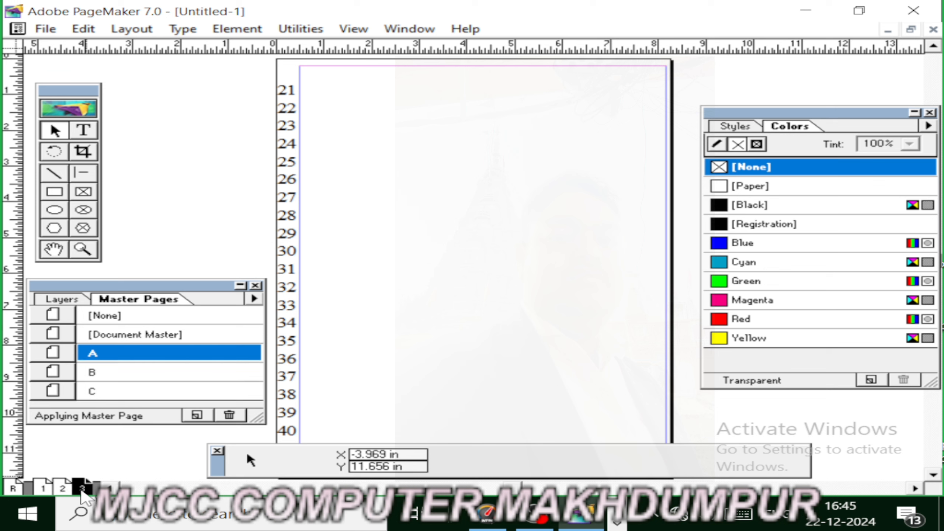
pyautogui.click(121, 392)
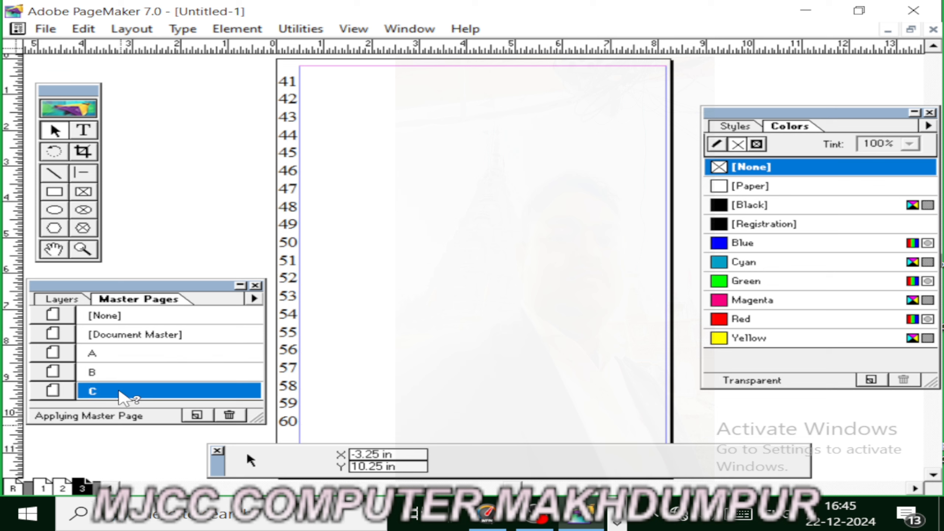
# - Apply master page A to page 1 and go to page 2
pyautogui.click(42, 488)
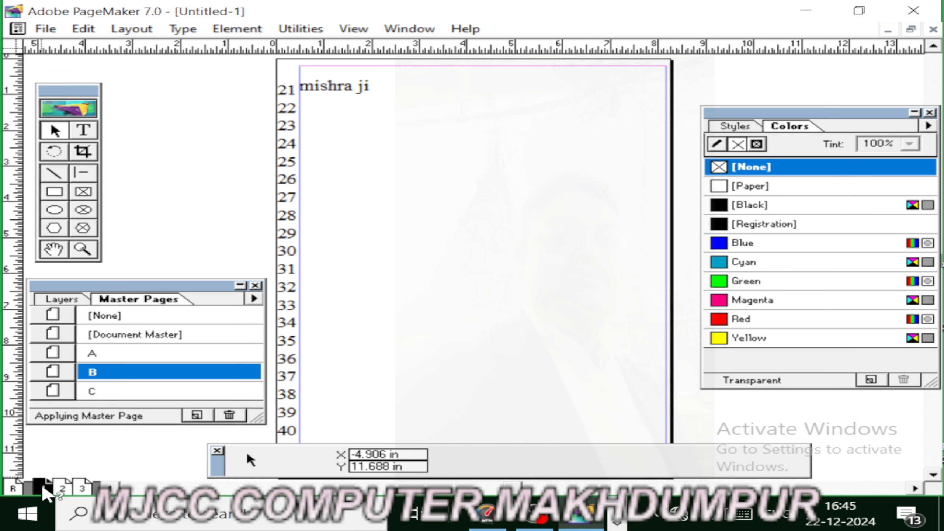
pyautogui.click(108, 357)
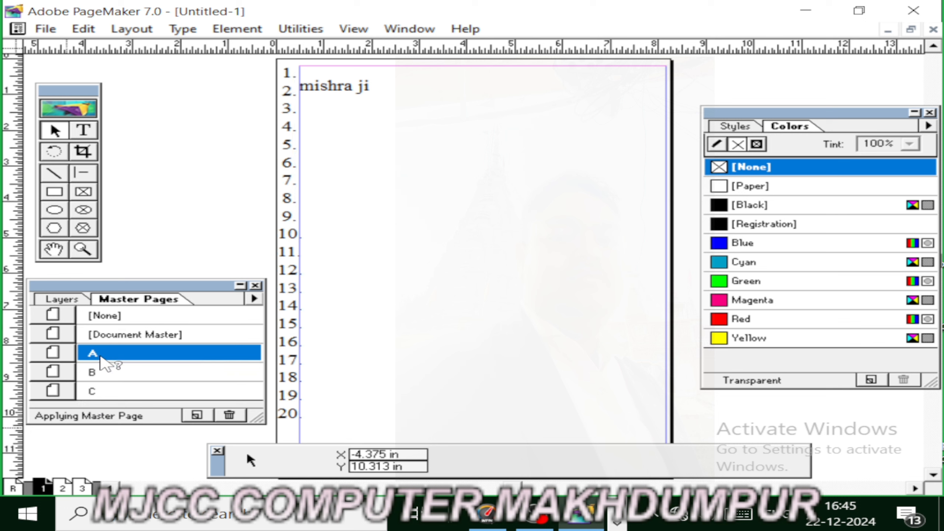
pyautogui.click(62, 488)
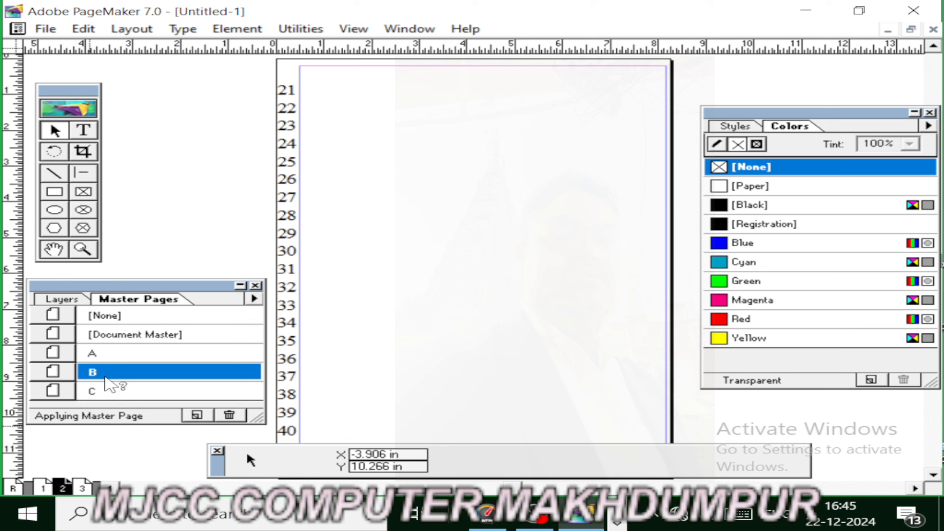
# - Try master page A on page 2, reapply master page B there, and check page 3
pyautogui.click(109, 358)
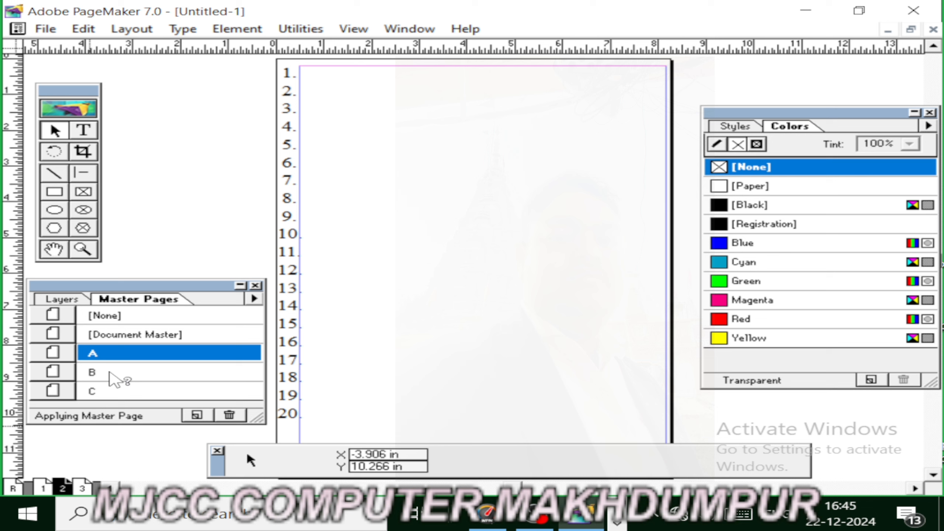
pyautogui.click(110, 373)
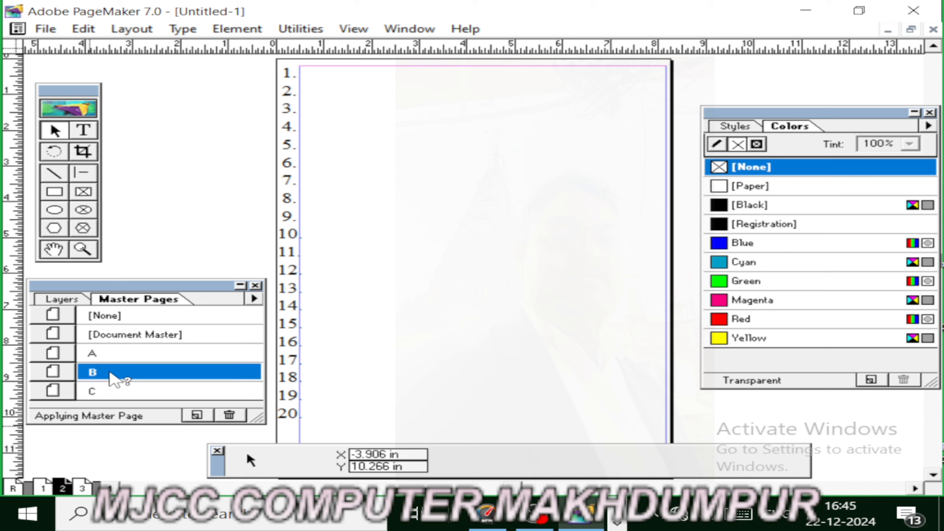
pyautogui.click(83, 489)
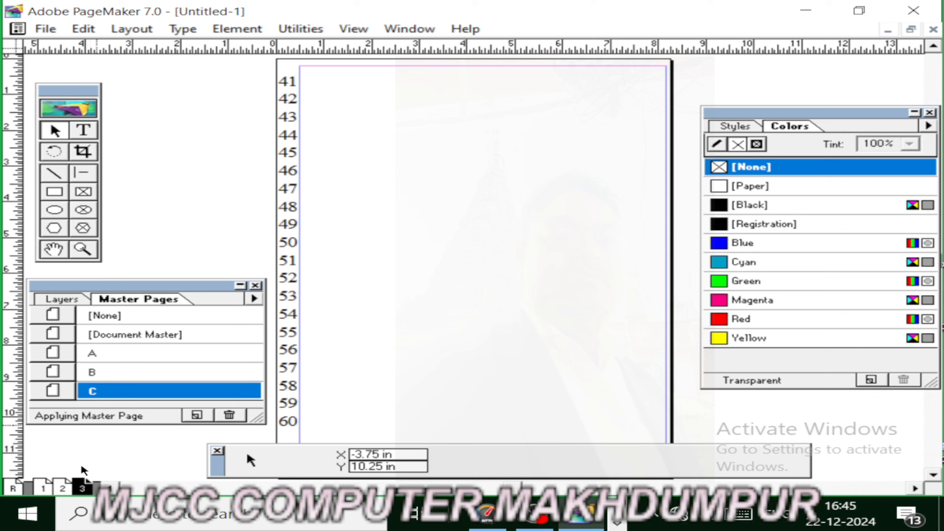
# - Try master page B on page 1, reapply master page A there, and check page 2
pyautogui.click(46, 488)
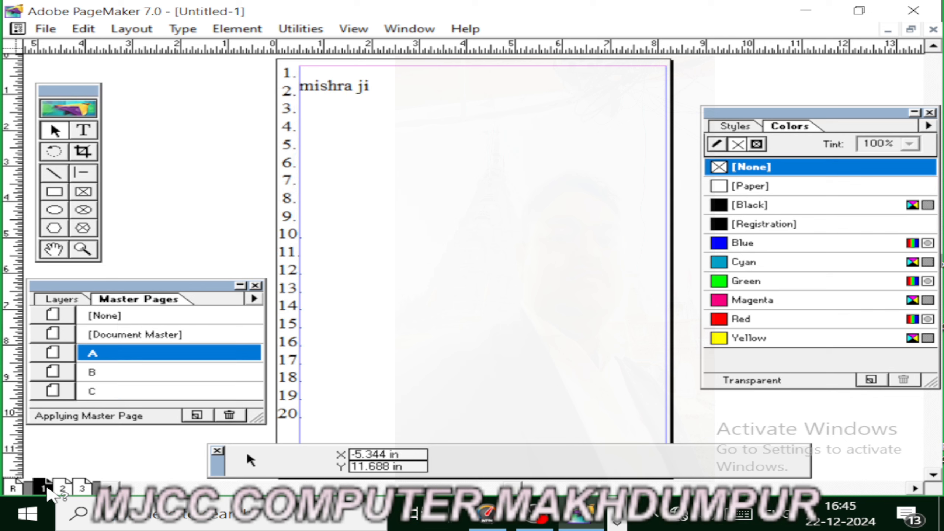
pyautogui.press('pagedown')
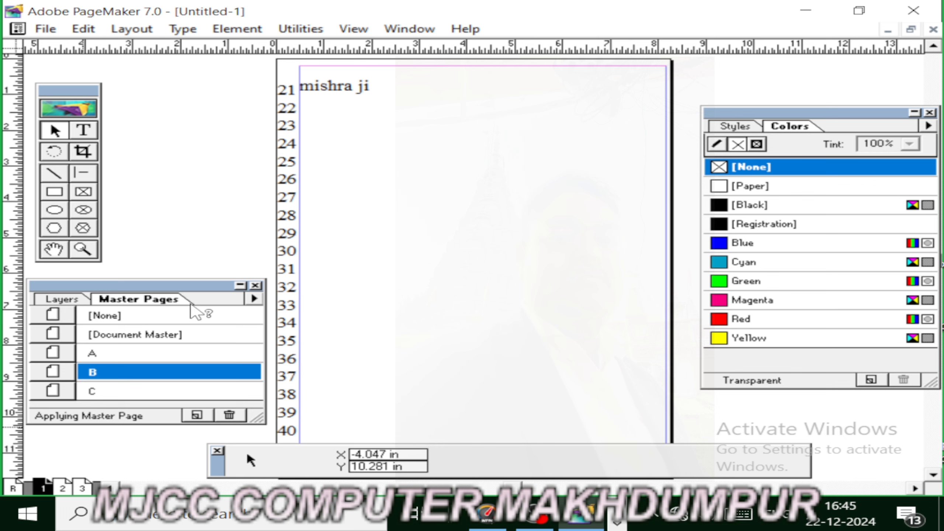
pyautogui.click(130, 354)
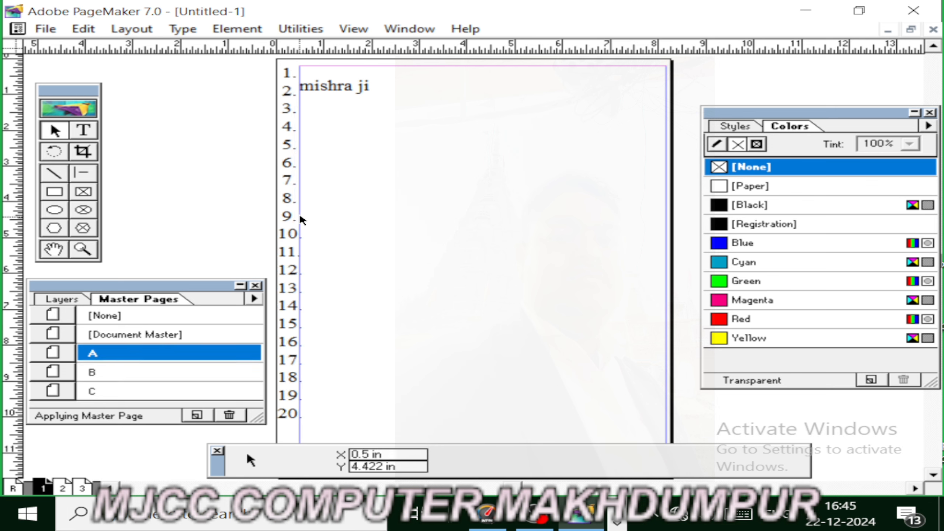
pyautogui.click(62, 489)
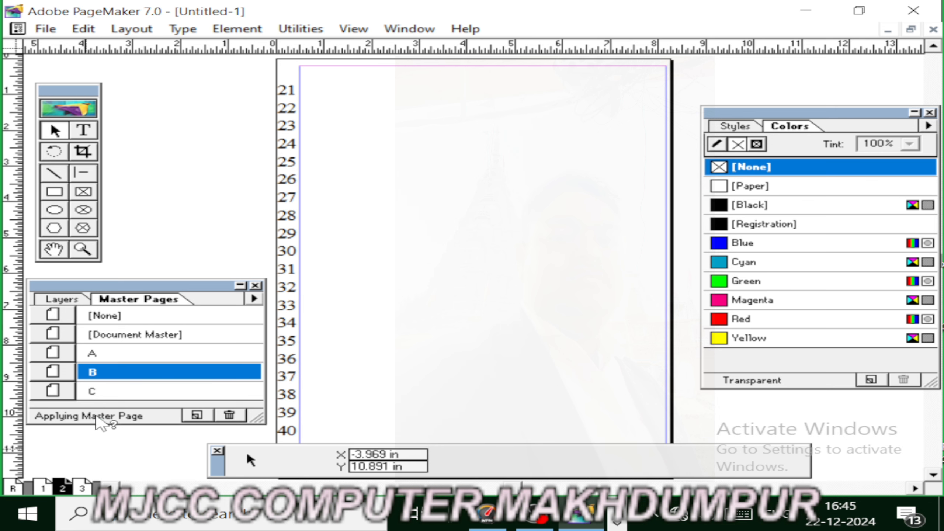
# - Insert one page after page 3 using master page C
pyautogui.click(84, 489)
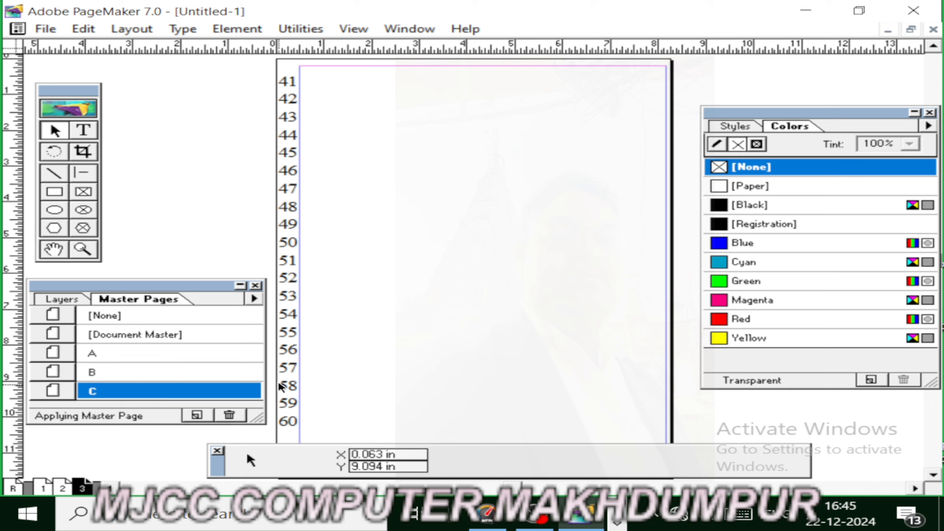
pyautogui.rightClick(83, 488)
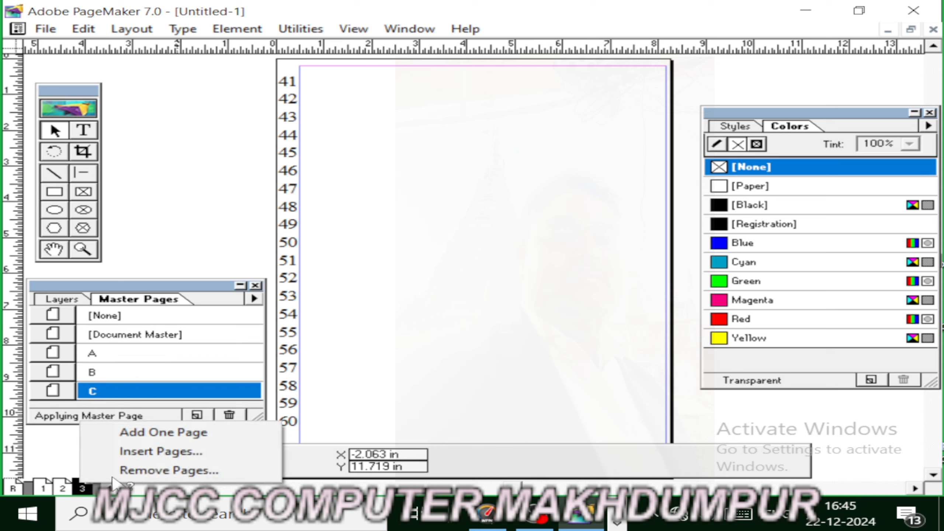
pyautogui.click(175, 449)
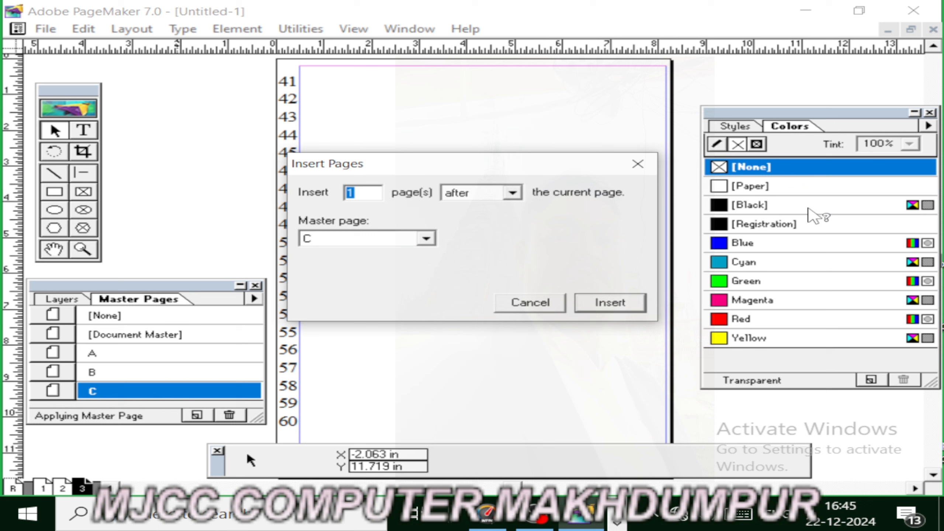
pyautogui.click(610, 302)
# - Create a one-page master page named D with margins of 0.5 in left, 0.1 in right, and 0.2 in top and bottom
pyautogui.click(253, 298)
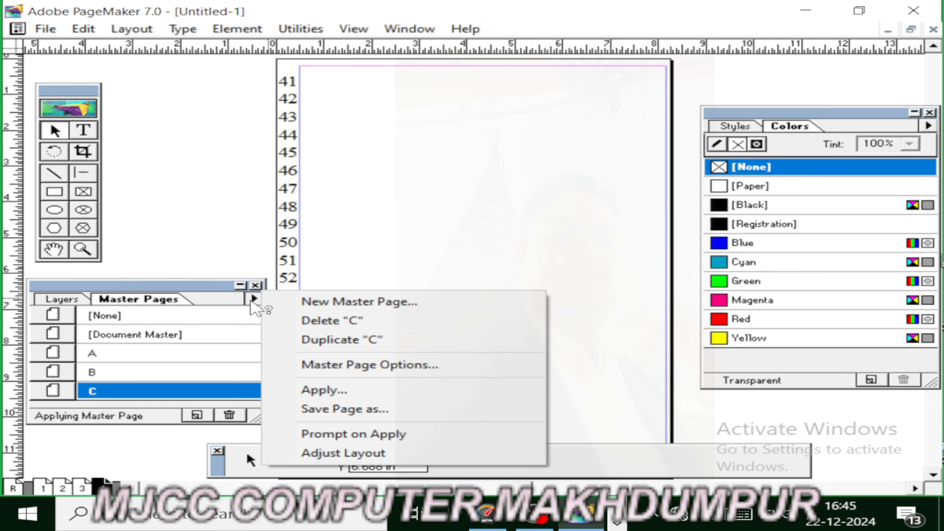
pyautogui.click(351, 302)
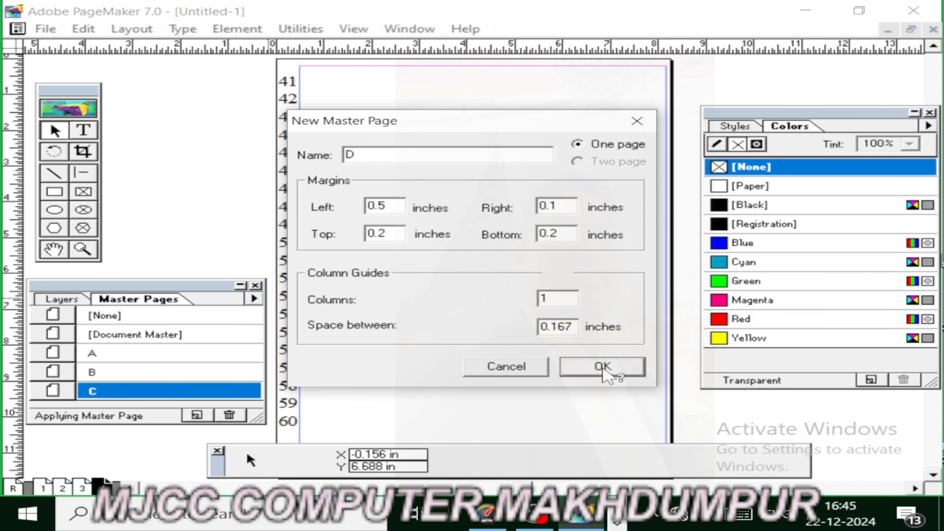
pyautogui.click(608, 368)
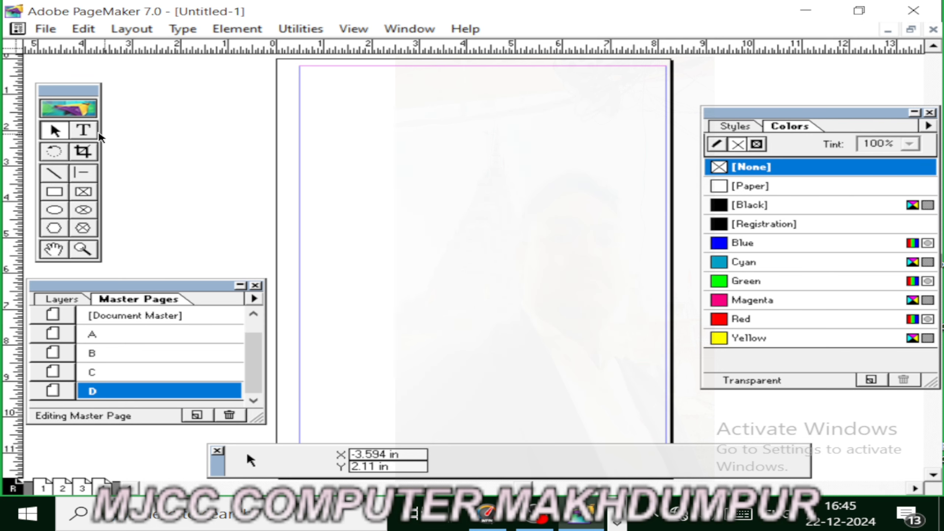
# - Enter the numbers 61 to 80 at 30 pt, one per line, down the left margin of master page D
pyautogui.click(84, 130)
pyautogui.click(281, 74)
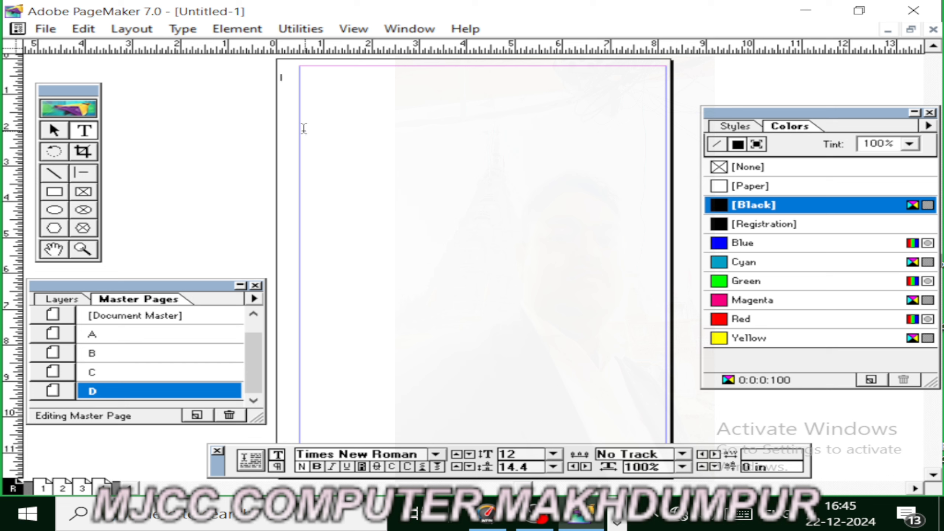
pyautogui.click(553, 454)
pyautogui.click(511, 428)
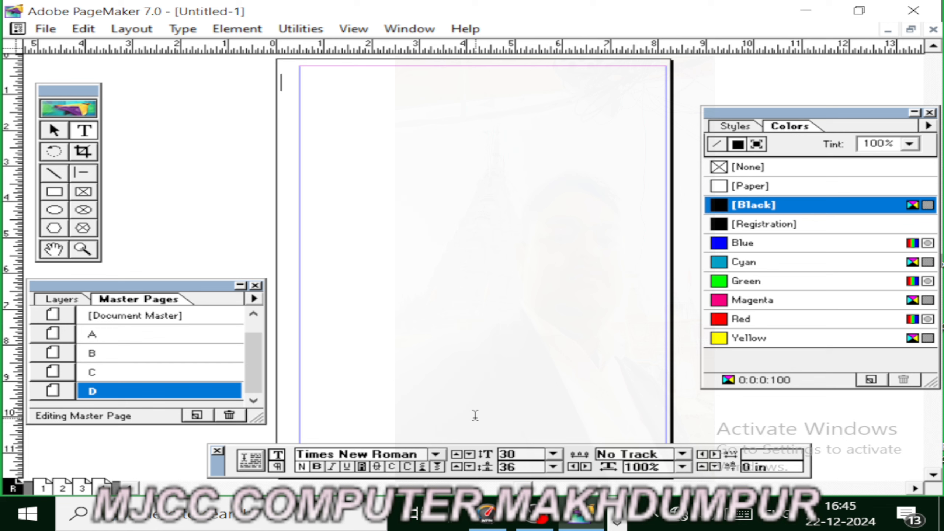
pyautogui.write('61')
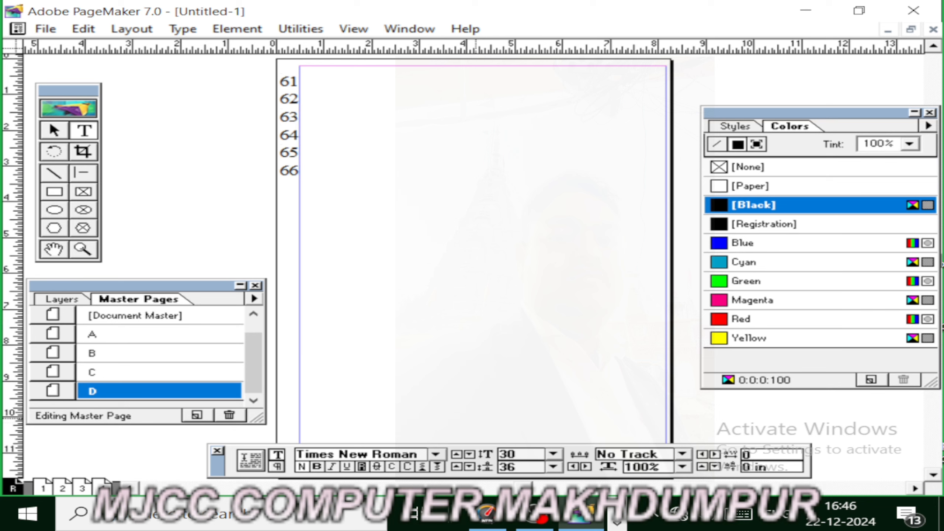
pyautogui.write('68')
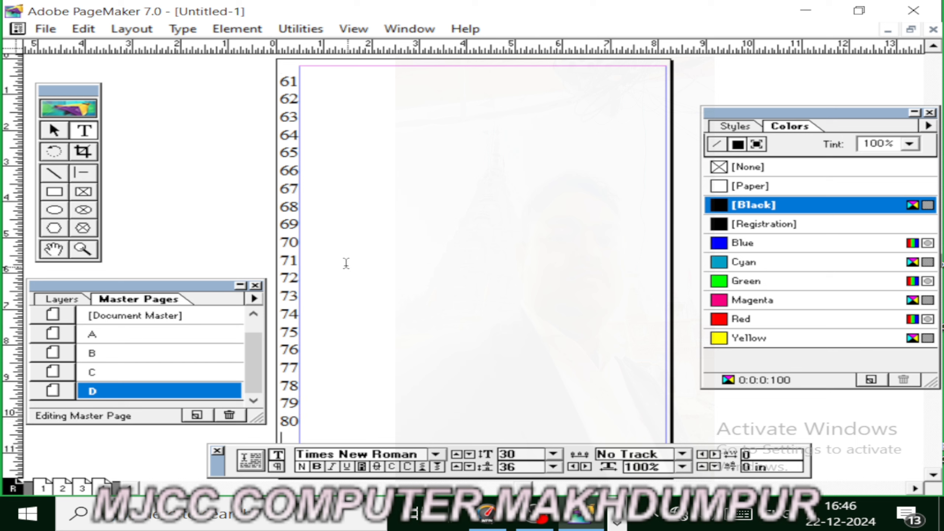
# - Nudge the number column on master page D slightly left within the margin
pyautogui.click(53, 131)
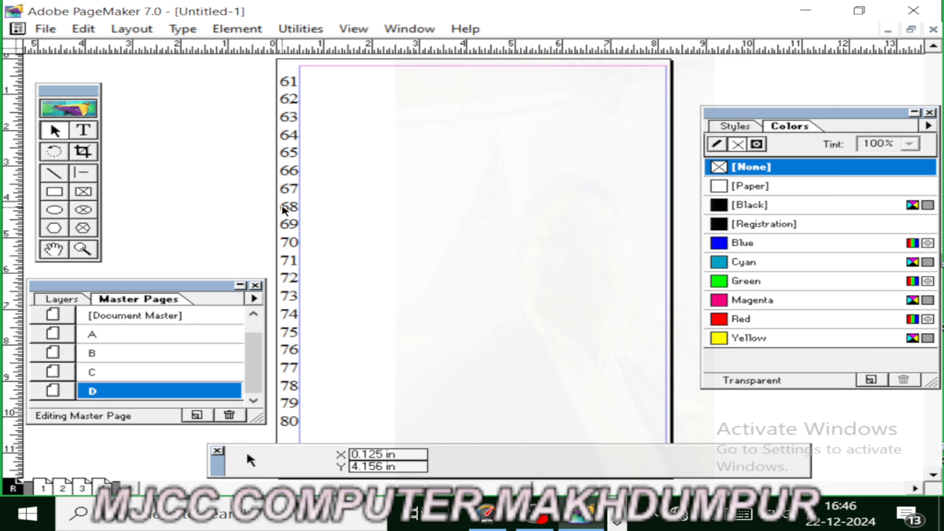
pyautogui.press('Left')
pyautogui.press('Left')
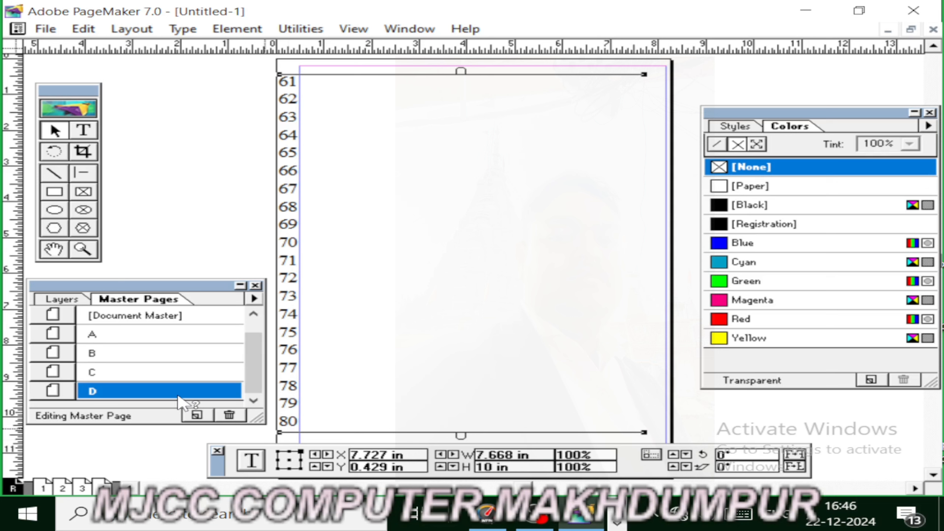
# - Compare master pages B, C and D, and apply master page D to page 4
pyautogui.click(119, 353)
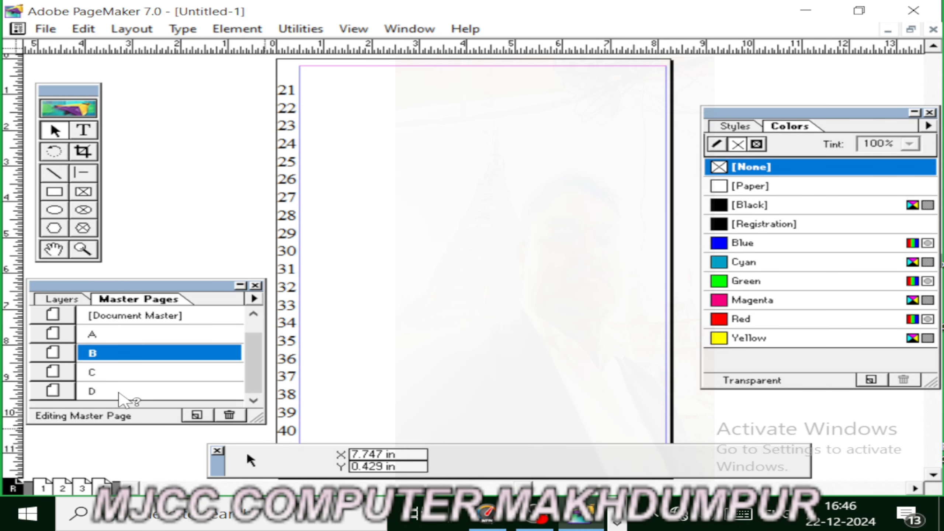
pyautogui.click(122, 396)
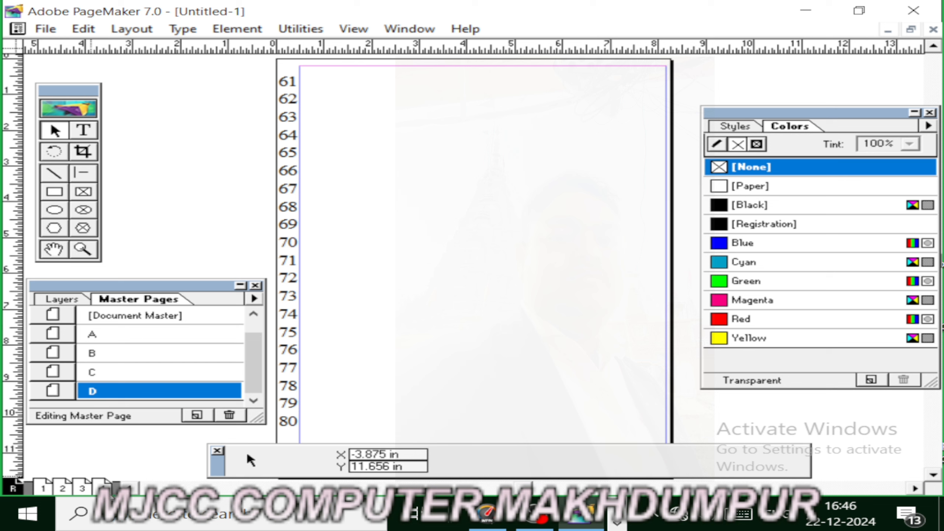
pyautogui.click(122, 371)
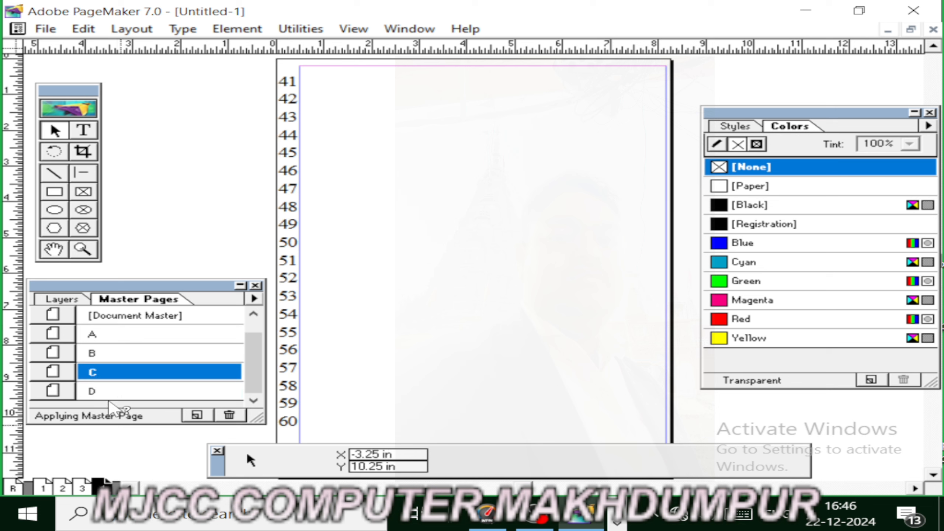
pyautogui.click(120, 393)
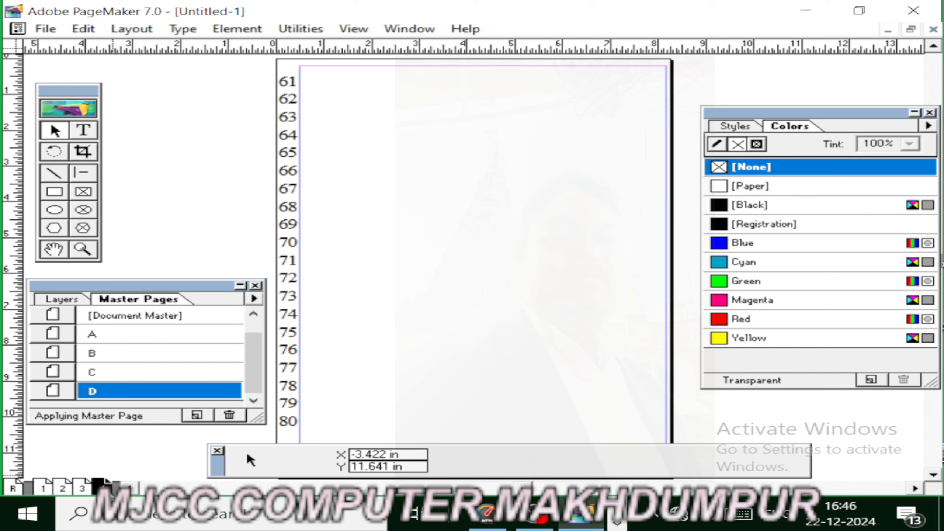
# - Review the margin numbering on pages 1 through 4 in order, and return to page 1
pyautogui.click(43, 488)
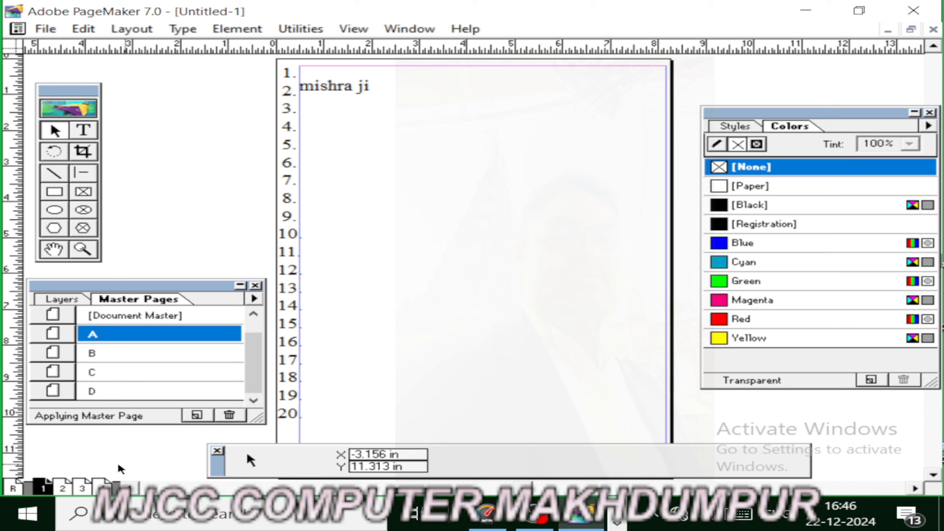
pyautogui.click(63, 489)
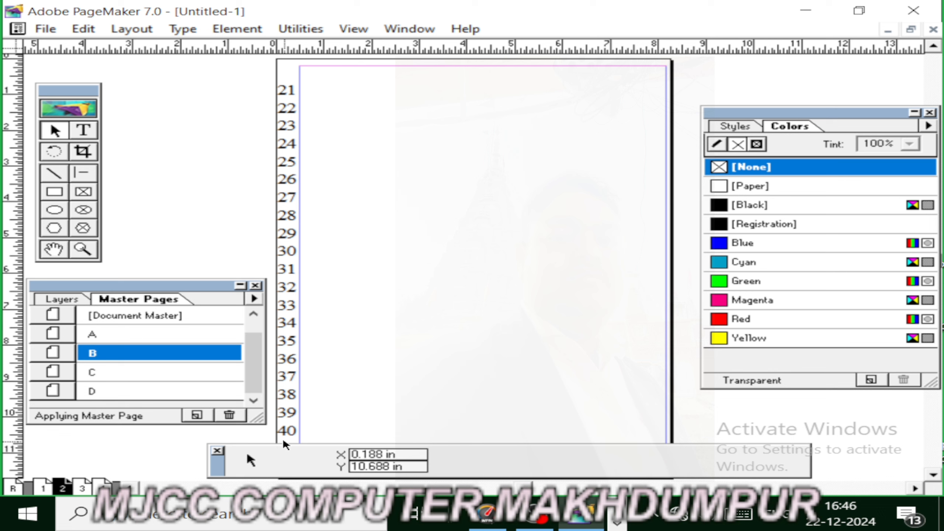
pyautogui.click(83, 489)
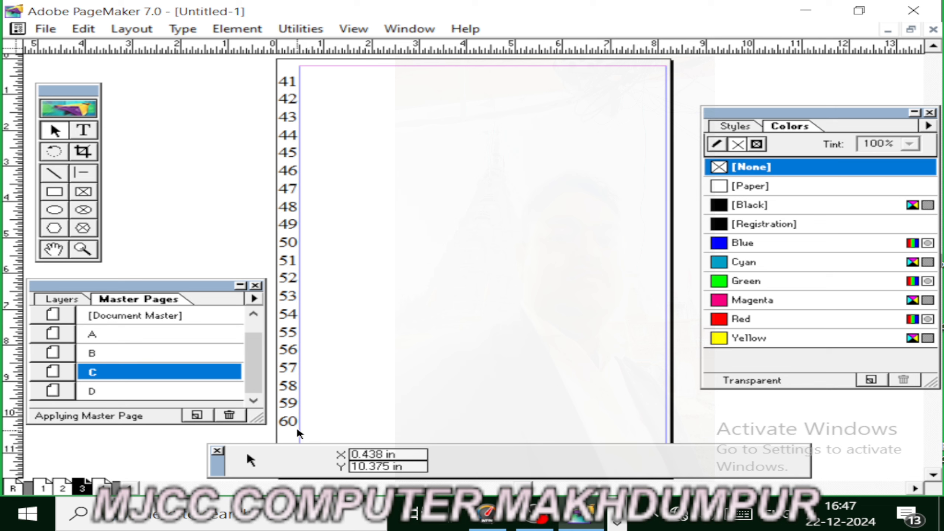
pyautogui.click(99, 488)
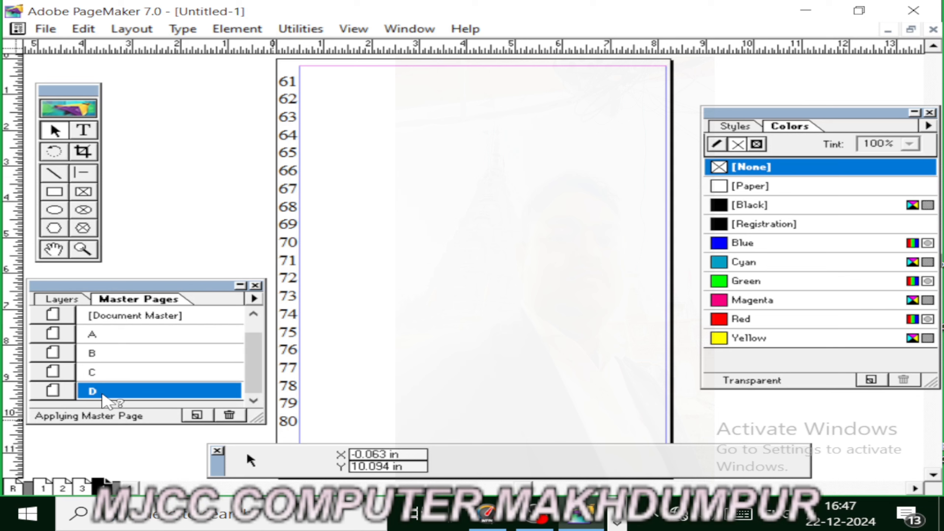
pyautogui.click(43, 489)
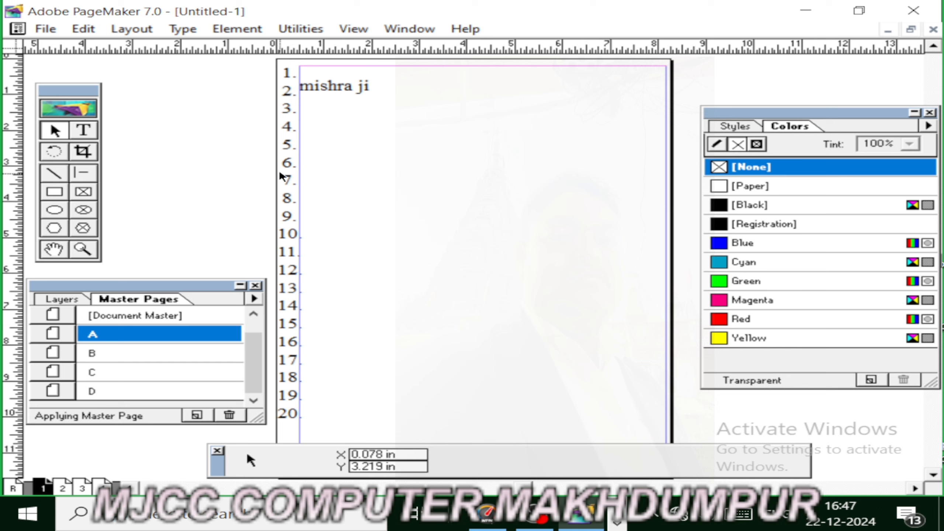
pyautogui.moveTo(190, 134); pyautogui.dragTo(428, 329)
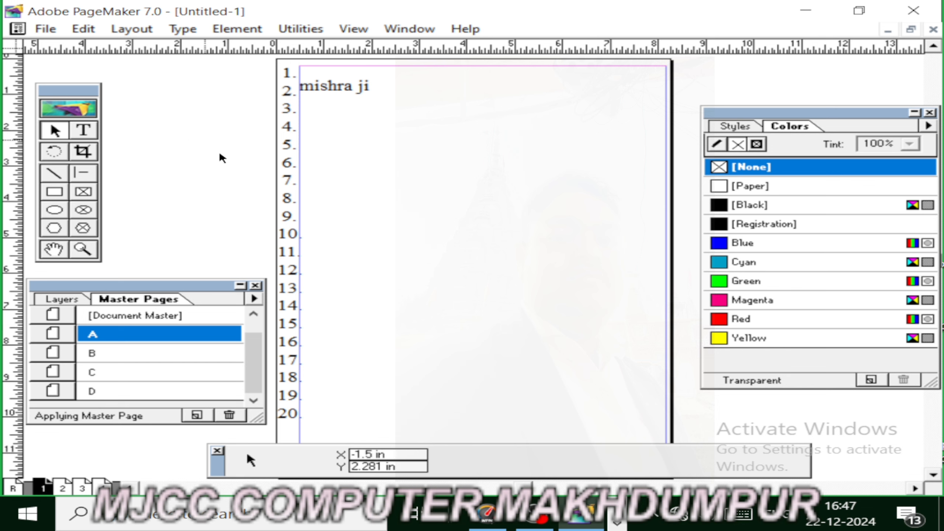
pyautogui.moveTo(171, 153); pyautogui.dragTo(322, 257)
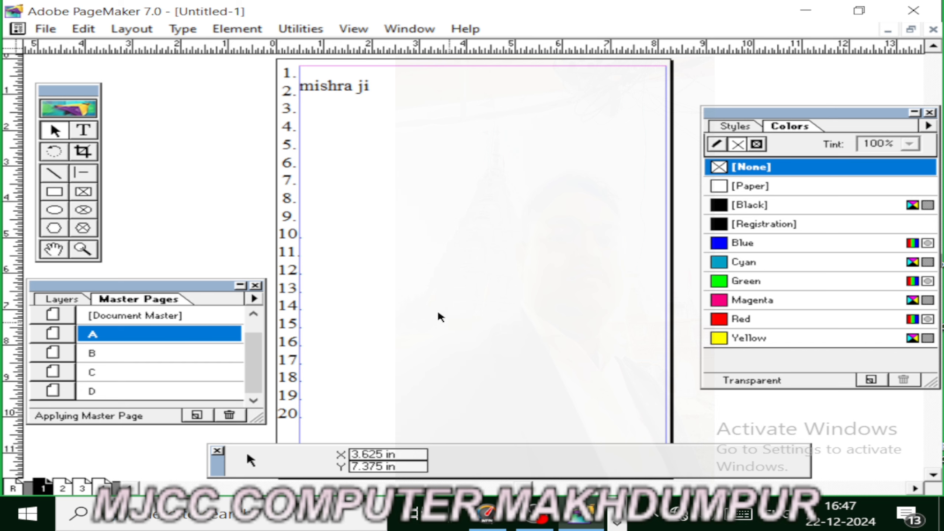
pyautogui.moveTo(224, 147); pyautogui.dragTo(359, 249)
pyautogui.moveTo(244, 169); pyautogui.dragTo(333, 257)
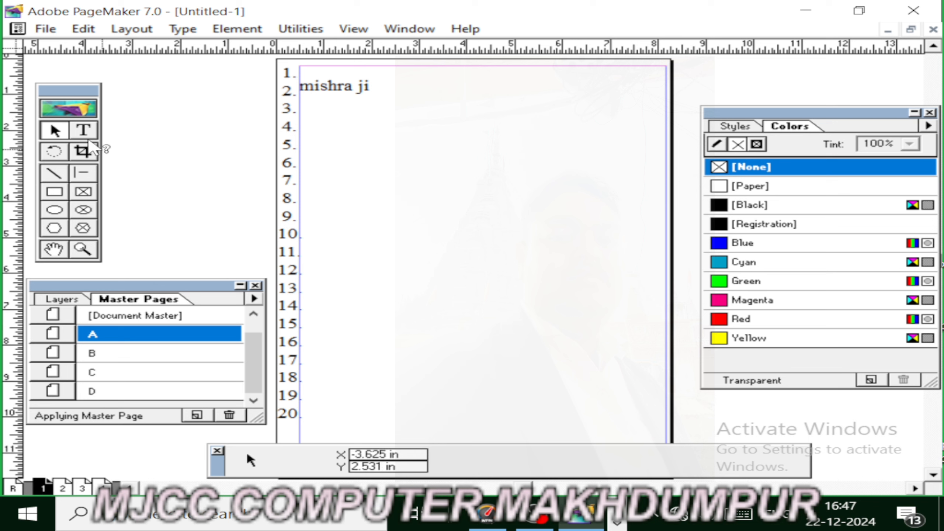
# - Delete the sample name text from the first lines of page 1
pyautogui.click(82, 130)
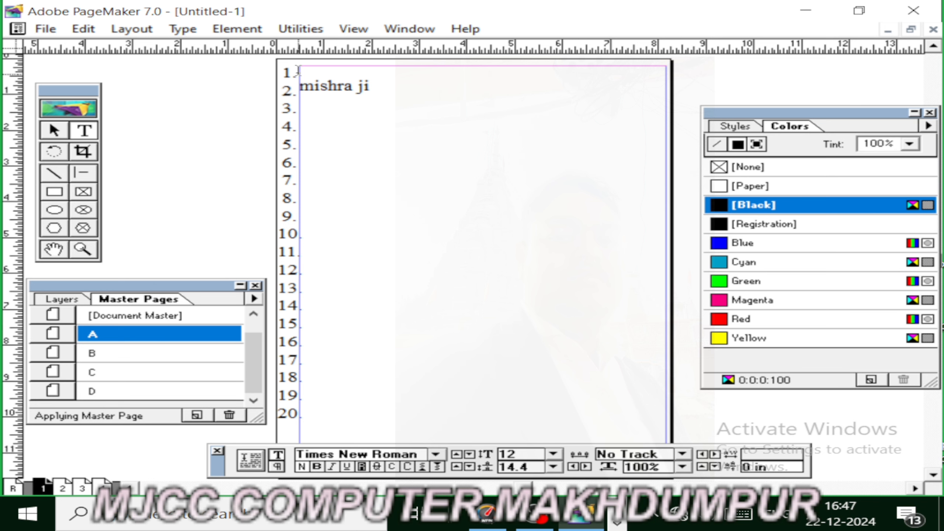
pyautogui.click(301, 72)
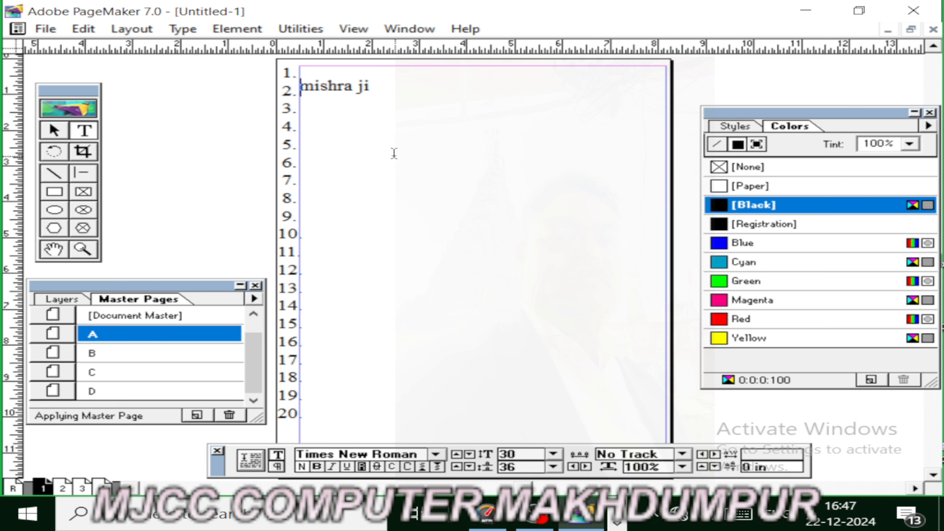
pyautogui.click(302, 72)
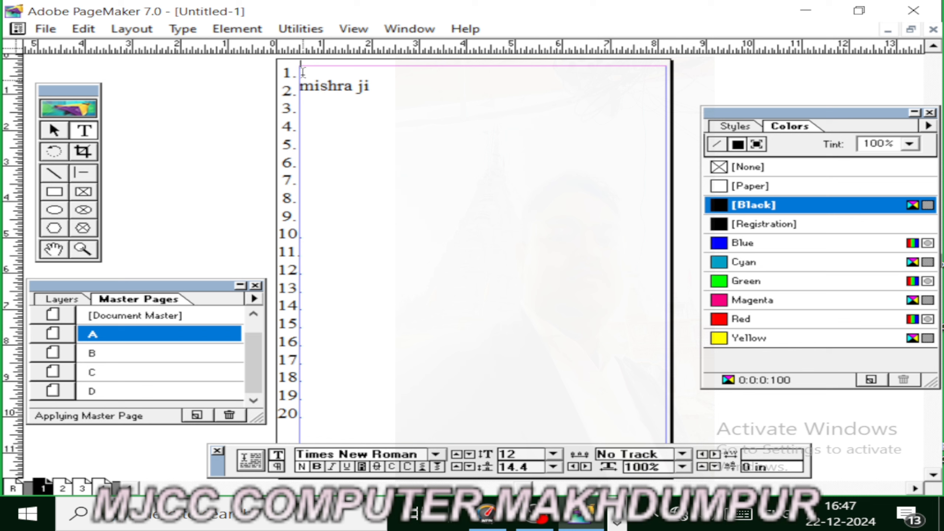
pyautogui.click(552, 454)
pyautogui.click(514, 424)
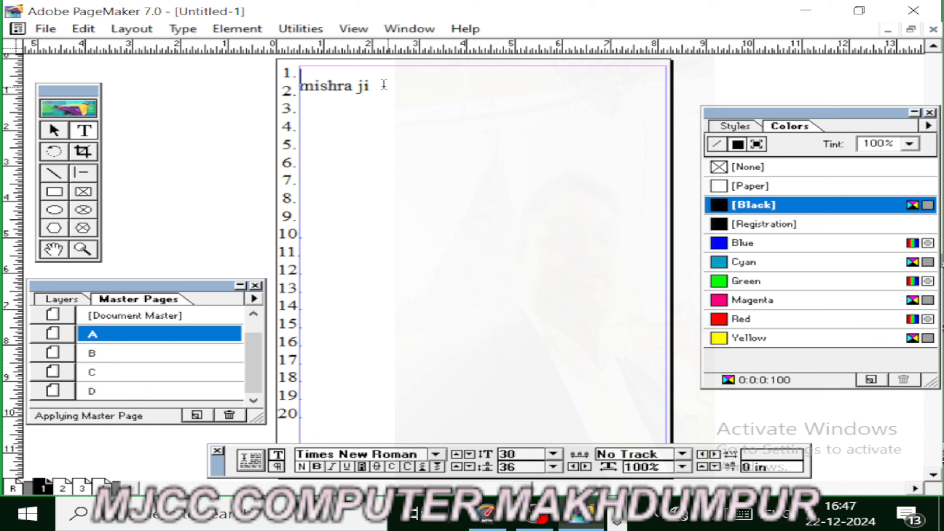
pyautogui.moveTo(376, 86); pyautogui.dragTo(302, 88)
pyautogui.press('BackSpace')
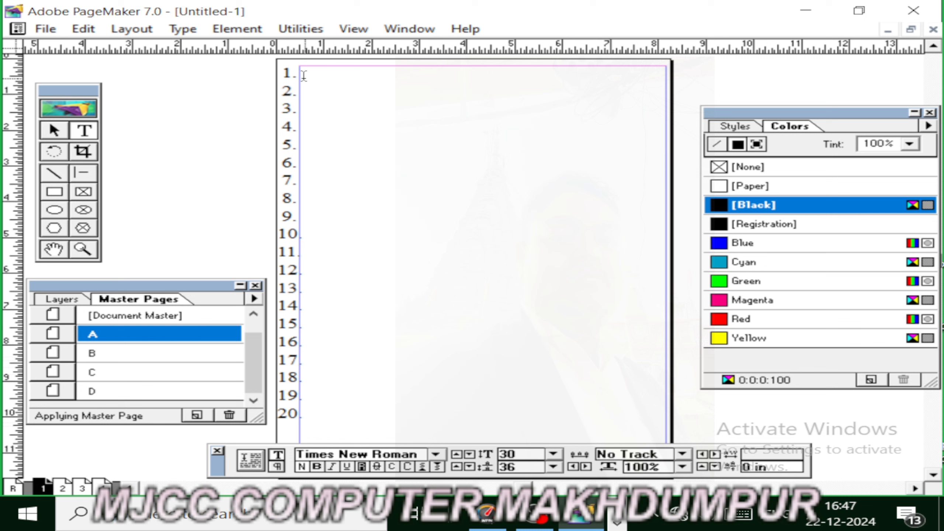
pyautogui.click(306, 74)
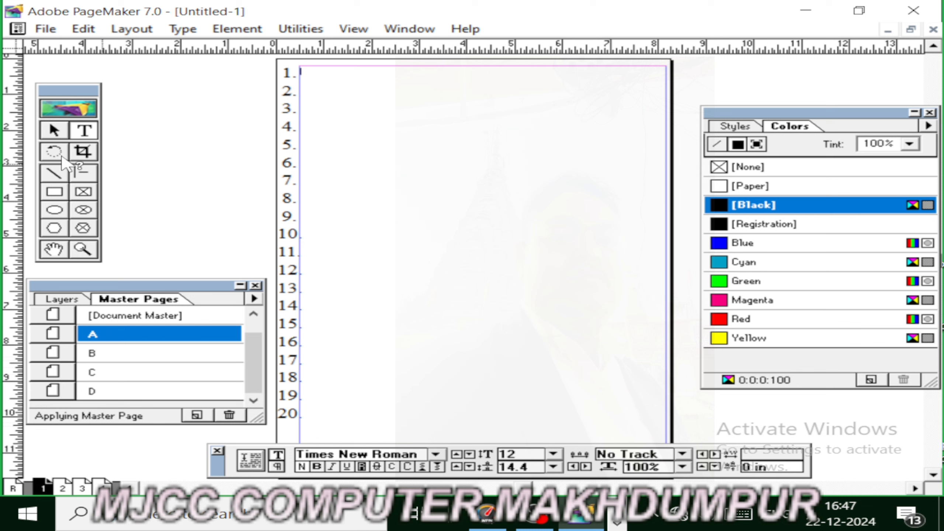
# - Draw a rectangular text frame about 6.36 by 9.05 in on page 1 and set the text size to 24 pt
pyautogui.click(83, 192)
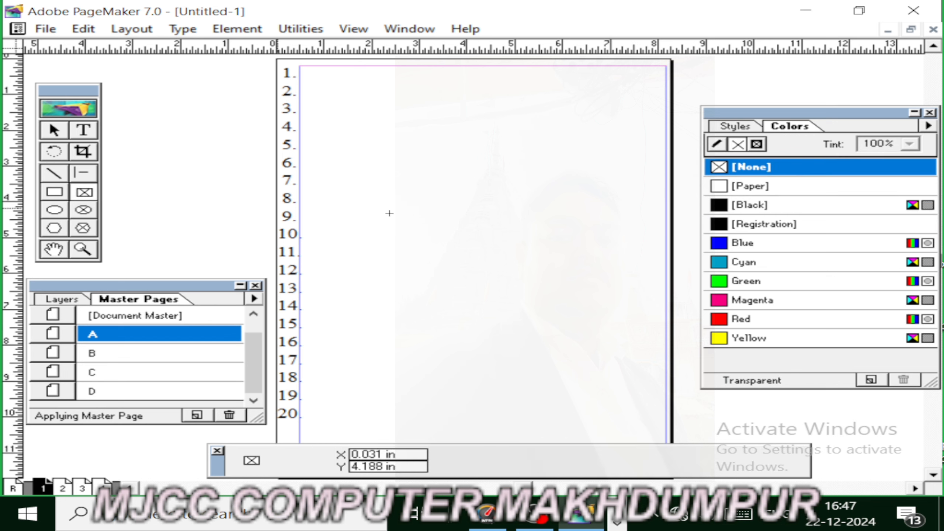
pyautogui.moveTo(331, 101); pyautogui.dragTo(634, 423)
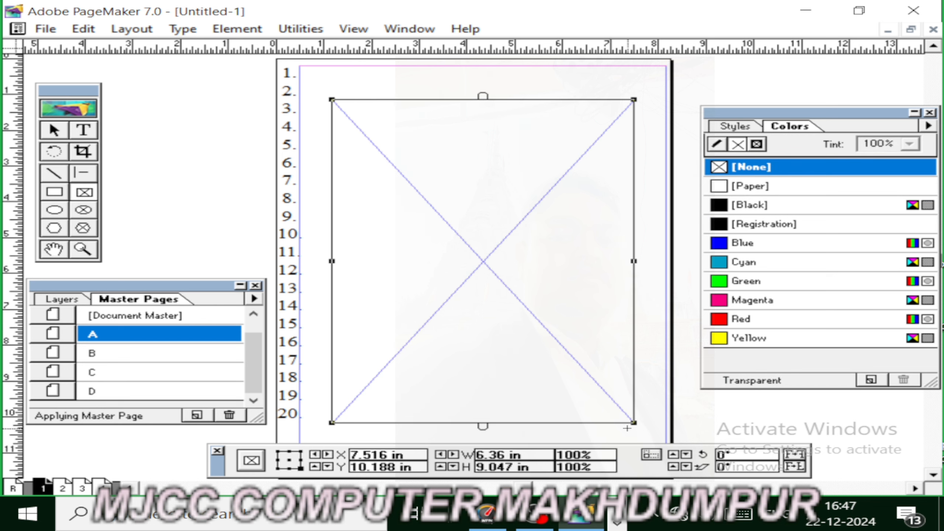
pyautogui.click(84, 130)
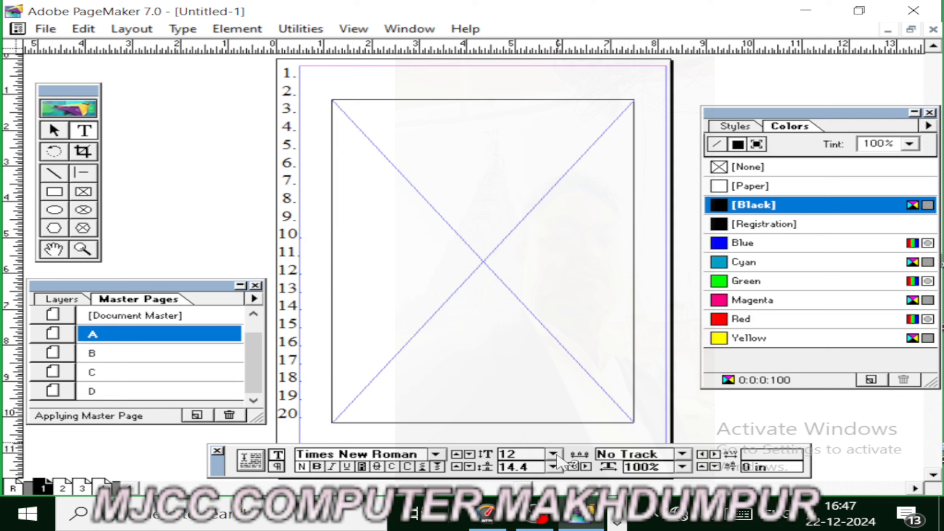
pyautogui.click(553, 454)
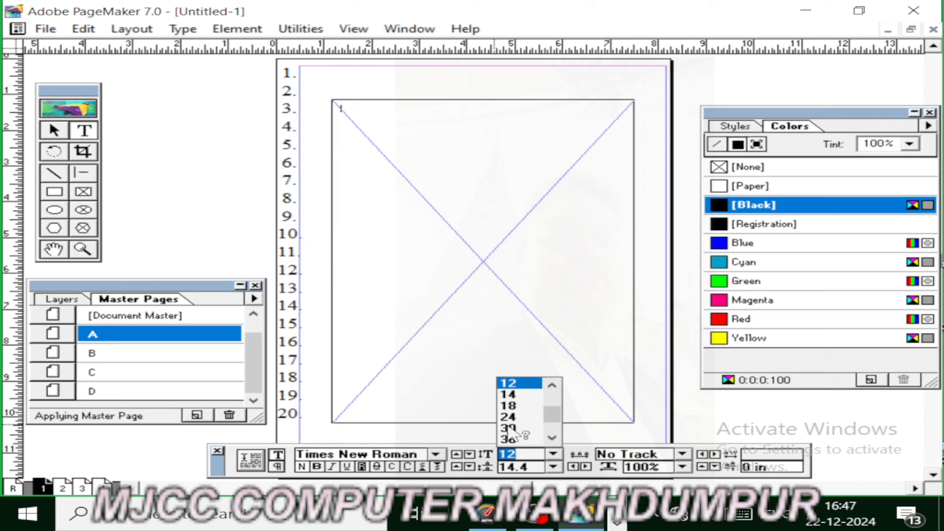
pyautogui.click(509, 416)
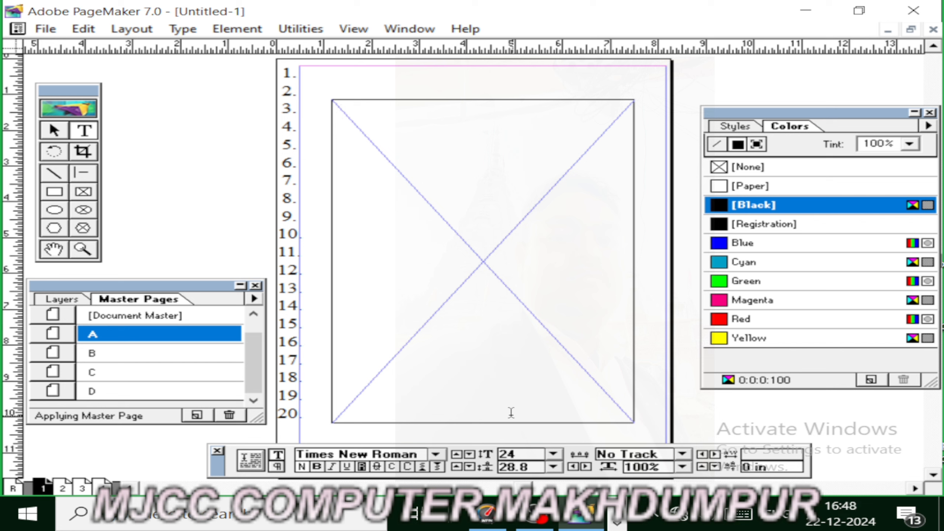
# - Enter "computer is an electronic device. Which accept input data and process it and give output result." in the frame
pyautogui.click(511, 413)
pyautogui.write('computer ')
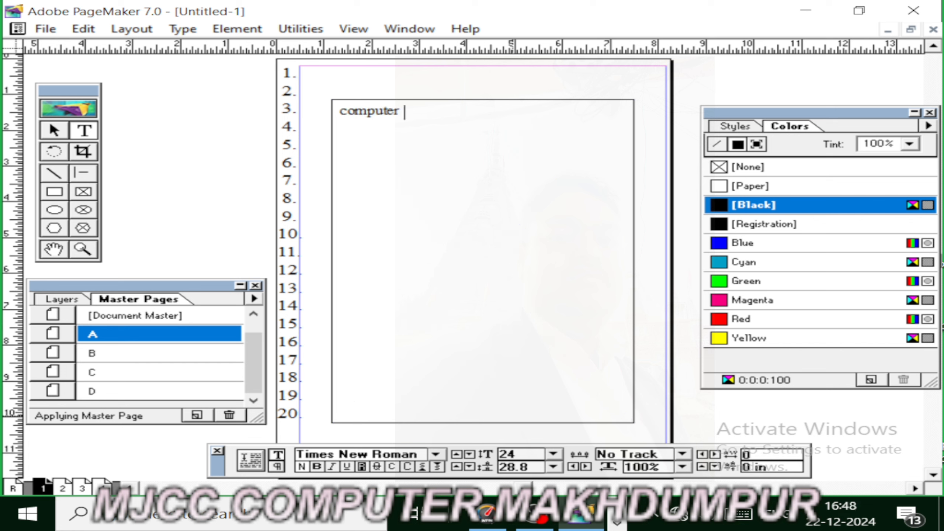
pyautogui.write('is an elec')
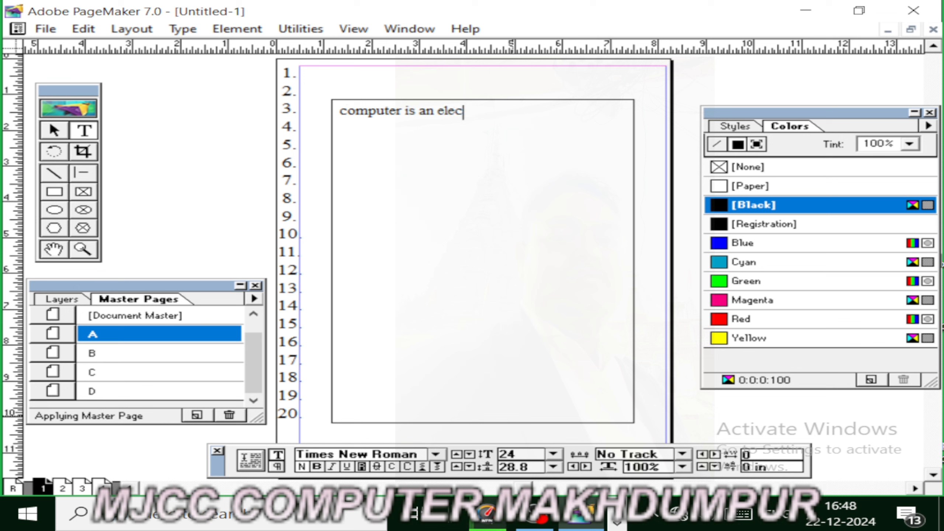
pyautogui.write('tronic')
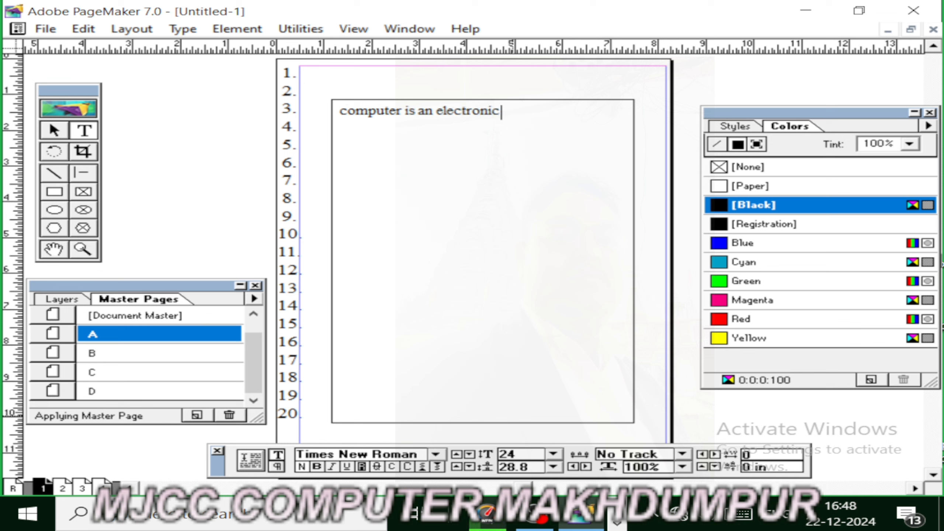
pyautogui.write(' device')
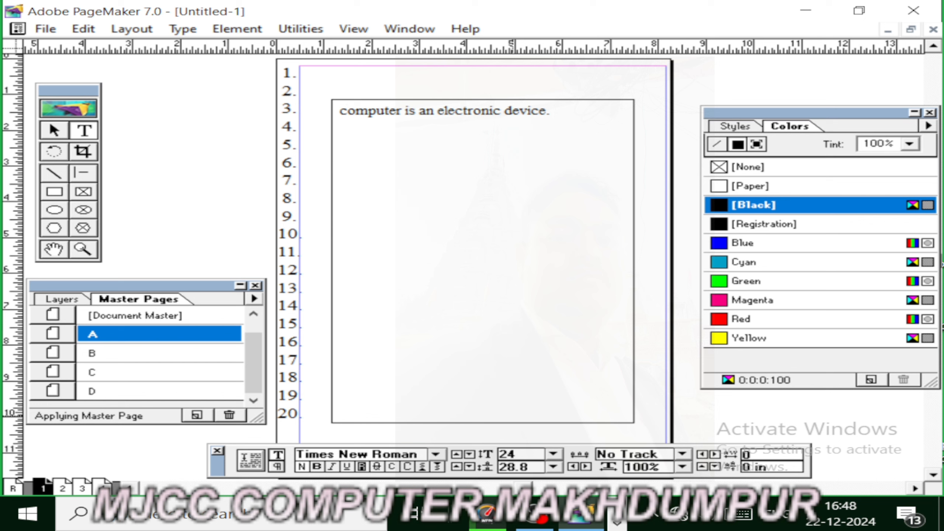
pyautogui.write('. Which acc')
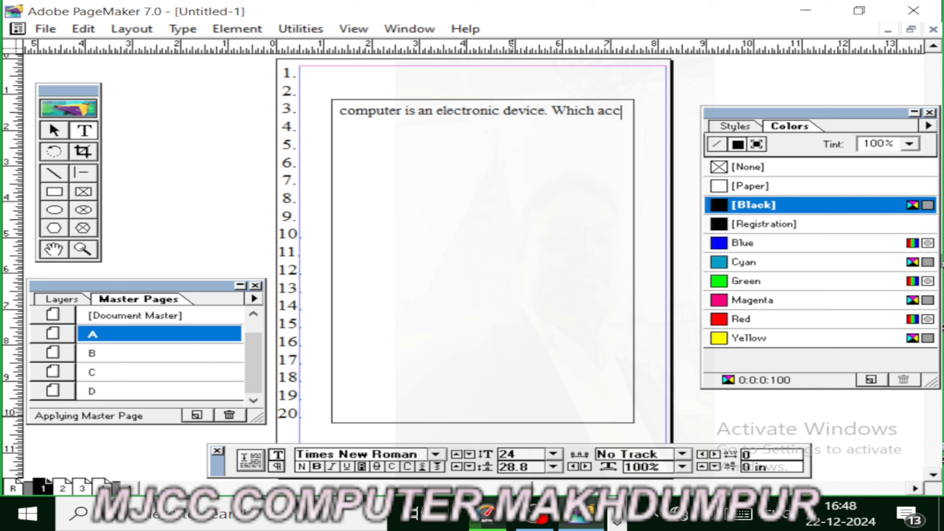
pyautogui.write('est ')
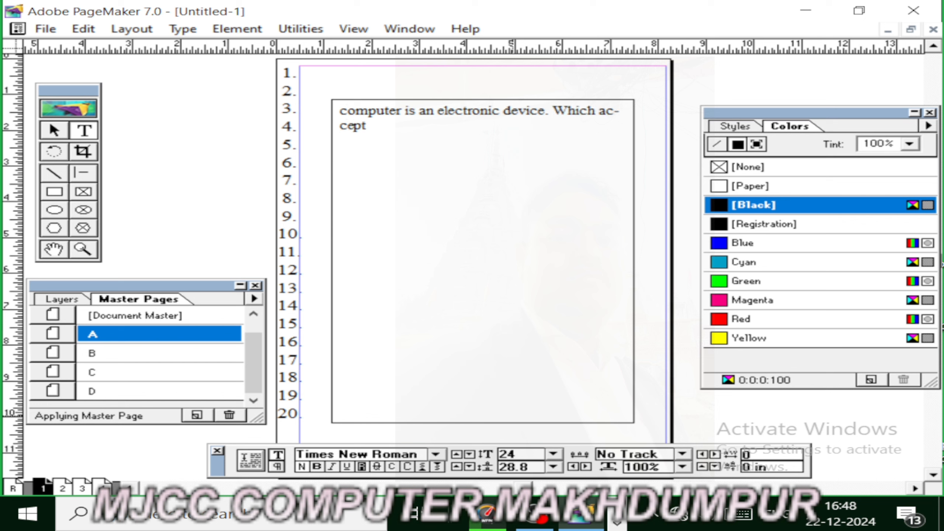
pyautogui.write('i')
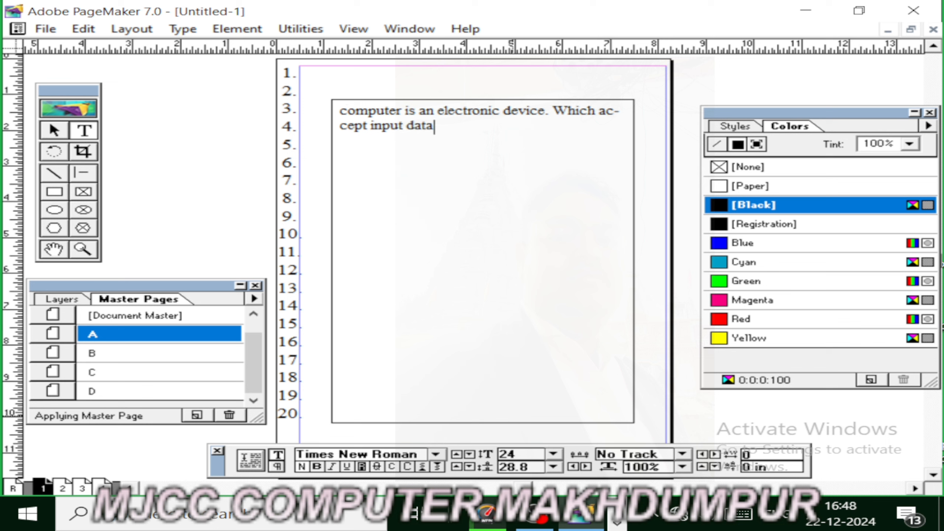
pyautogui.write('nput data and')
pyautogui.press('BackSpace')
pyautogui.press('BackSpace')
pyautogui.press('BackSpace')
pyautogui.write('and process it')
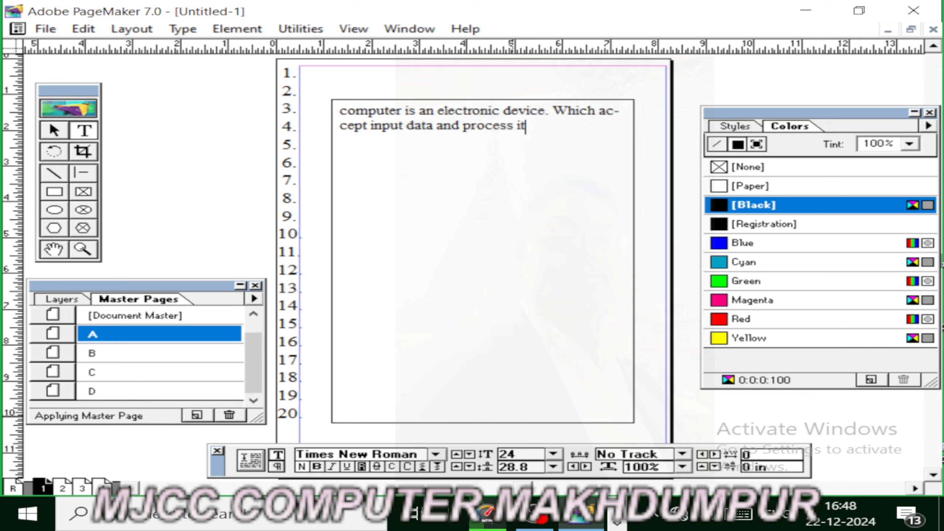
pyautogui.write(' and give ')
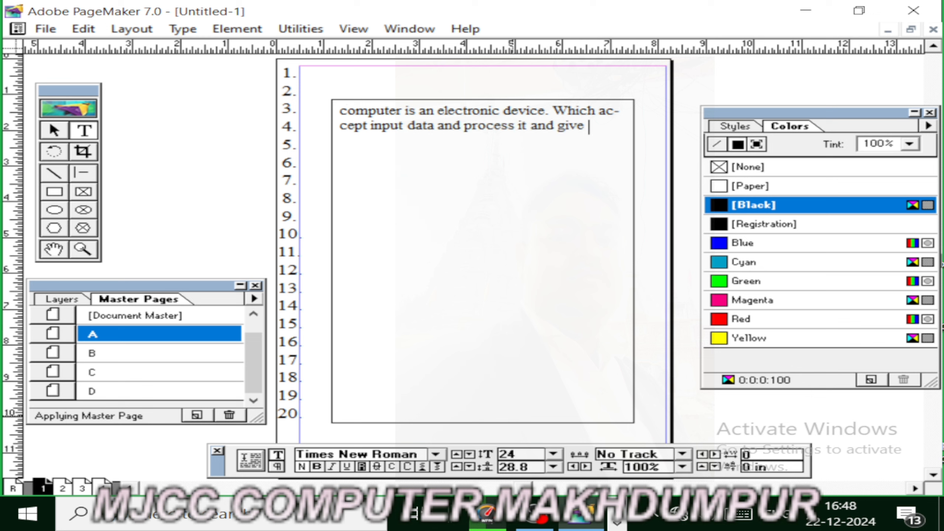
pyautogui.write('out')
pyautogui.write('put re')
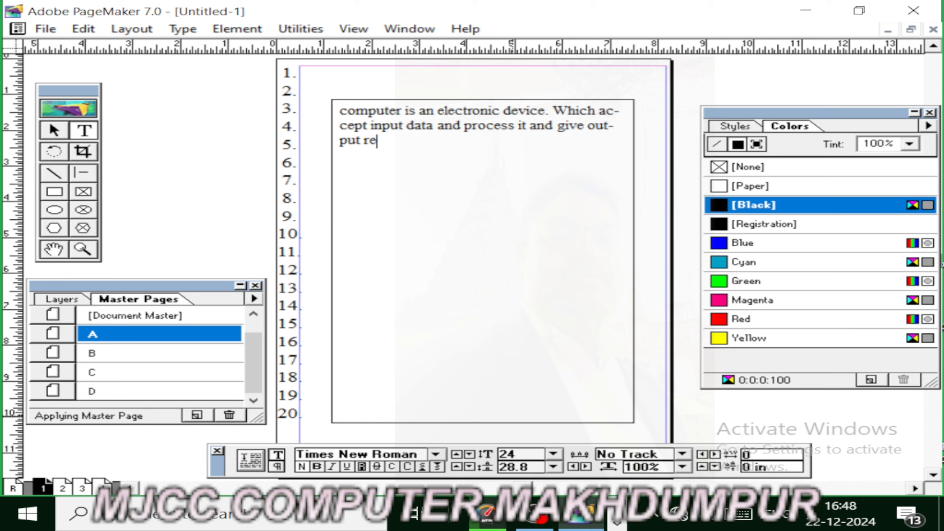
pyautogui.write('sult.')
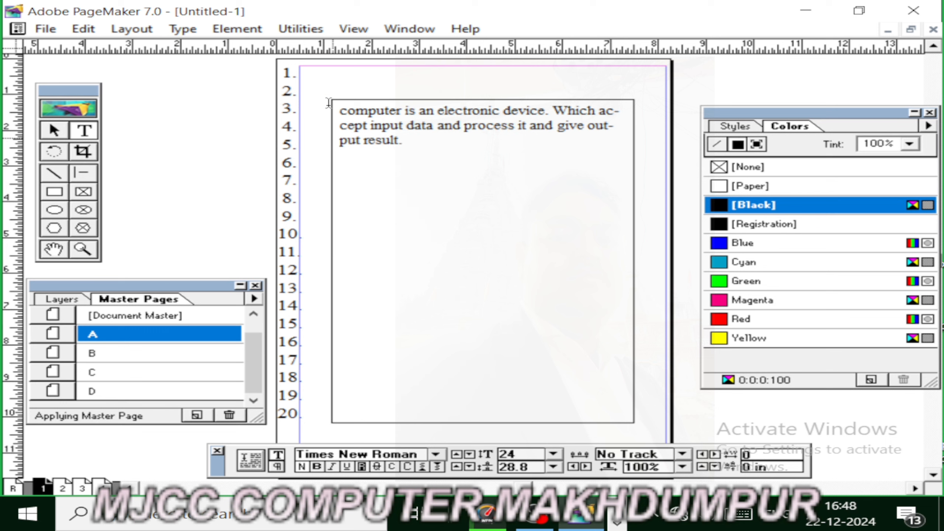
# - Capitalise the first letter of the paragraph so it begins with "Computer"
pyautogui.click(353, 107)
pyautogui.press('BackSpace')
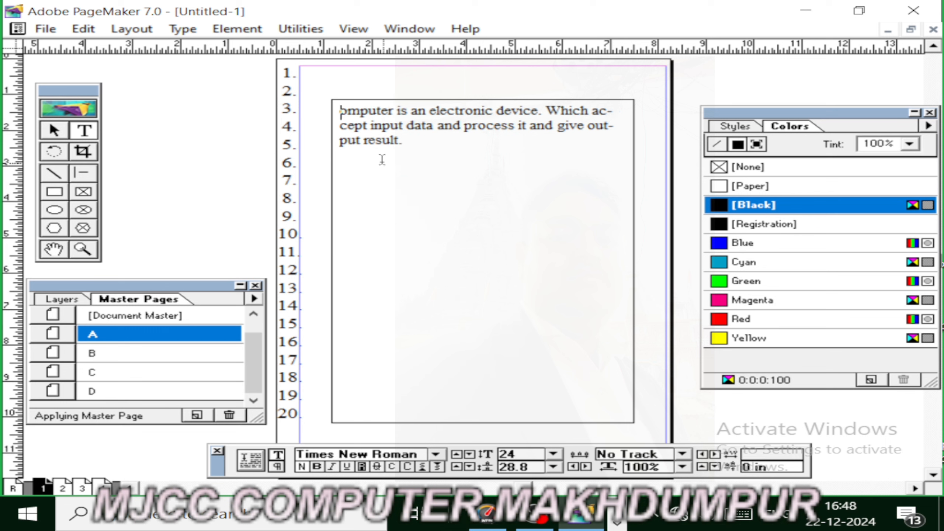
pyautogui.write('C')
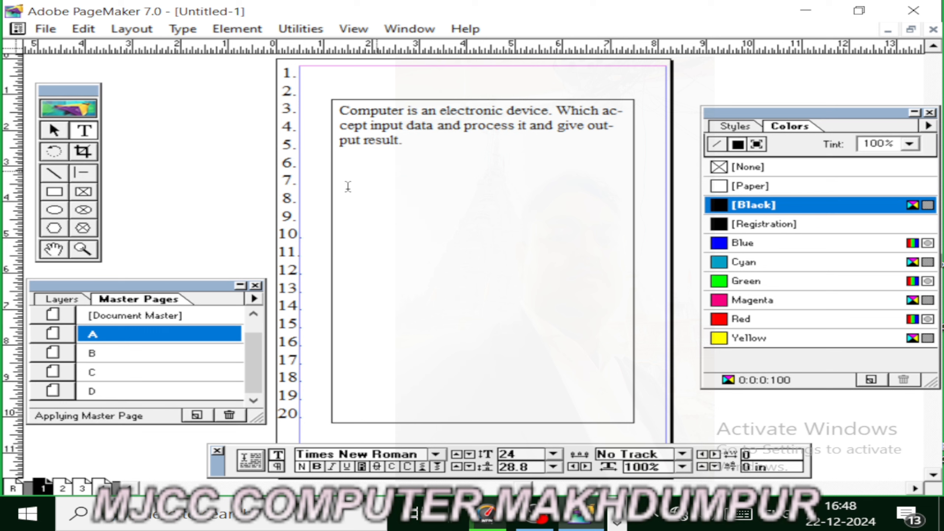
# - Move the text frame up and slightly left so its first line sits level with number 1 in the margin
pyautogui.click(54, 131)
pyautogui.click(353, 127)
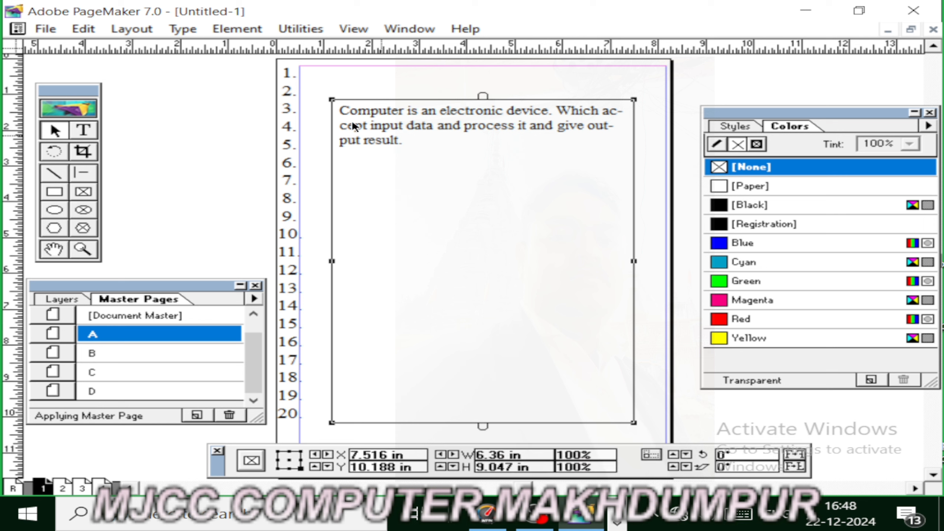
pyautogui.moveTo(365, 139); pyautogui.dragTo(345, 112)
pyautogui.press('Up')
pyautogui.press('Up')
pyautogui.press('Up')
pyautogui.press('Up')
pyautogui.press('Up')
pyautogui.press('Up')
pyautogui.press('Up')
pyautogui.press('Up')
pyautogui.press('Up')
pyautogui.press('Up')
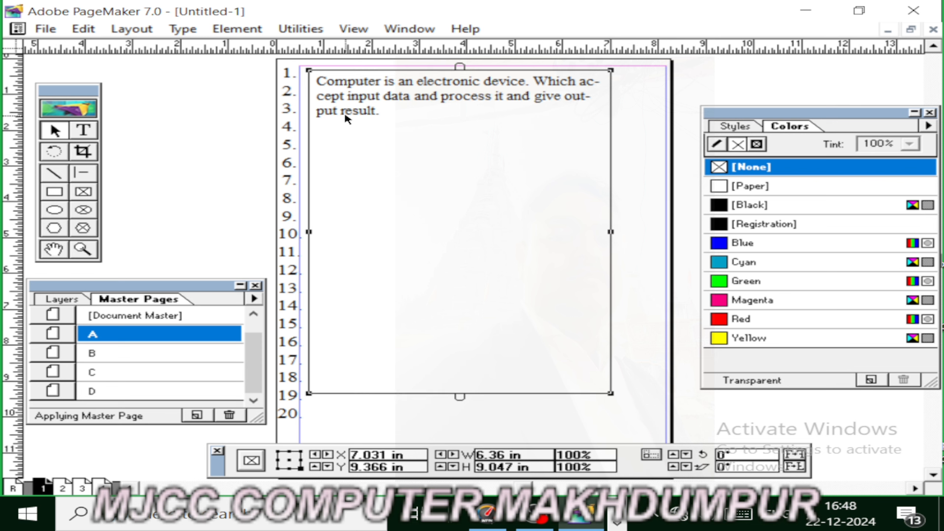
pyautogui.press('Up')
pyautogui.press('Up')
pyautogui.press('Up')
pyautogui.press('Up')
pyautogui.press('Up')
pyautogui.press('Up')
pyautogui.press('Up')
pyautogui.press('Up')
pyautogui.press('Up')
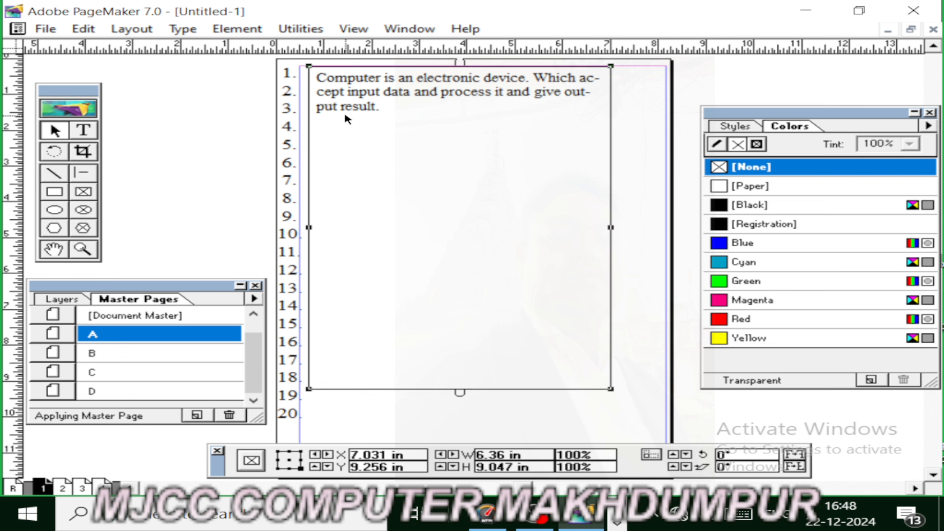
pyautogui.press('Up')
pyautogui.press('Up')
pyautogui.press('Up')
pyautogui.press('Up')
pyautogui.press('Up')
pyautogui.press('Up')
pyautogui.press('Up')
pyautogui.press('Up')
pyautogui.press('Up')
pyautogui.press('Up')
pyautogui.press('Up')
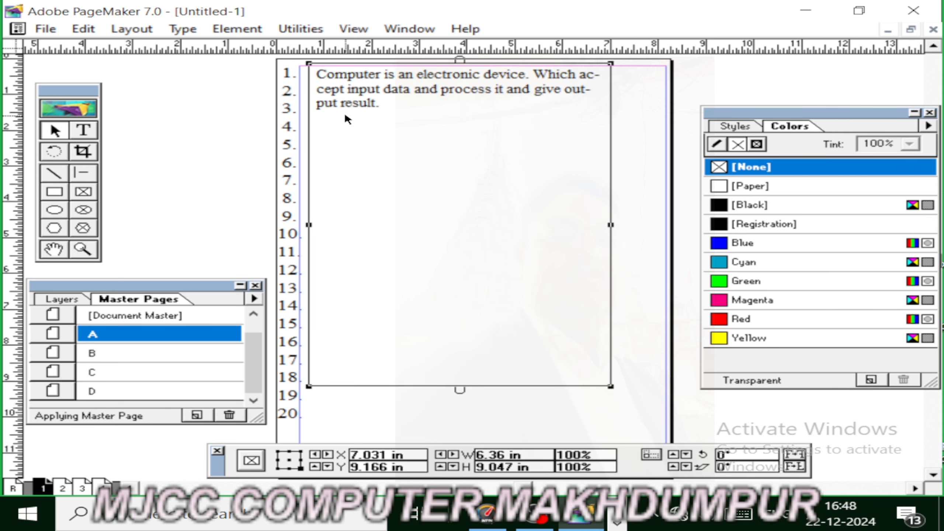
pyautogui.press('Up')
pyautogui.press('Up')
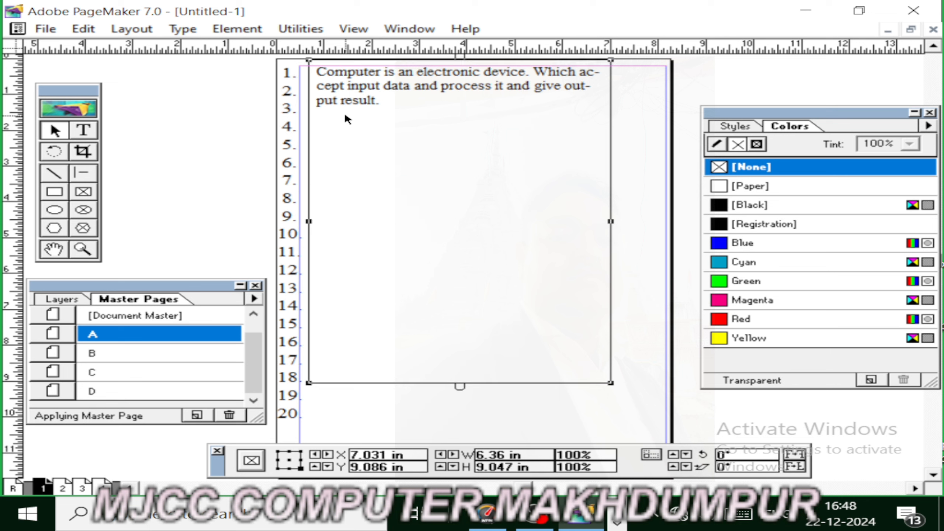
# - Nudge the text frame left until its edge lines up with the page's left margin guide
pyautogui.press('Left')
pyautogui.press('Left')
pyautogui.press('Left')
pyautogui.press('Left')
pyautogui.press('Left')
pyautogui.press('Left')
pyautogui.press('Left')
pyautogui.press('Left')
pyautogui.press('Left')
pyautogui.press('Left')
pyautogui.press('Left')
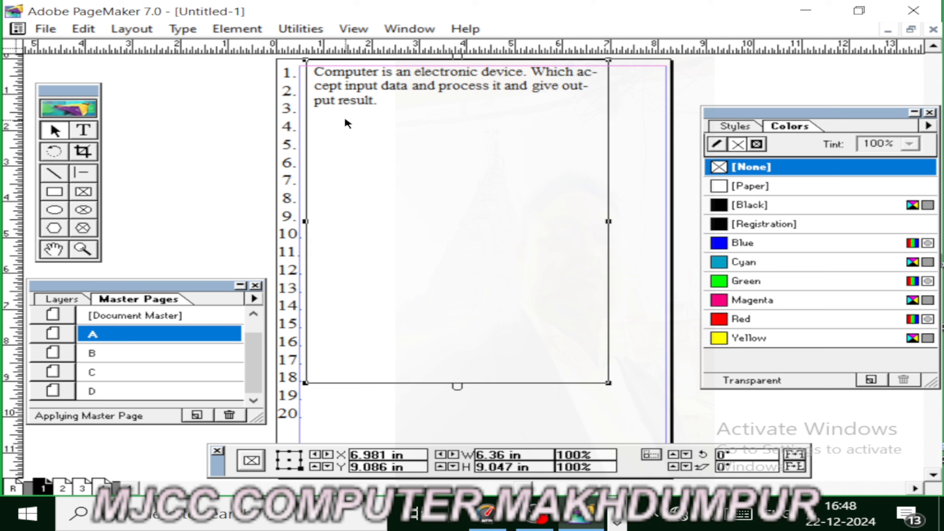
pyautogui.press('Left')
pyautogui.press('Left')
pyautogui.press('Left')
pyautogui.press('Left')
pyautogui.press('Left')
pyautogui.press('Left')
pyautogui.press('Left')
pyautogui.press('Left')
pyautogui.press('Left')
pyautogui.press('Left')
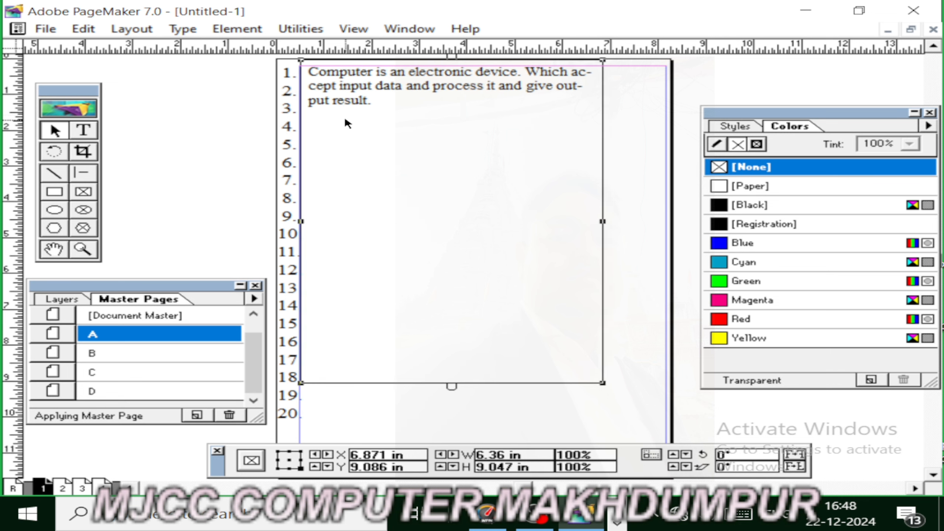
pyautogui.press('Left')
pyautogui.press('Left')
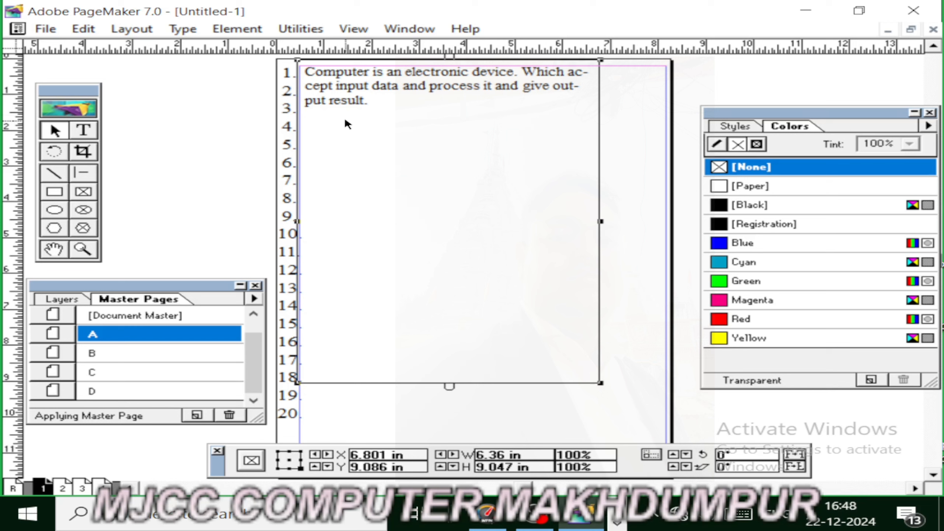
pyautogui.press('Right')
pyautogui.press('Right')
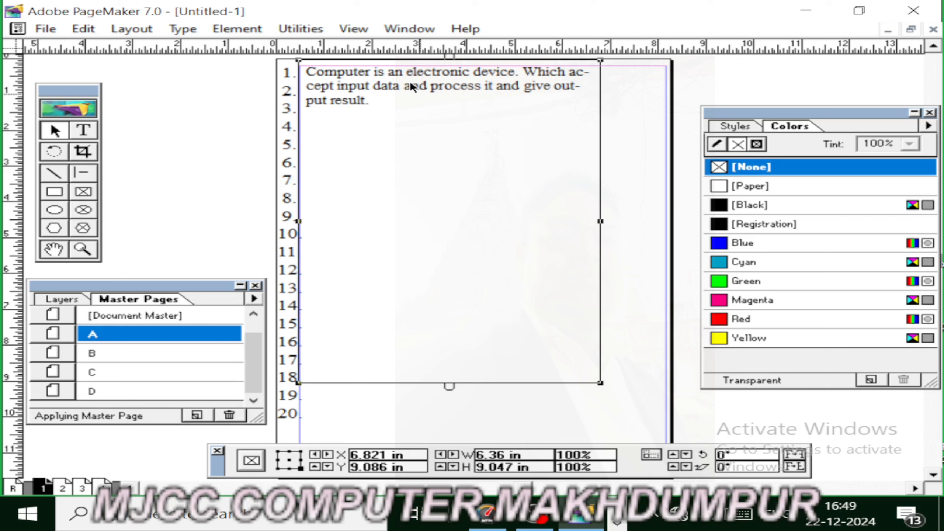
# - Set the font size of the whole "Computer is an electronic device" paragraph to 30
pyautogui.click(91, 130)
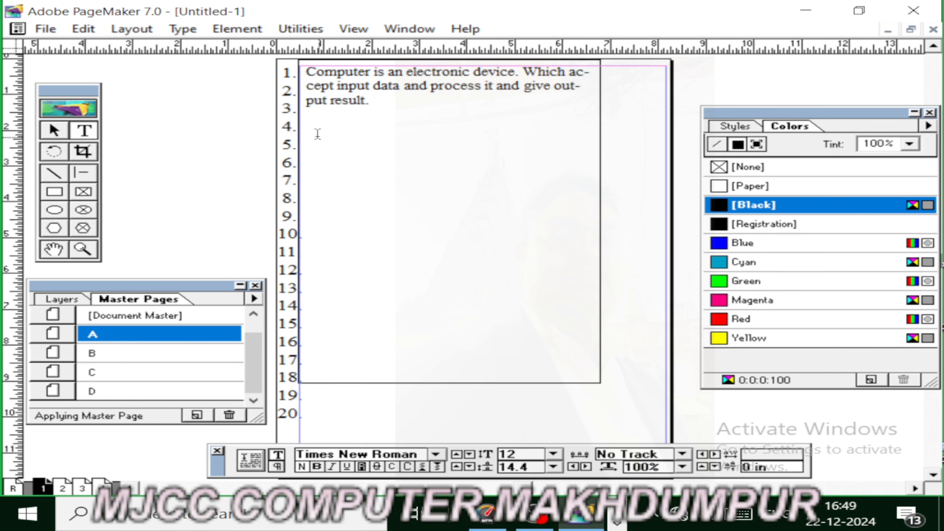
pyautogui.moveTo(373, 100); pyautogui.dragTo(306, 72)
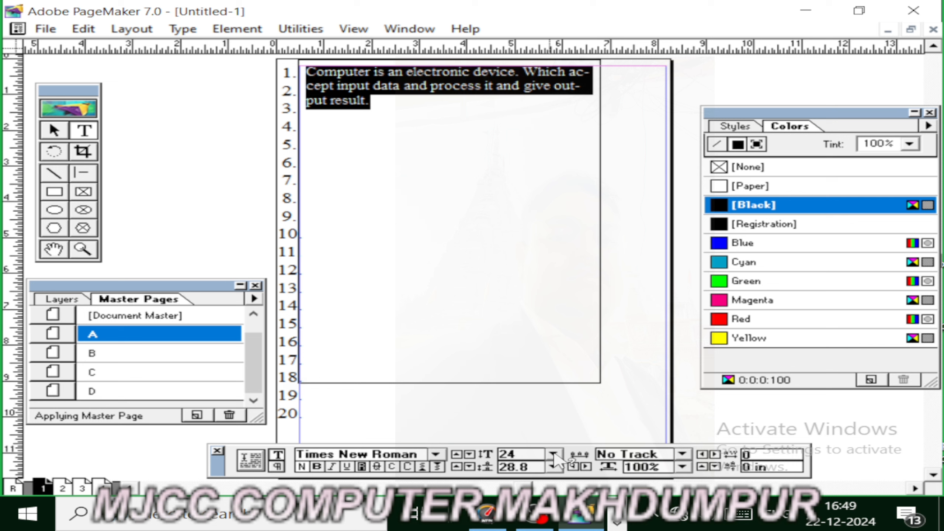
pyautogui.click(553, 453)
pyautogui.click(512, 394)
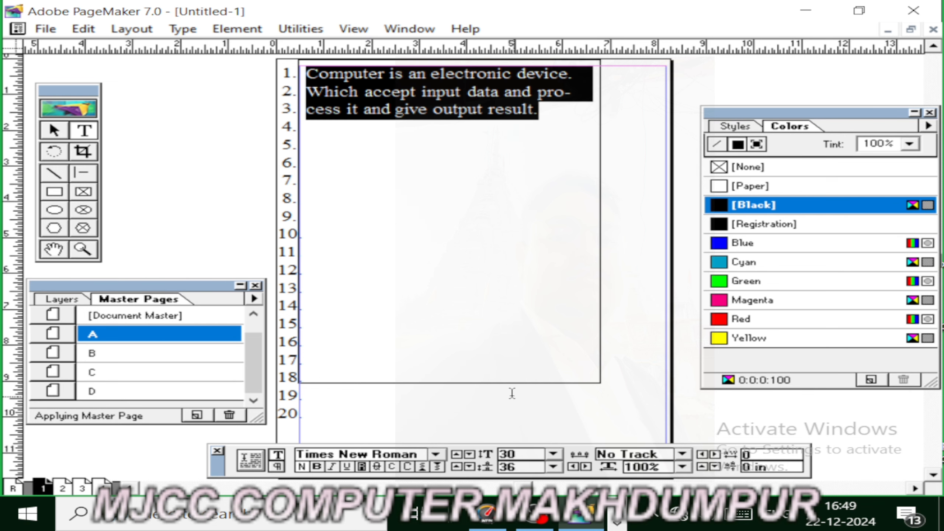
# - Append "klsdjf" directly after "result." and add the lines "lsdjfjsfs", "klasdjf;klasdf" and "klsdjf;s" beside numbers 4 to 6
pyautogui.click(91, 131)
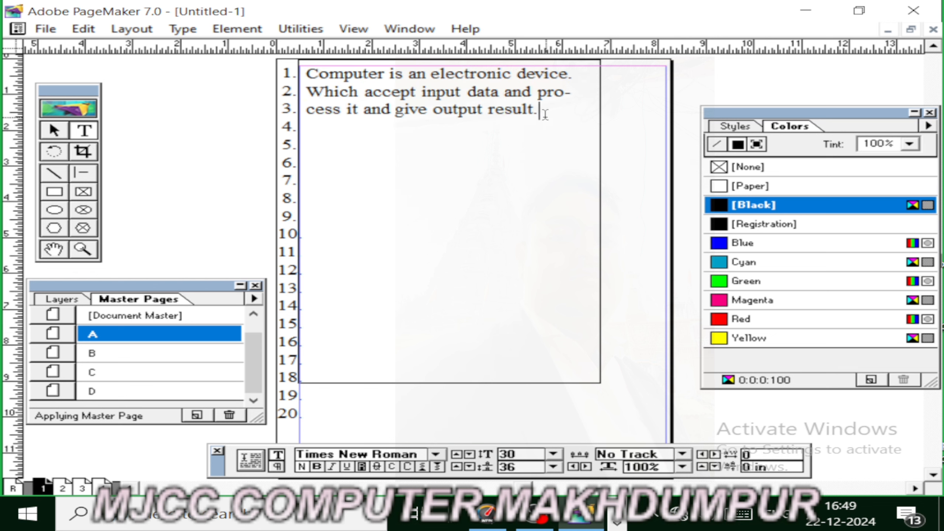
pyautogui.write('klsdjf')
pyautogui.press('Return')
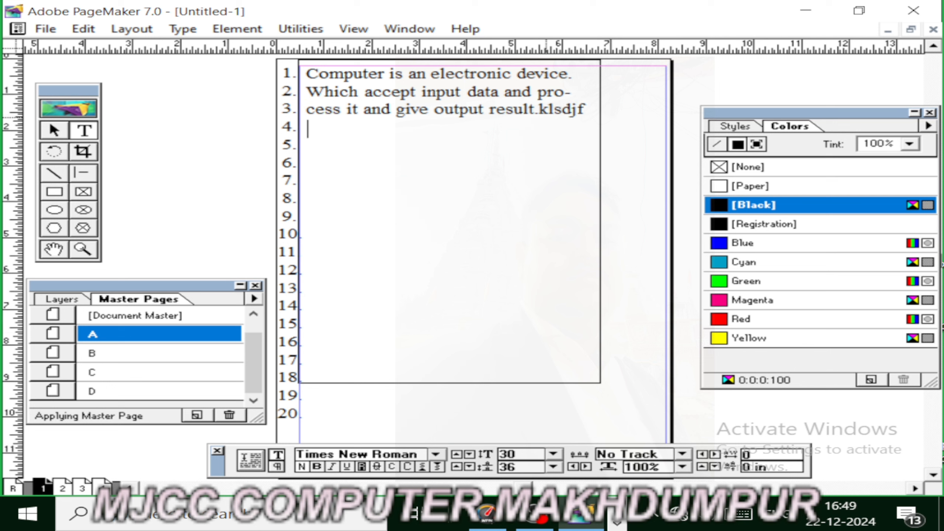
pyautogui.write('lsdjfjsfs')
pyautogui.press('Return')
pyautogui.write('klasdjf;klasdf')
pyautogui.press('Return')
pyautogui.write('klsdjf;s')
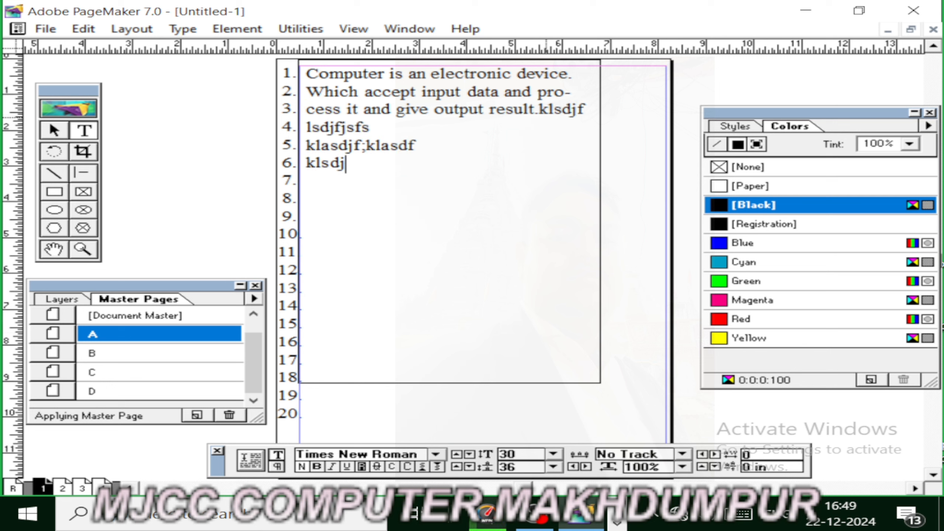
# - Add the lines "l;kjasdl;f", "sljsdl;fs" and "klsdj;fas" beside numbers 7 to 9
pyautogui.press('Return')
pyautogui.write('l;kjasdl;f')
pyautogui.press('Return')
pyautogui.write('sljsdl;fs')
pyautogui.press('Return')
pyautogui.write('klsdj;fas')
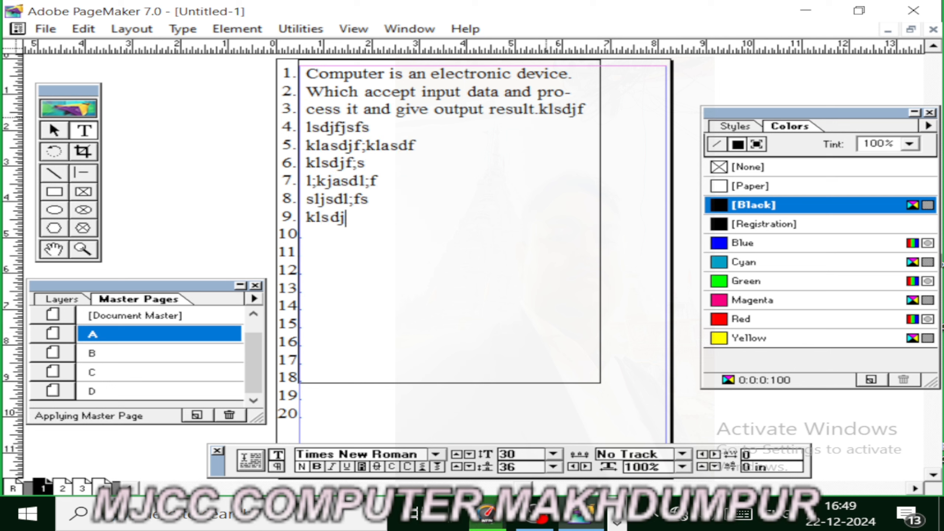
# - Add the lines "klsdjfl;as", "fklasjdfasd", "fasdklfjas'fasdf[p" and "asdfl;ksf" beside numbers 10 to 13
pyautogui.press('Return')
pyautogui.write('klsdjfl;as')
pyautogui.press('Return')
pyautogui.write('fklasjdfasd')
pyautogui.press('Return')
pyautogui.write('f')
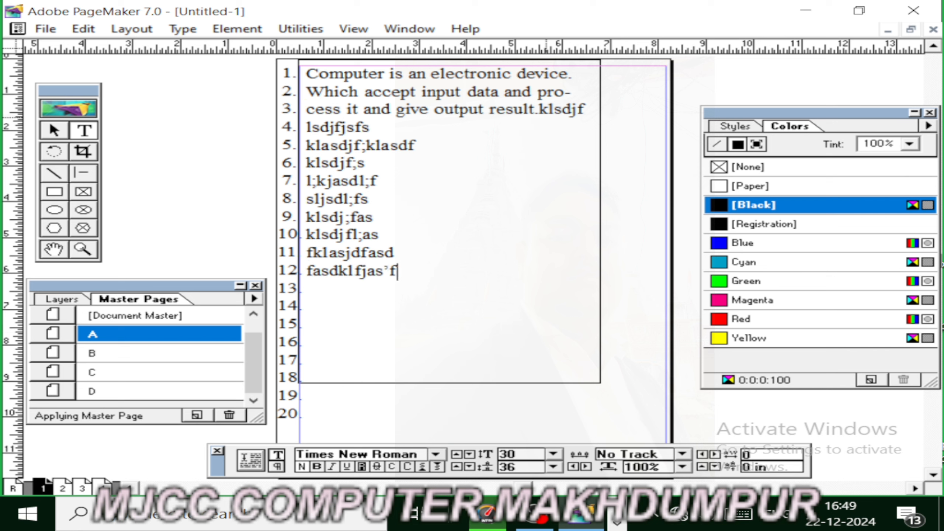
pyautogui.write("asdklfjas'fasdf[pasdfl;ksf")
# - Add the lines "sdkjfasdf", "klsadjfl", "dkljfklas" and "klasdjf" beside numbers 14 to 17
pyautogui.press('Return')
pyautogui.write('sdkjfasdf')
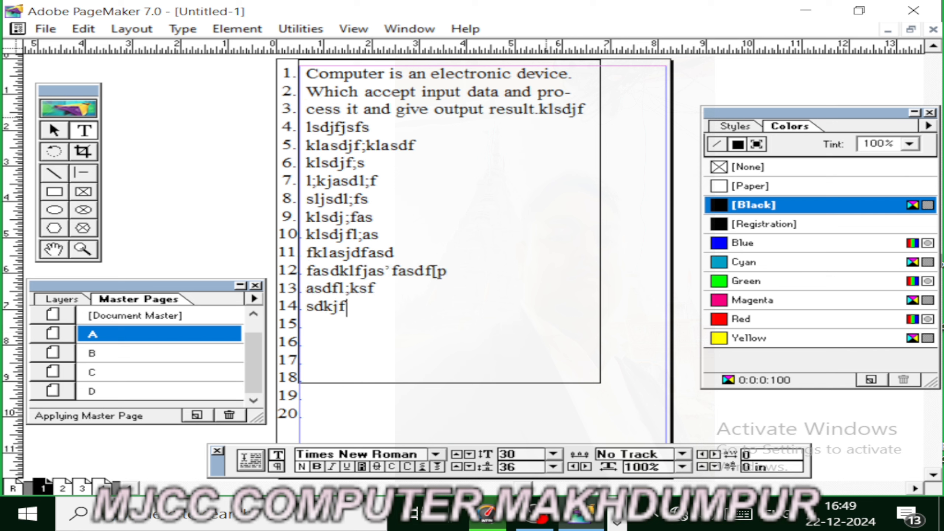
pyautogui.press('Return')
pyautogui.write('klsadjfl')
pyautogui.press('Return')
pyautogui.write('dkljfklas')
pyautogui.press('Return')
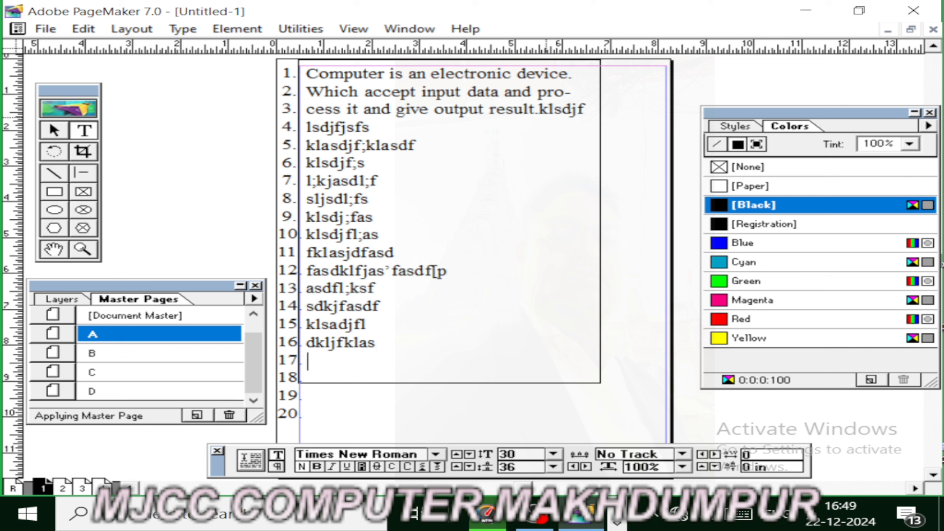
pyautogui.write('klasdjf')
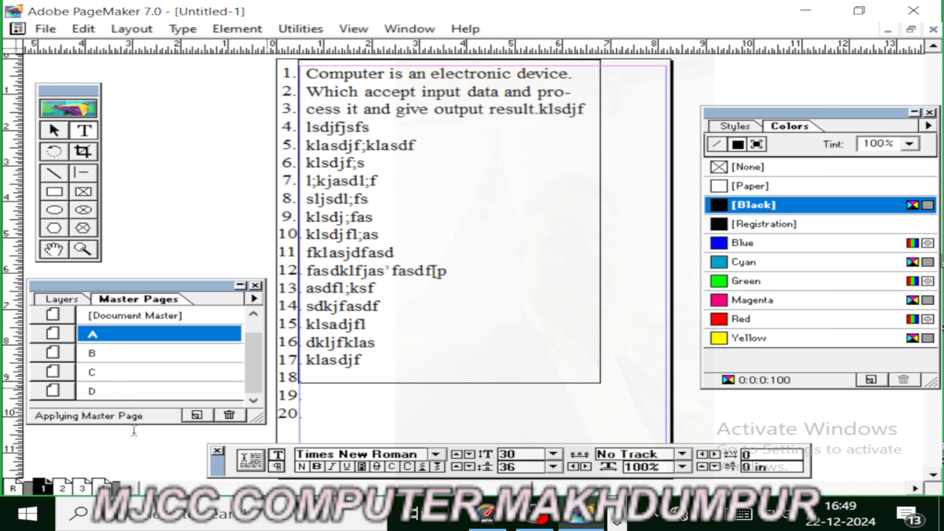
# - Check the margin numbers on pages 2 and 3, and return to page 1
pyautogui.click(63, 488)
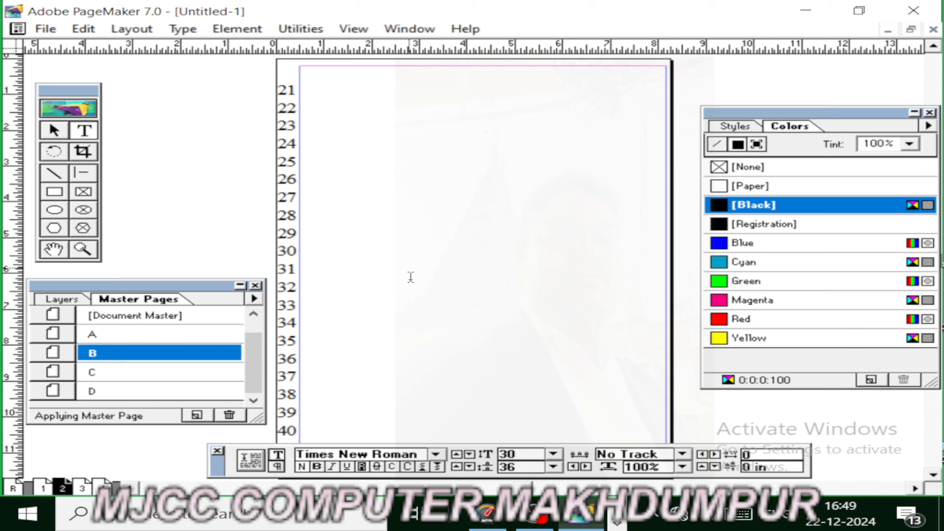
pyautogui.click(84, 488)
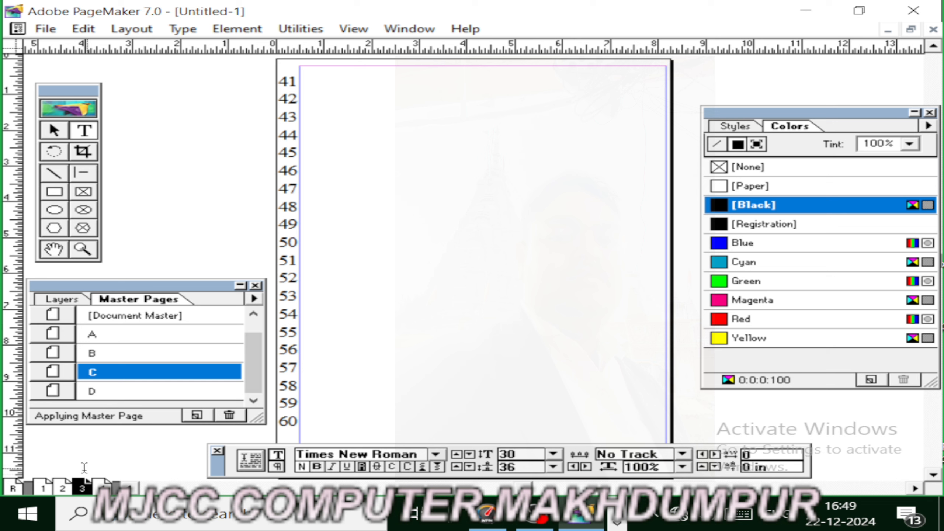
pyautogui.click(43, 488)
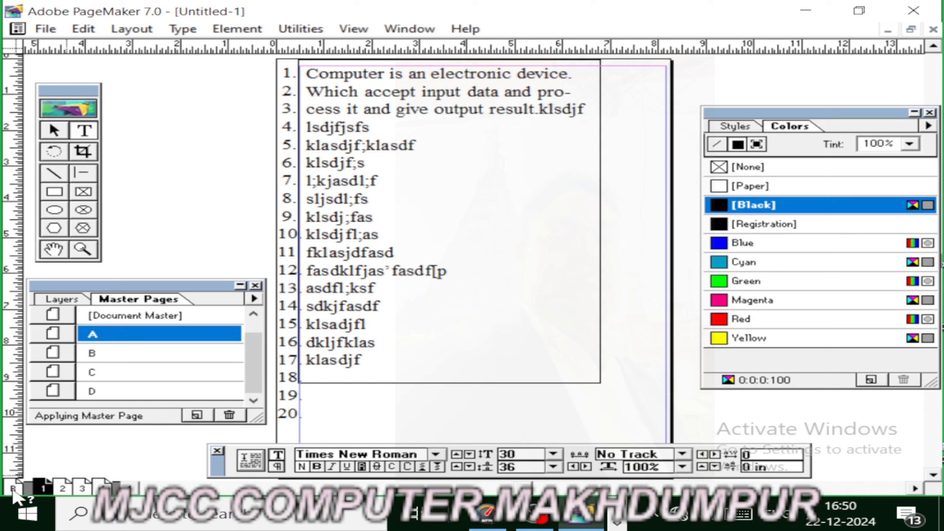
# - Try adding a line break to the margin numbers on master page A, remove it and return to page 1
pyautogui.click(13, 489)
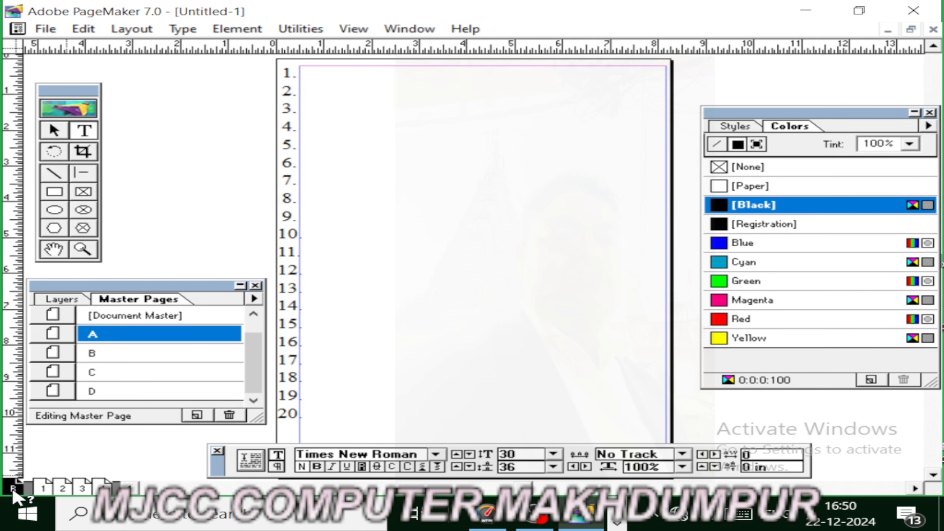
pyautogui.click(286, 234)
pyautogui.press('Return')
pyautogui.press('BackSpace')
pyautogui.click(44, 487)
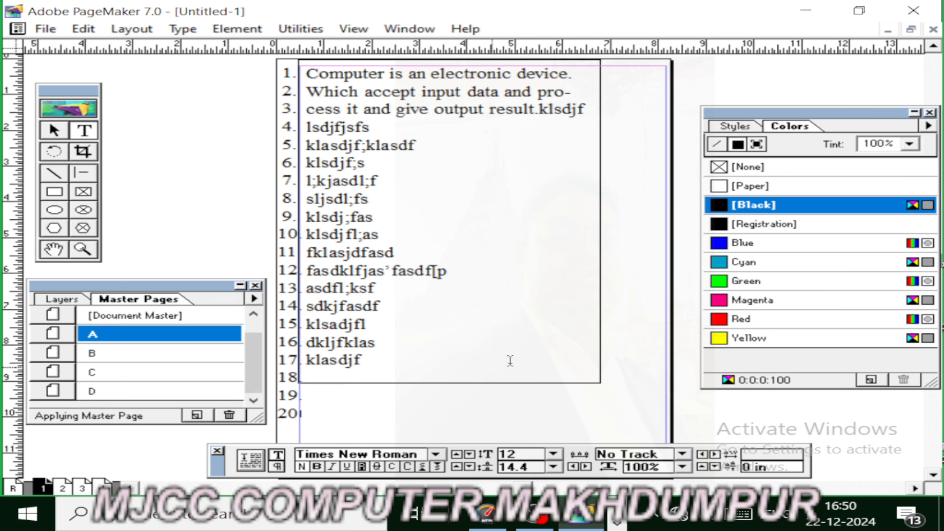
# - Set the outline colour of the text frame on page 1 to [Paper] and deselect the frame
pyautogui.click(54, 130)
pyautogui.click(602, 277)
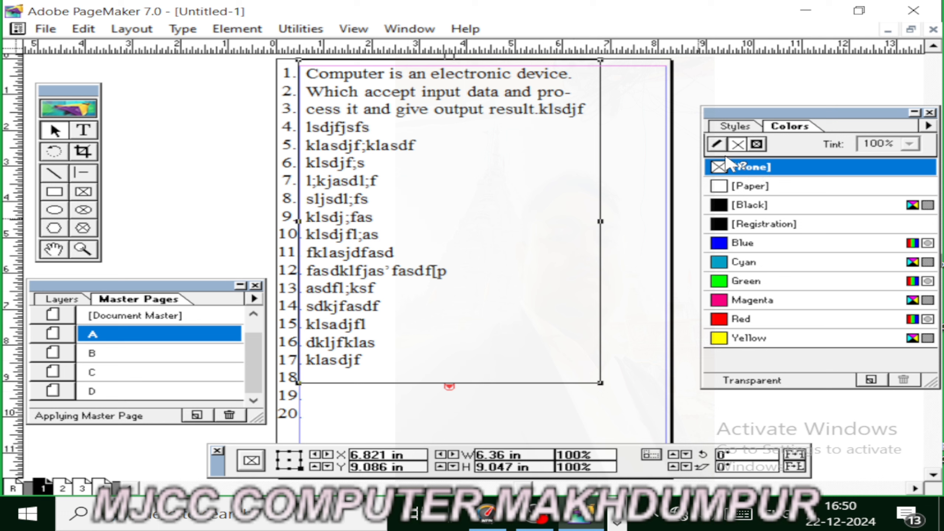
pyautogui.click(719, 145)
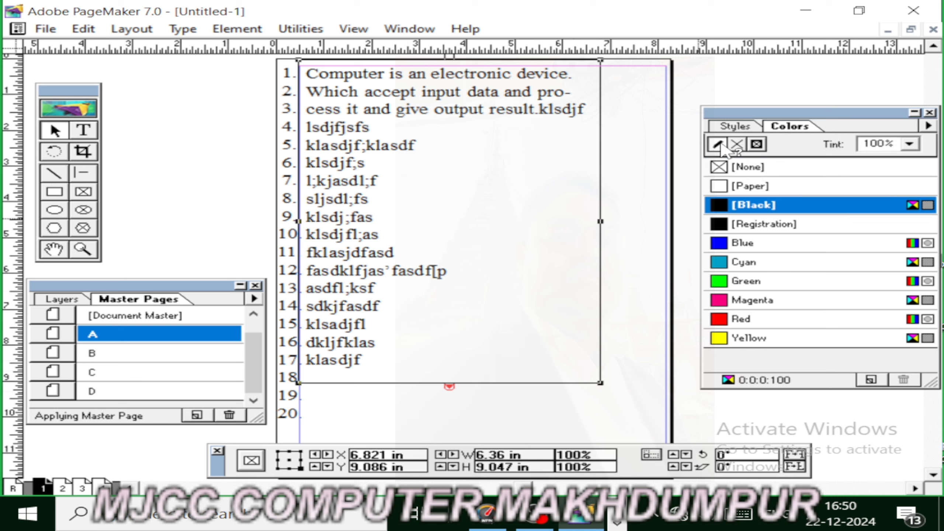
pyautogui.click(738, 169)
pyautogui.click(609, 359)
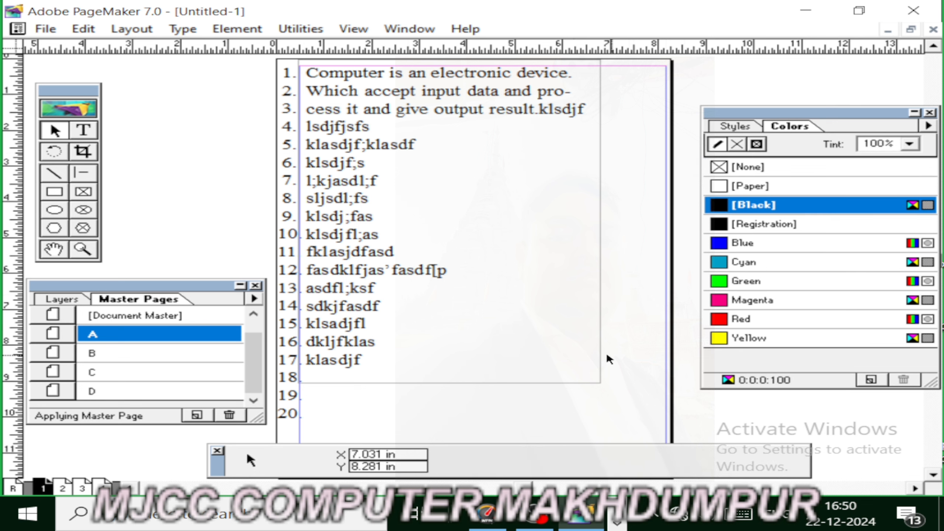
pyautogui.click(608, 356)
pyautogui.click(740, 188)
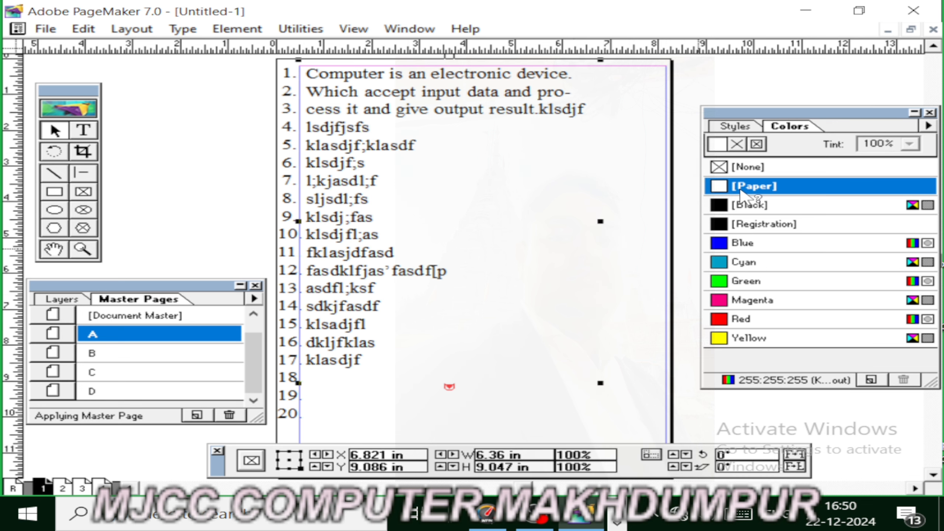
pyautogui.click(645, 201)
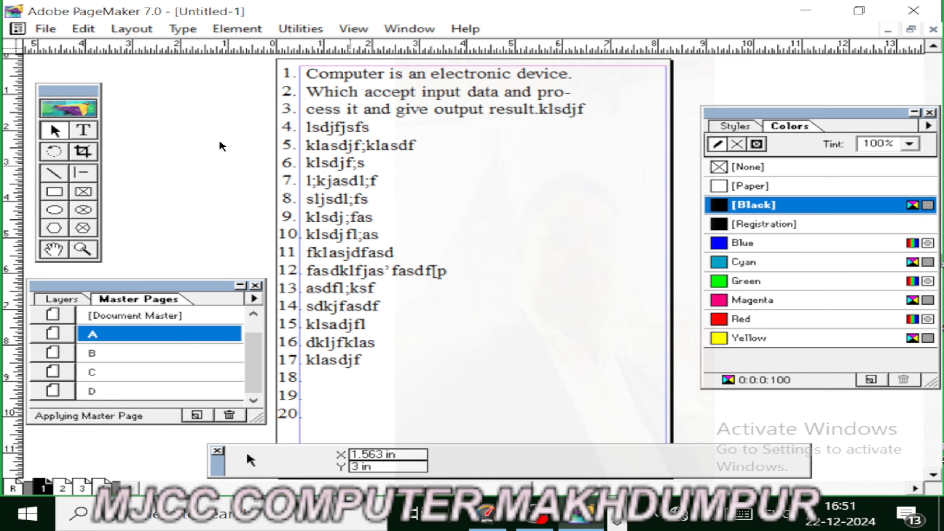
# - Print all pages with Microsoft Print to PDF, saving the output on the Desktop as "automatic line no in pagemaker"
pyautogui.click(46, 28)
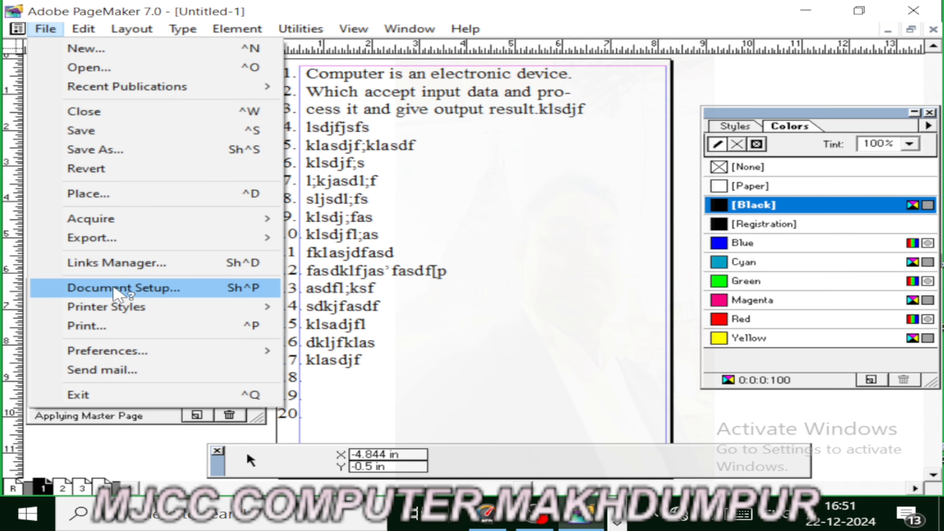
pyautogui.click(128, 327)
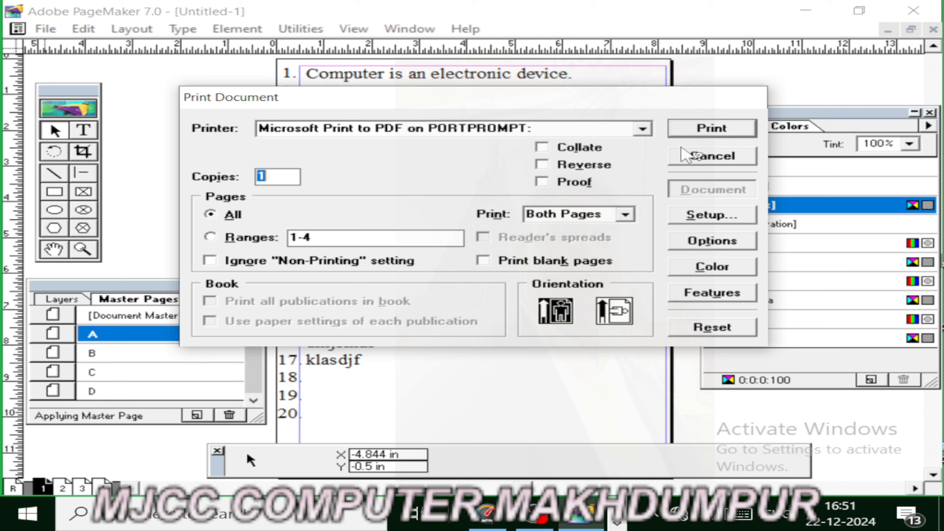
pyautogui.click(712, 131)
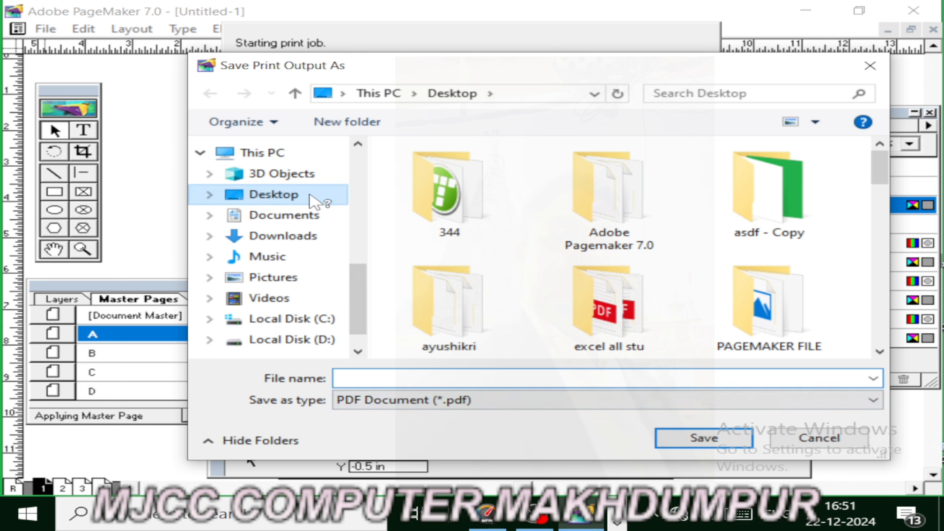
pyautogui.click(371, 382)
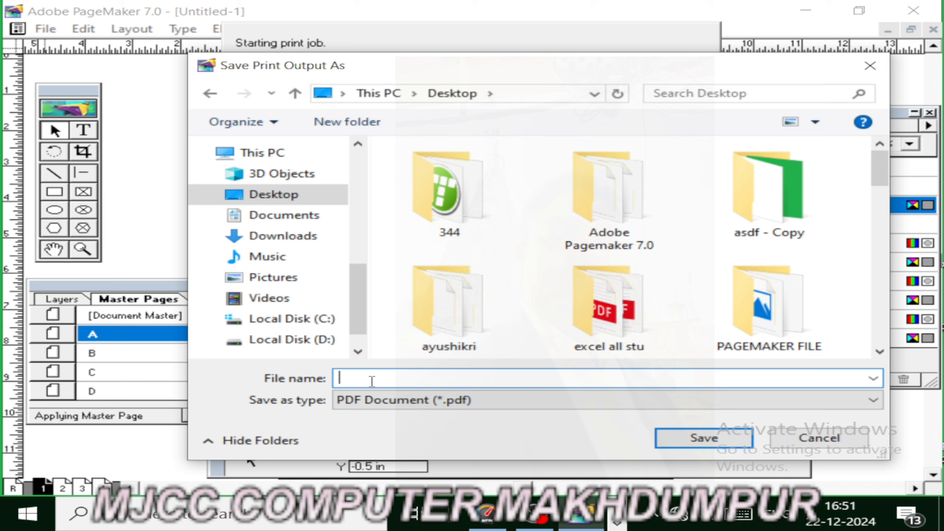
pyautogui.write('au')
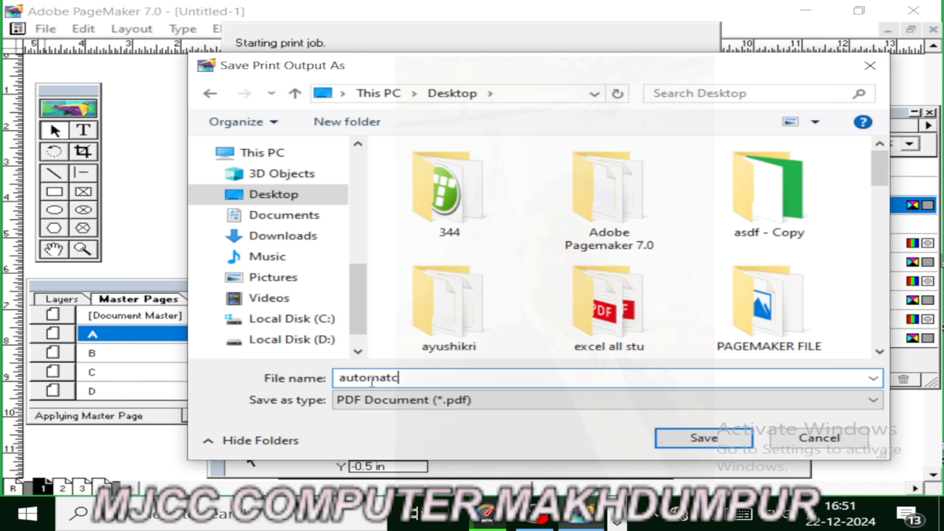
pyautogui.write('tomatic line no in pagemaker')
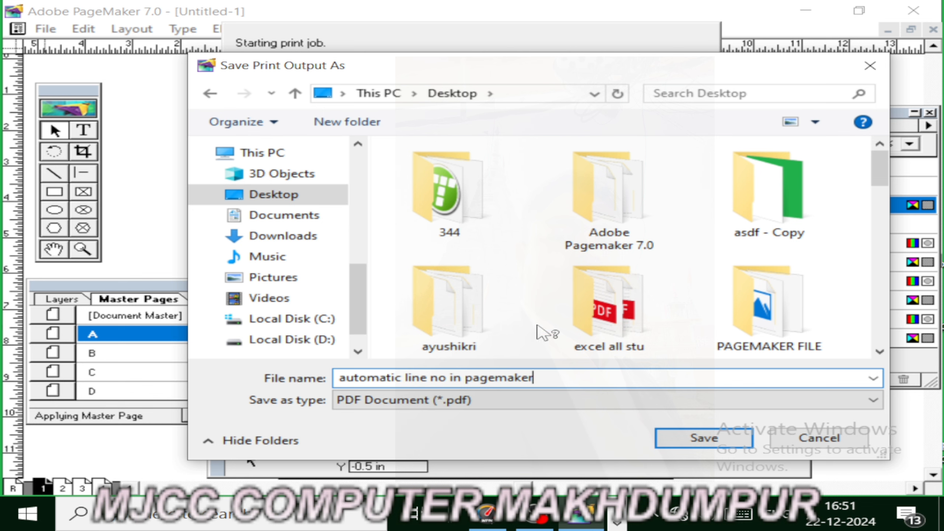
pyautogui.click(64, 139)
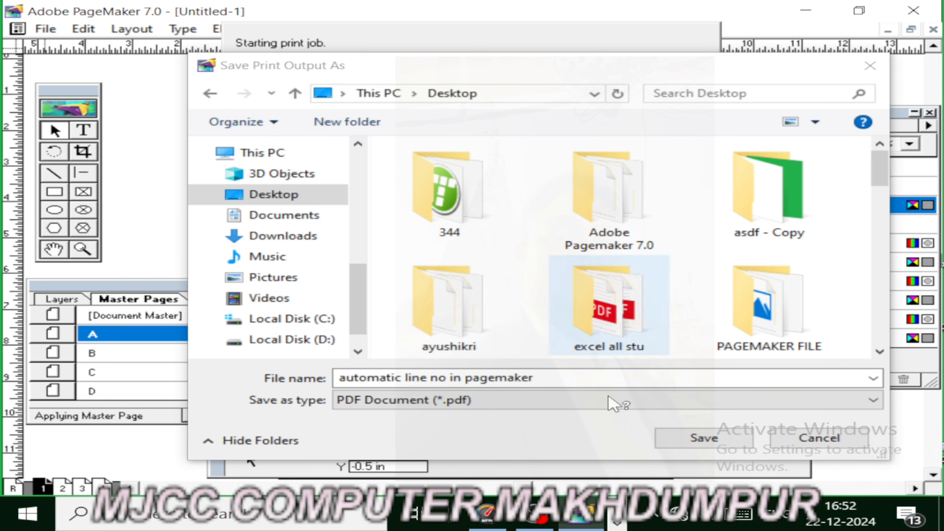
pyautogui.click(705, 439)
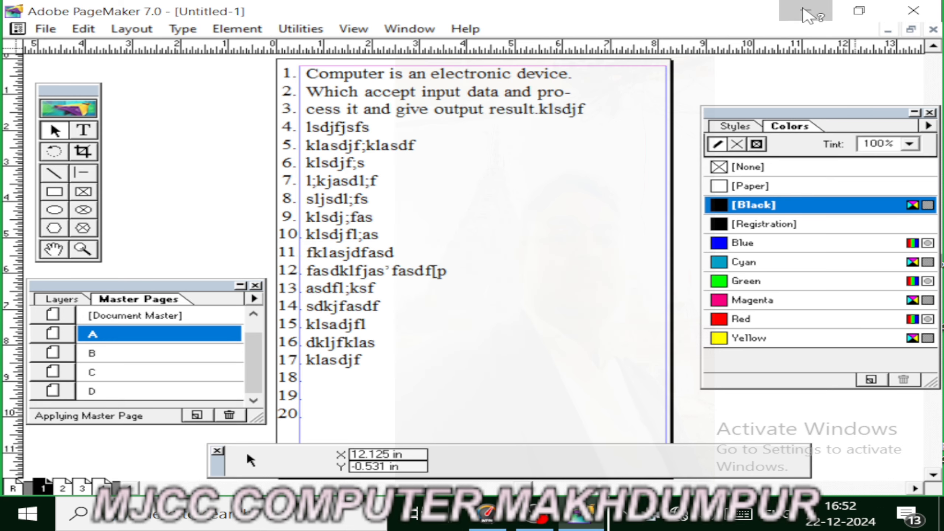
# - Search Windows for "au", open the "automatic line no in pagemaker" PDF in Microsoft Edge and maximise its window to examine the pages
pyautogui.click(805, 11)
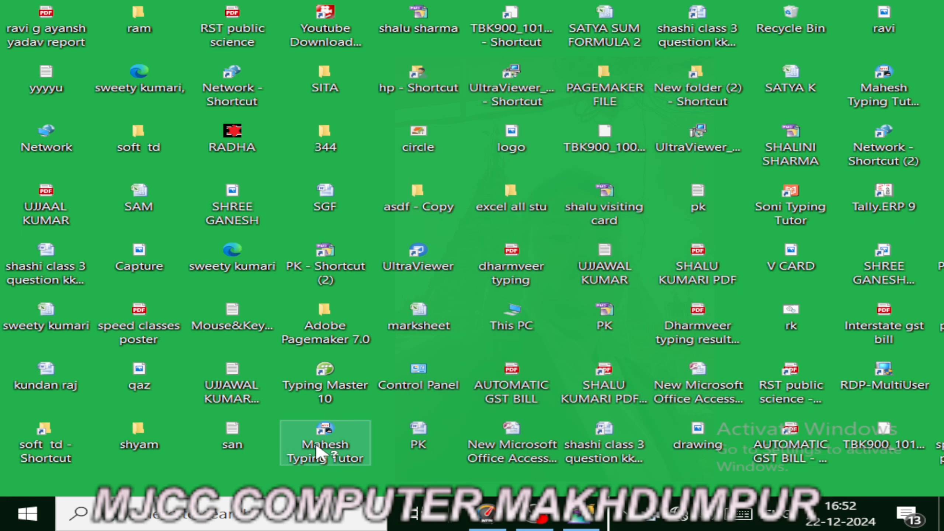
pyautogui.press('super')
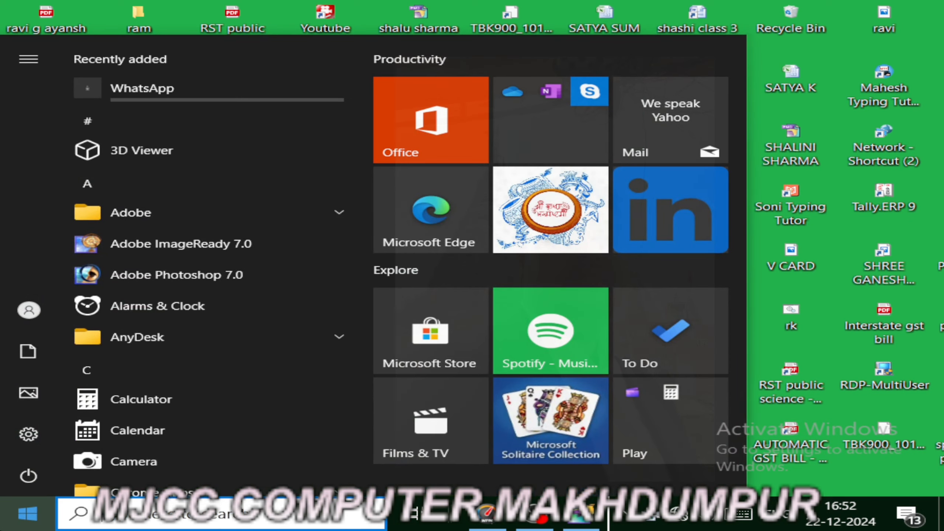
pyautogui.write('au')
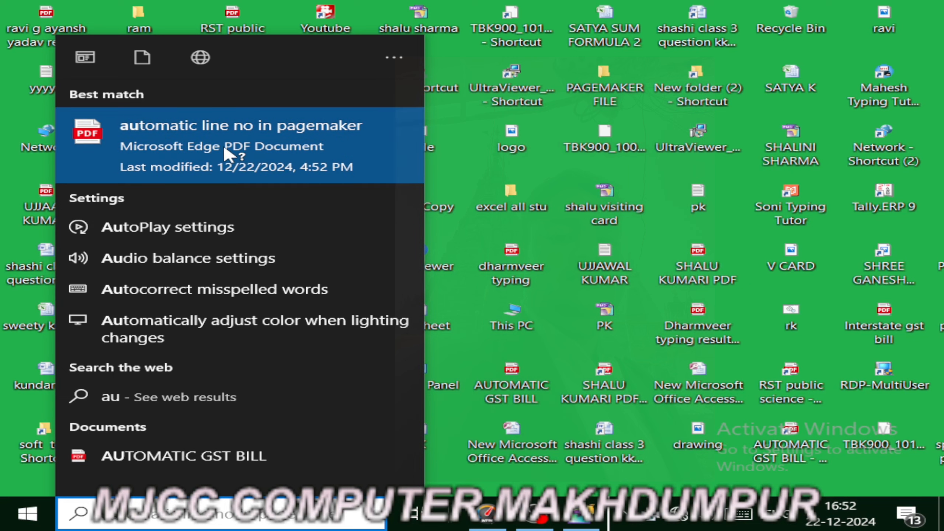
pyautogui.click(320, 145)
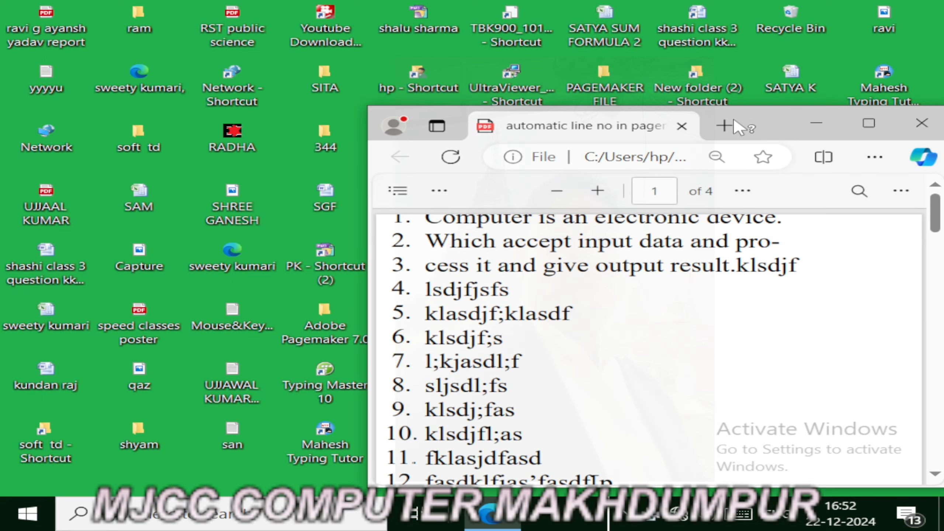
pyautogui.moveTo(753, 125); pyautogui.dragTo(586, 114)
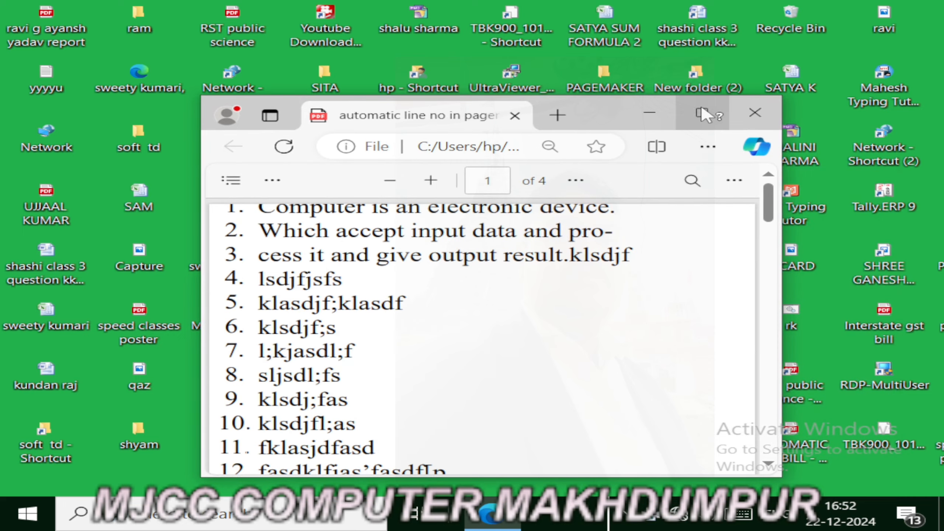
pyautogui.click(702, 114)
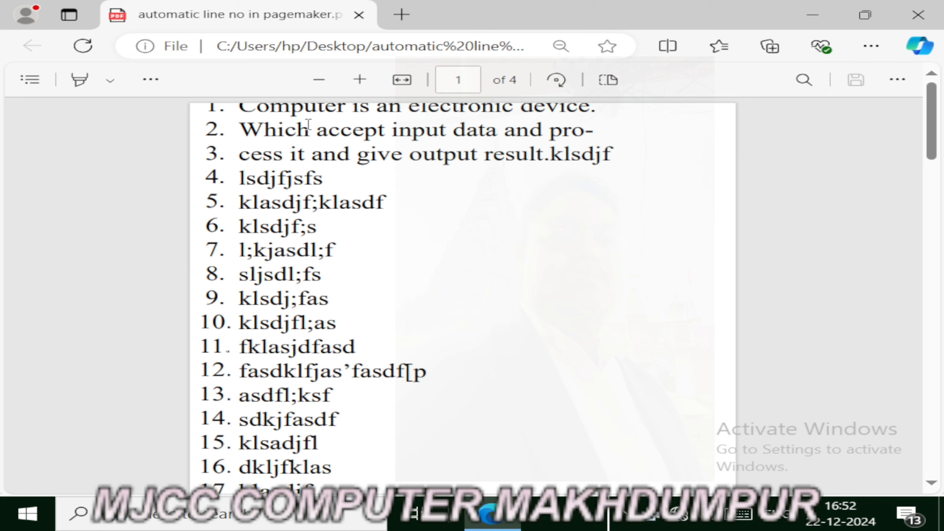
# - Examine the line numbers and text on all four pages of the exported PDF and return to page 1
pyautogui.scroll(-5, 234, 353)
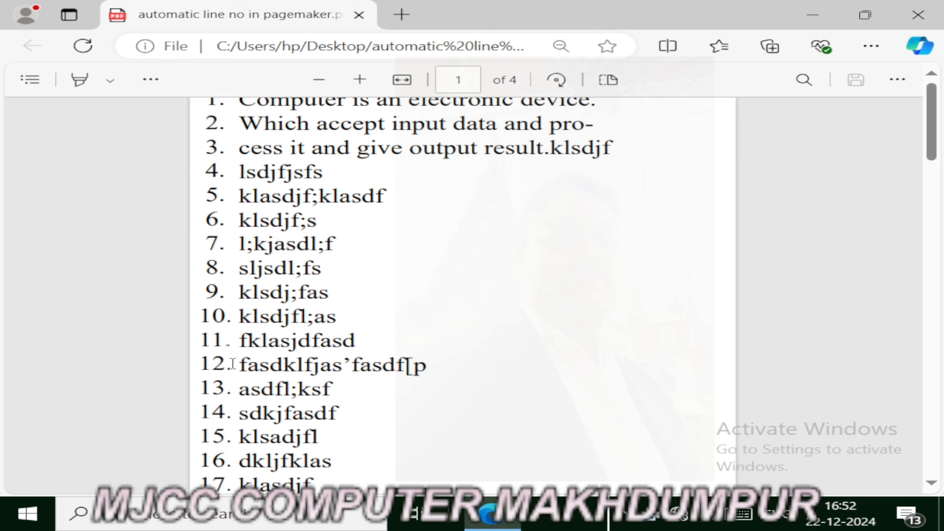
pyautogui.scroll(-10, 233, 364)
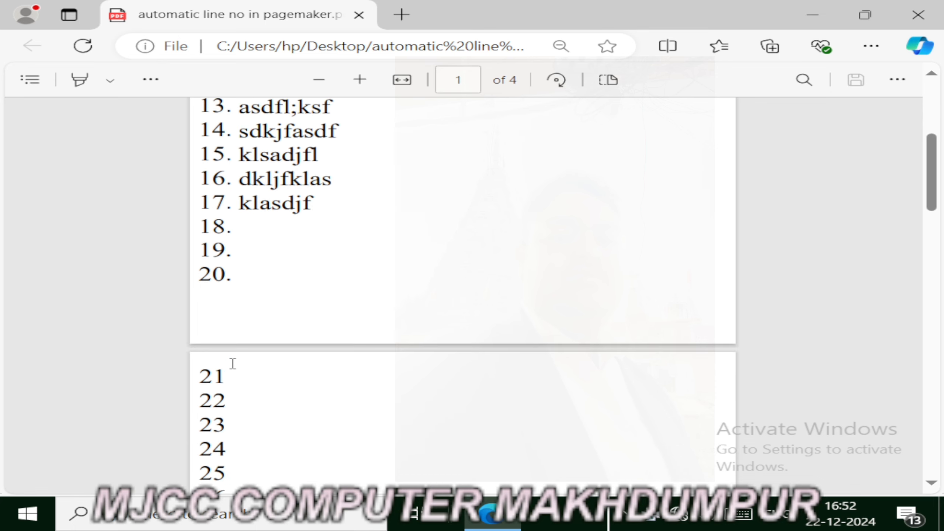
pyautogui.scroll(-10, 234, 364)
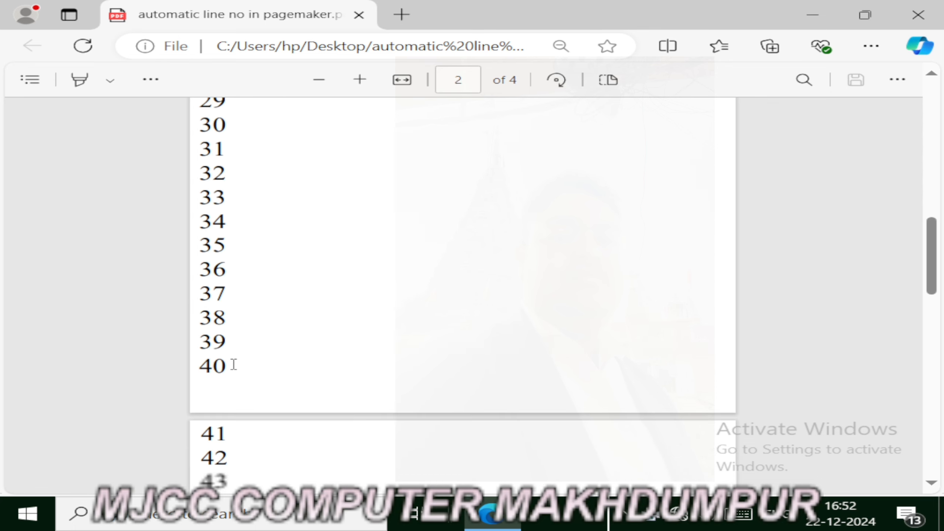
pyautogui.scroll(-10, 234, 363)
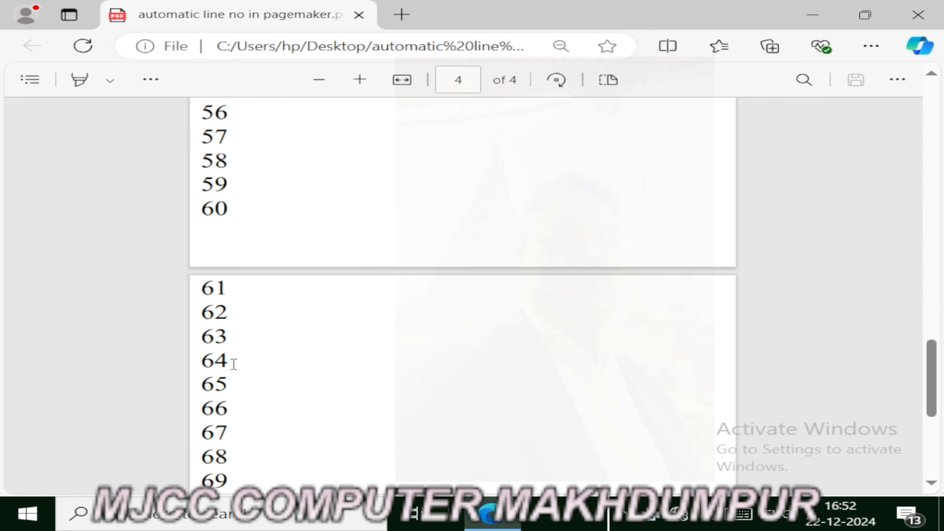
pyautogui.scroll(8, 233, 363)
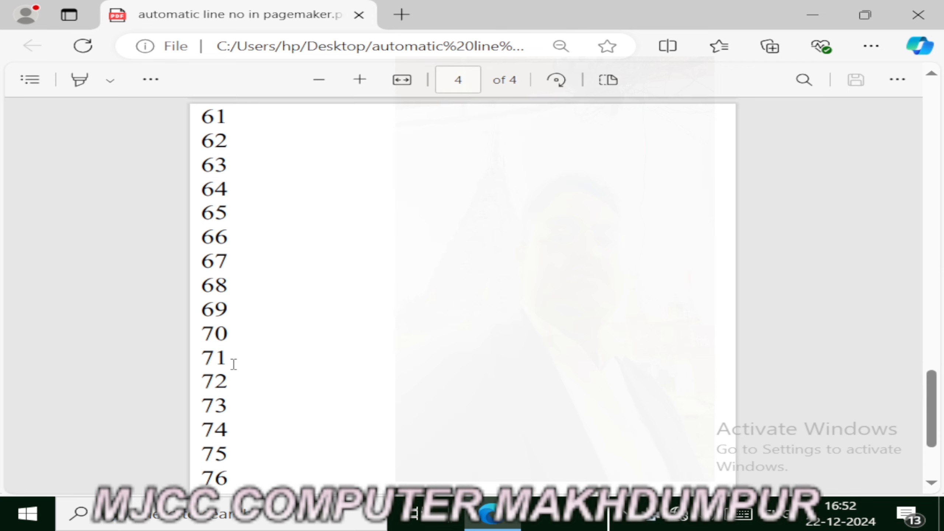
pyautogui.scroll(15, 234, 364)
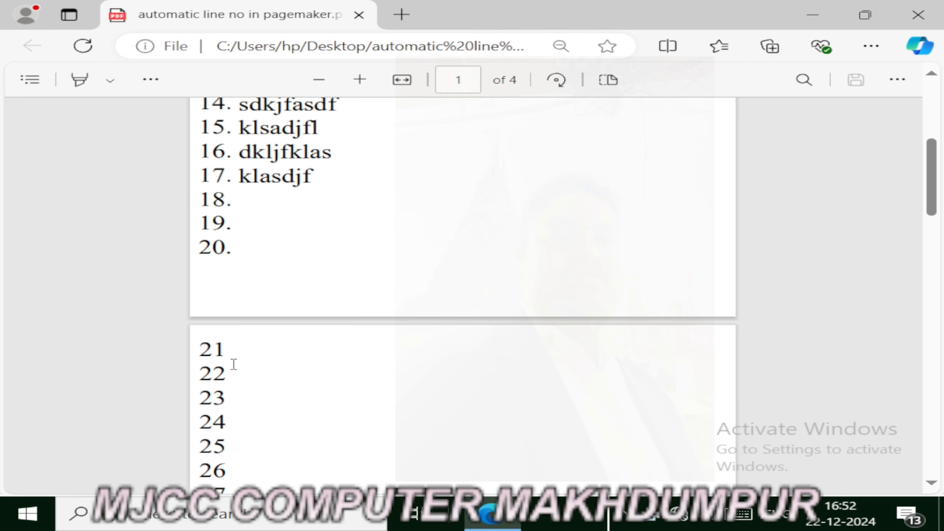
pyautogui.scroll(6, 233, 364)
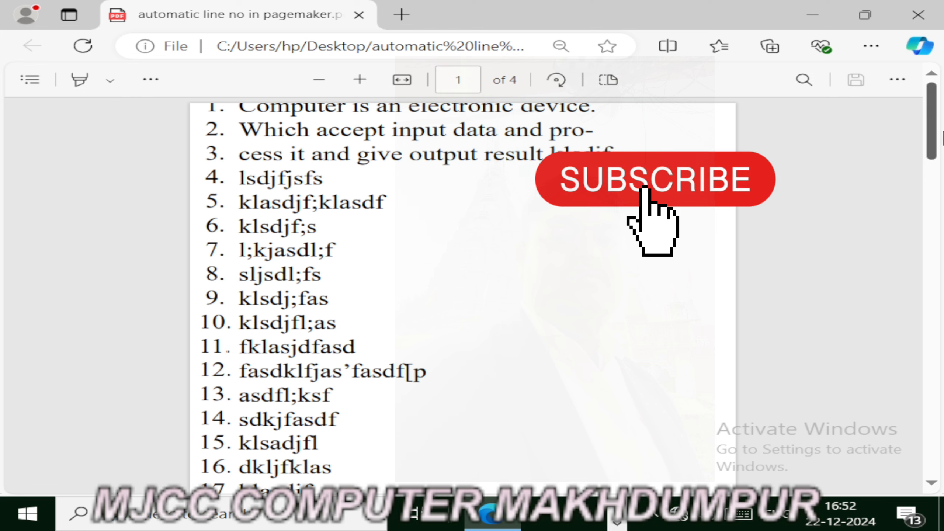
pyautogui.scroll(-3, 935, 170)
pyautogui.moveTo(935, 171); pyautogui.dragTo(896, 109)
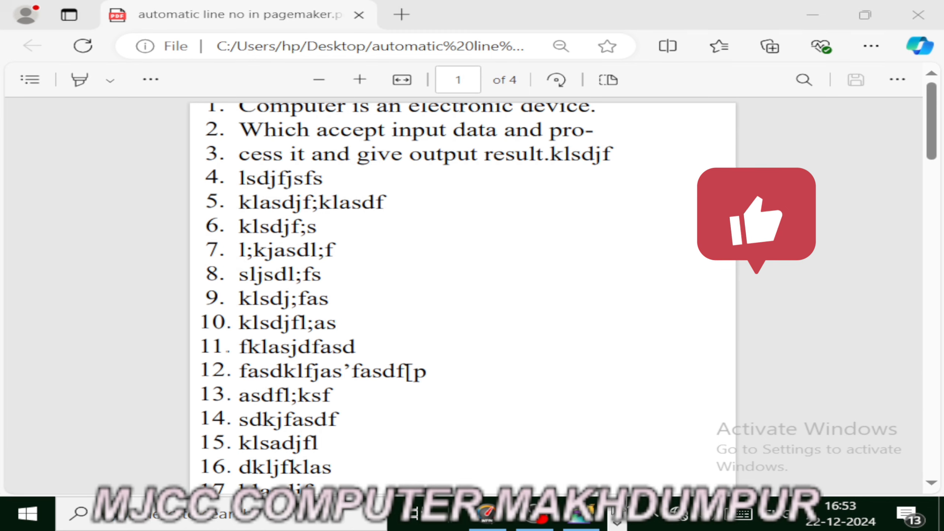
# - Switch back to the publication in Adobe PageMaker and move the Layers palette slightly upward
pyautogui.click(581, 516)
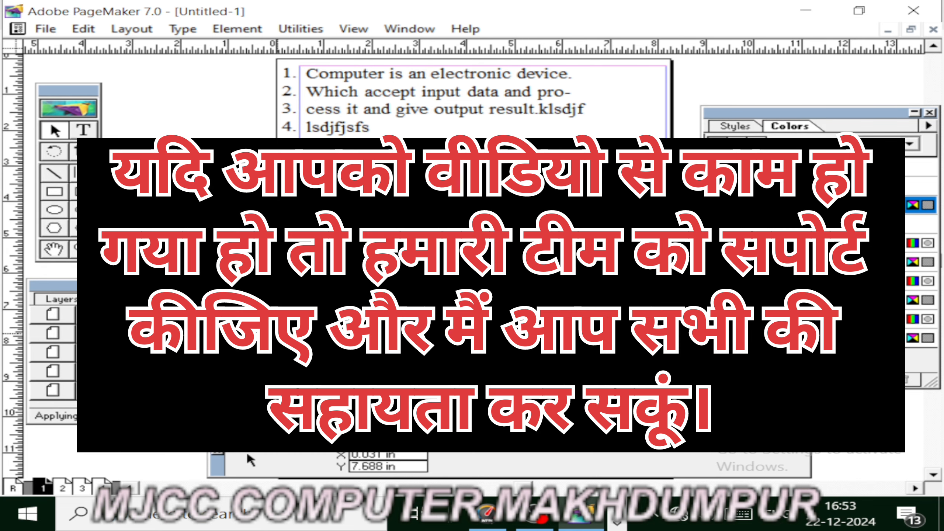
pyautogui.moveTo(149, 285); pyautogui.dragTo(149, 276)
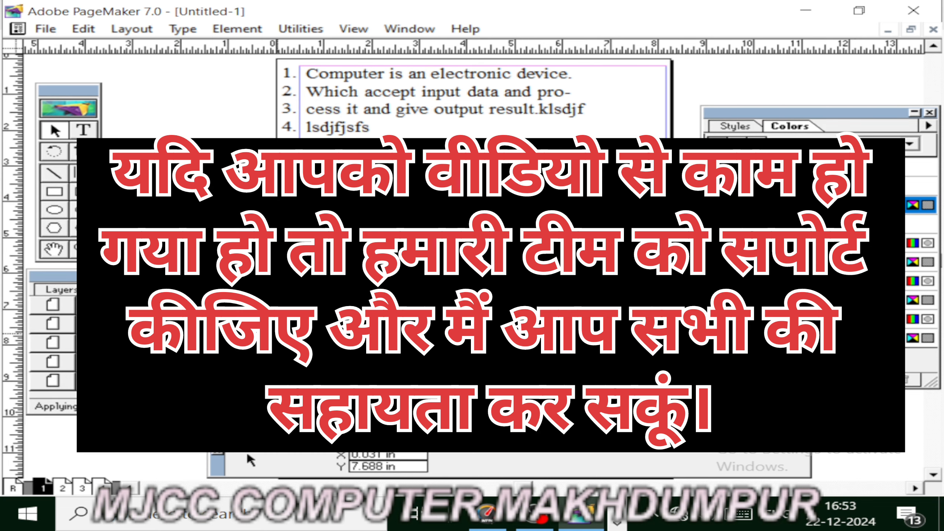